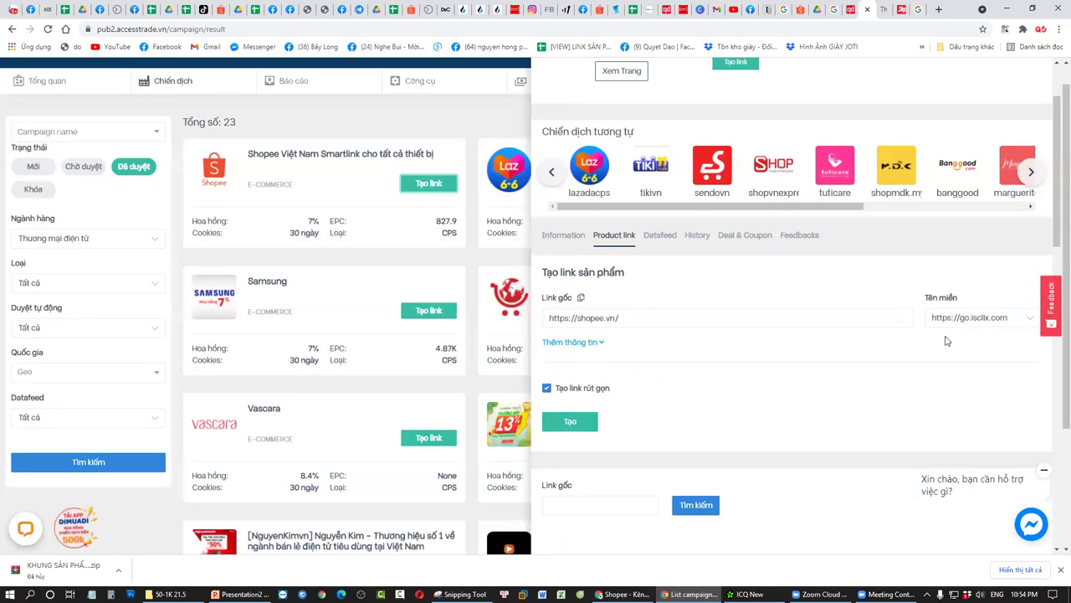
{"action": "triple_click", "coordinate": [667, 319]}
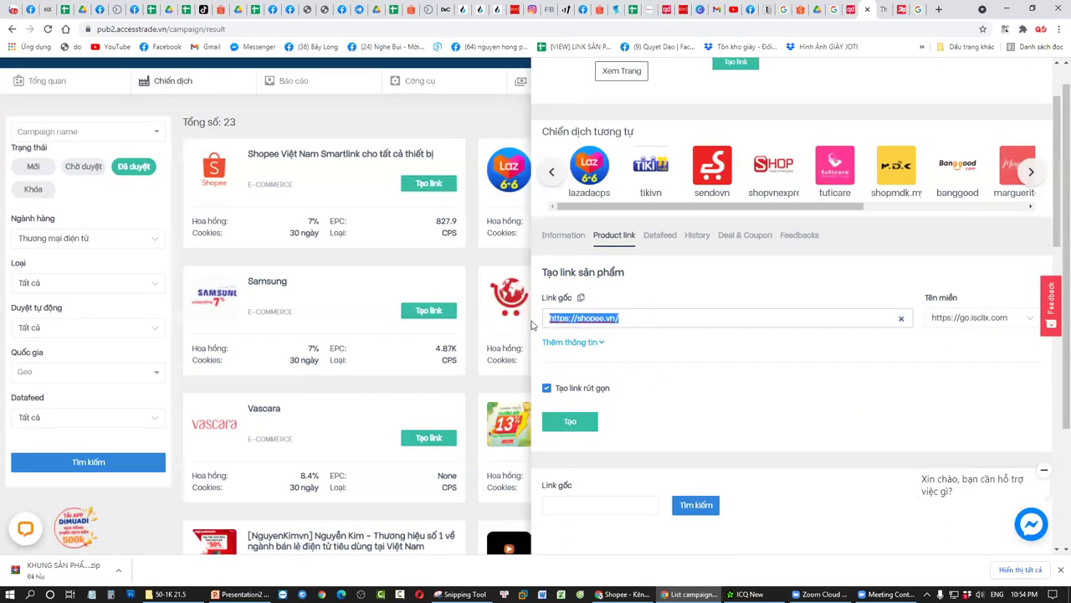
{"action": "left_click", "coordinate": [585, 344]}
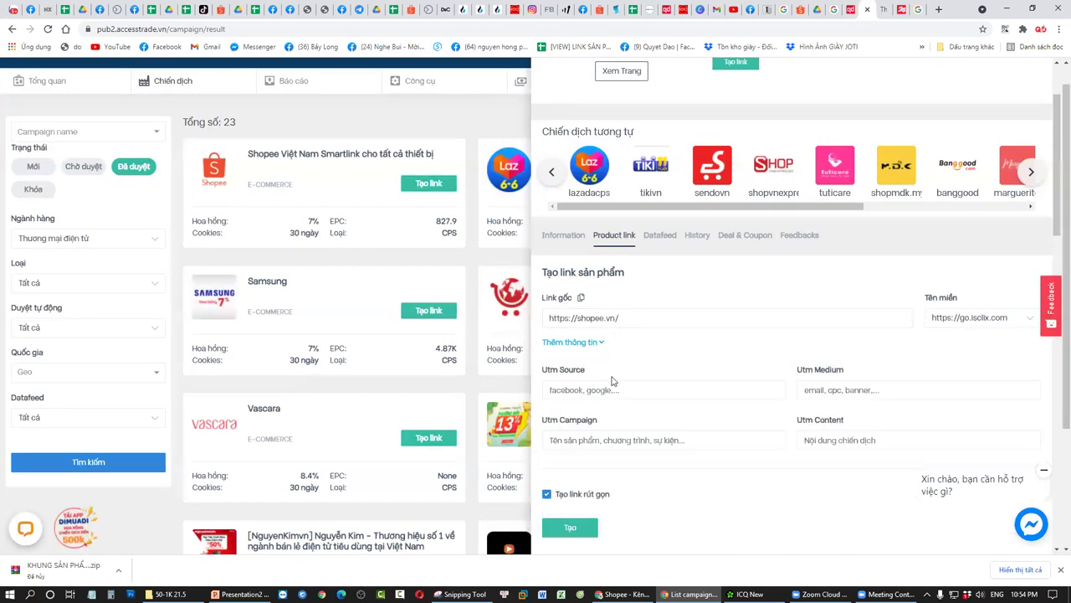
{"action": "triple_click", "coordinate": [579, 322]}
{"action": "key", "text": "ctrl+c"}
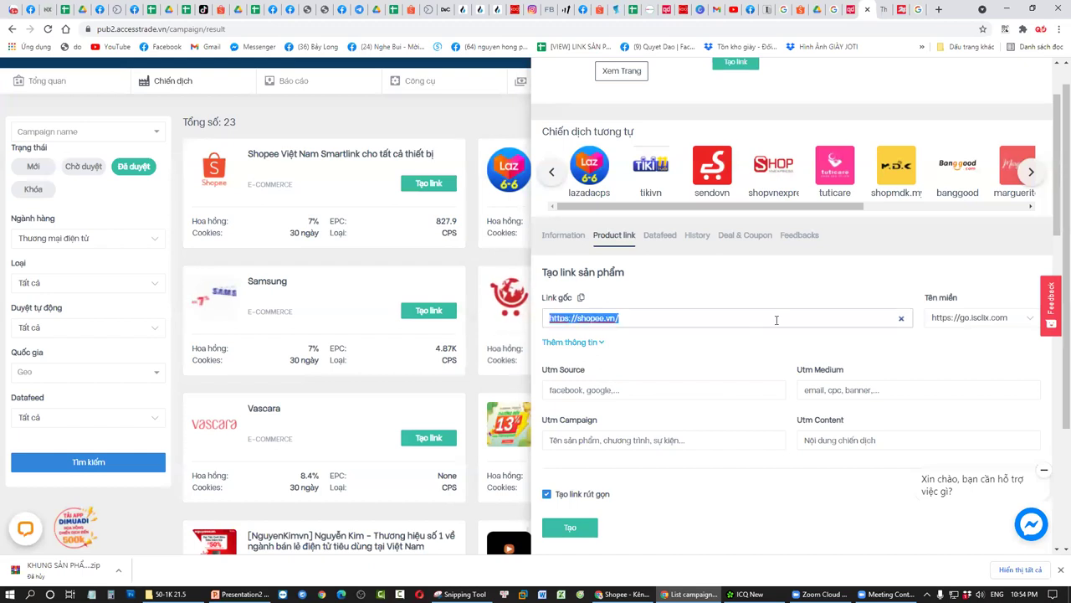
{"action": "left_click", "coordinate": [888, 7]}
{"action": "left_click", "coordinate": [793, 29]}
{"action": "key", "text": "ctrl+v"}
{"action": "key", "text": "Return"}
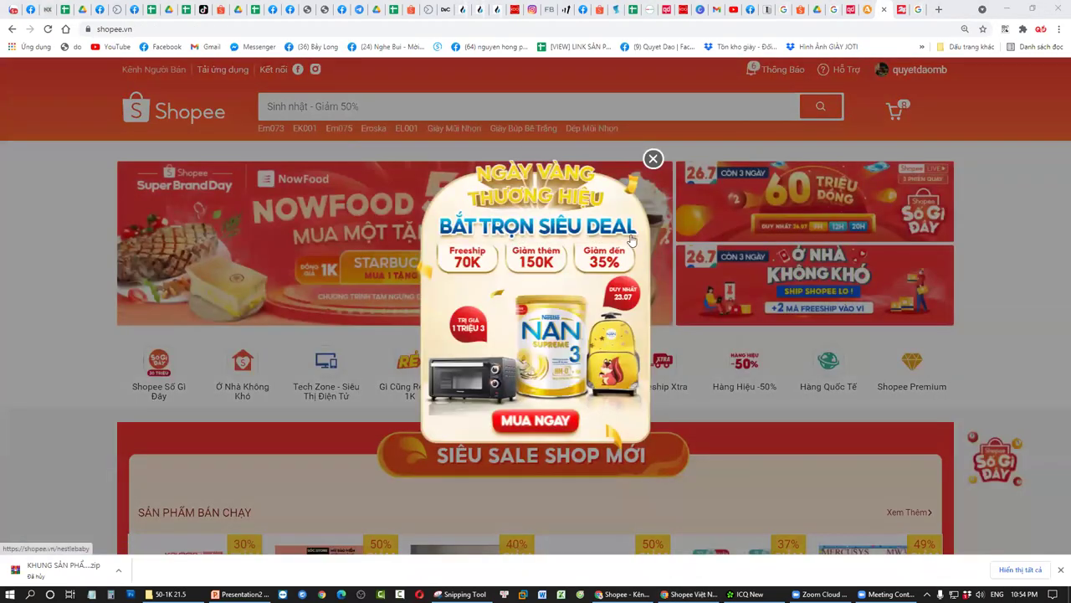
Dismiss the promotional pop-up and search Shopee for mazingshop.com using the suggested search term.
{"action": "left_click", "coordinate": [653, 159]}
{"action": "left_click", "coordinate": [506, 112]}
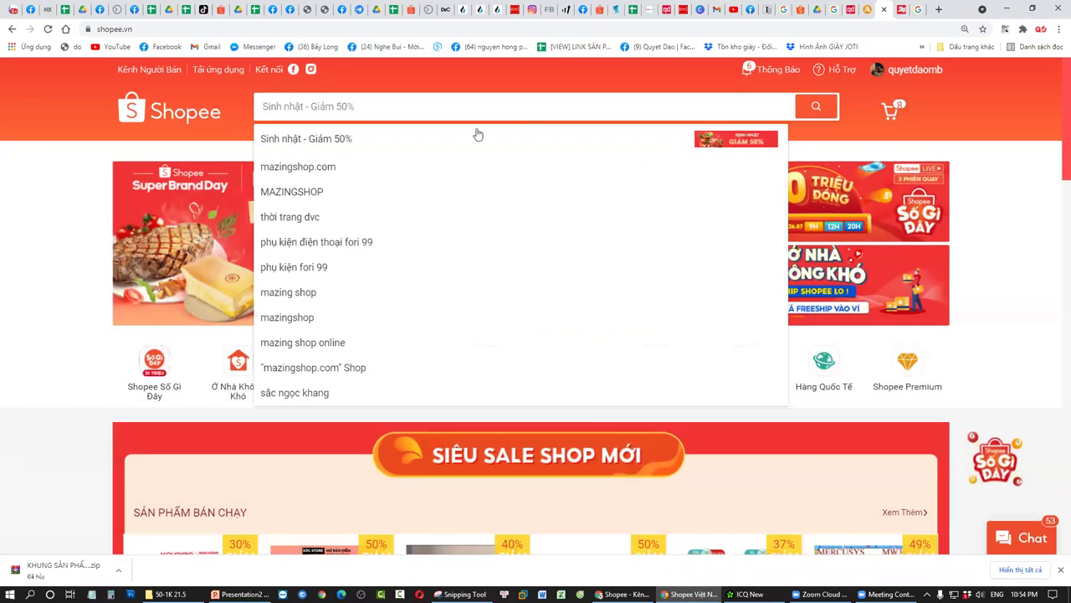
{"action": "left_click", "coordinate": [324, 165]}
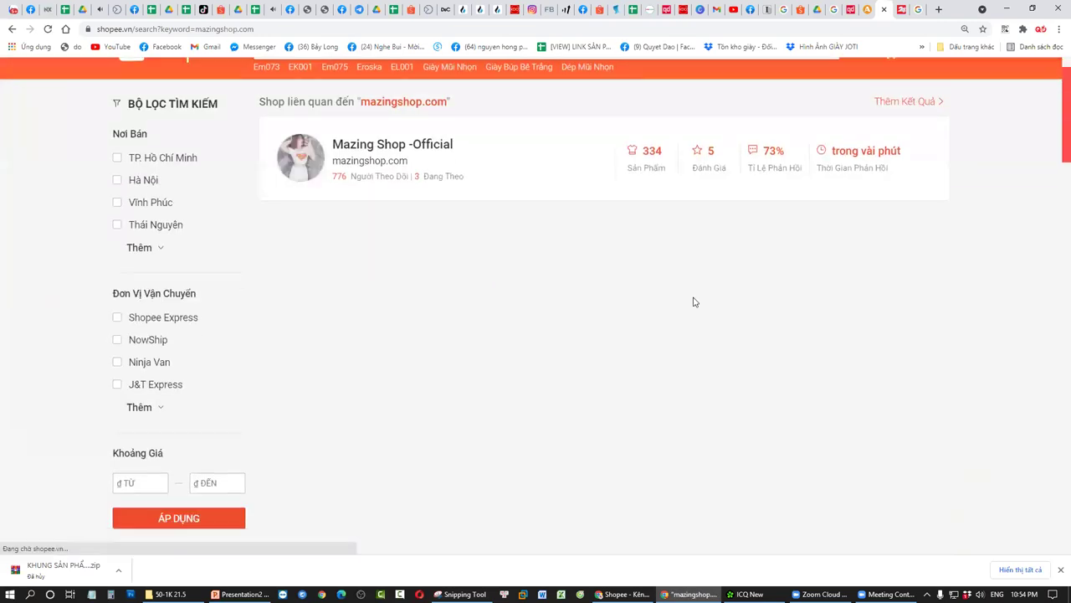
Examine the product listings and their sales statistics in the mazingshop.com search results.
{"action": "scroll", "coordinate": [731, 408], "scroll_direction": "down", "scroll_amount": 4}
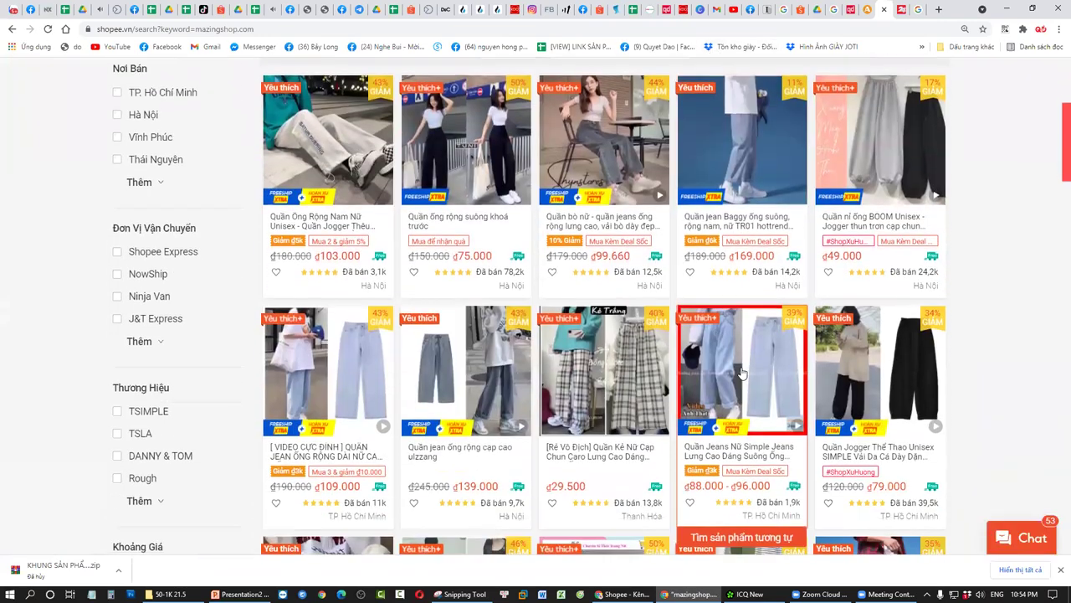
{"action": "scroll", "coordinate": [731, 408], "scroll_direction": "down", "scroll_amount": 2}
{"action": "scroll", "coordinate": [585, 335], "scroll_direction": "up", "scroll_amount": 4}
{"action": "right_click", "coordinate": [540, 149]}
{"action": "scroll", "coordinate": [418, 335], "scroll_direction": "up", "scroll_amount": 4}
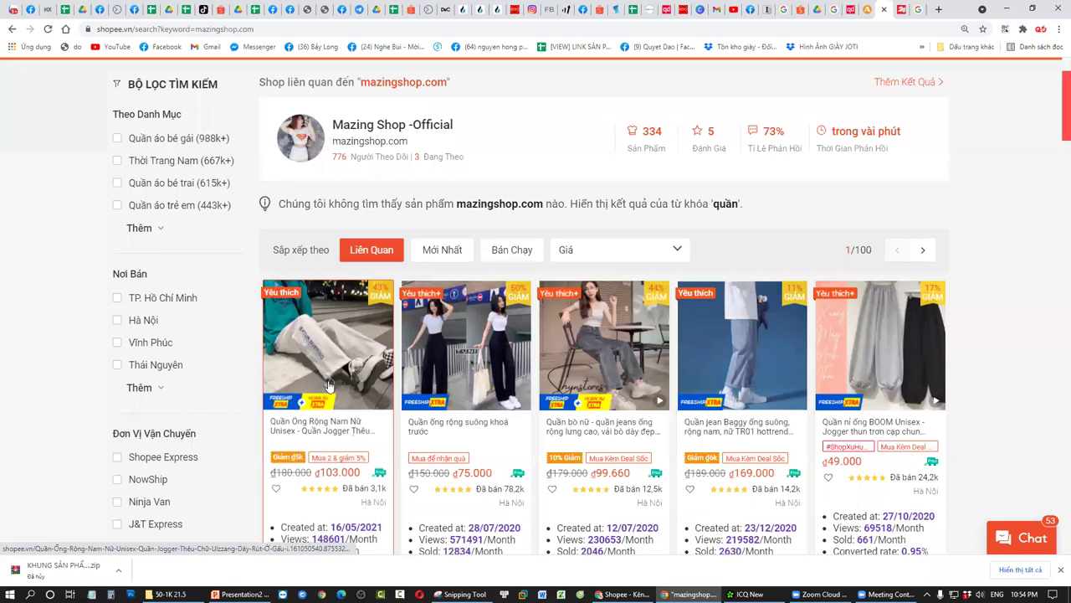
{"action": "scroll", "coordinate": [339, 391], "scroll_direction": "down", "scroll_amount": 3}
{"action": "scroll", "coordinate": [339, 390], "scroll_direction": "up", "scroll_amount": 2}
{"action": "scroll", "coordinate": [529, 405], "scroll_direction": "down", "scroll_amount": 7}
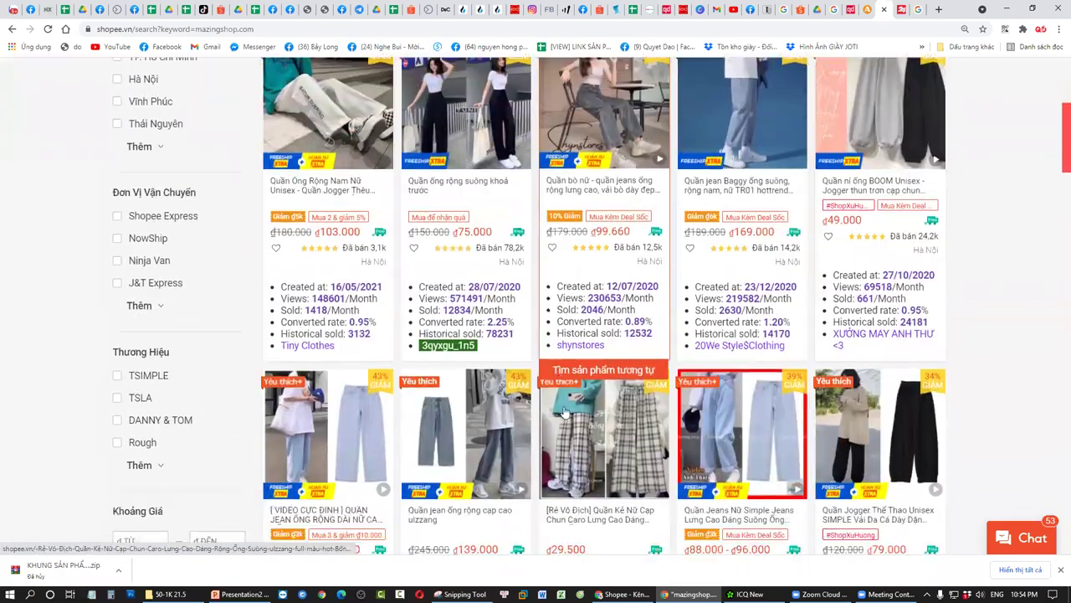
{"action": "scroll", "coordinate": [175, 314], "scroll_direction": "up", "scroll_amount": 6}
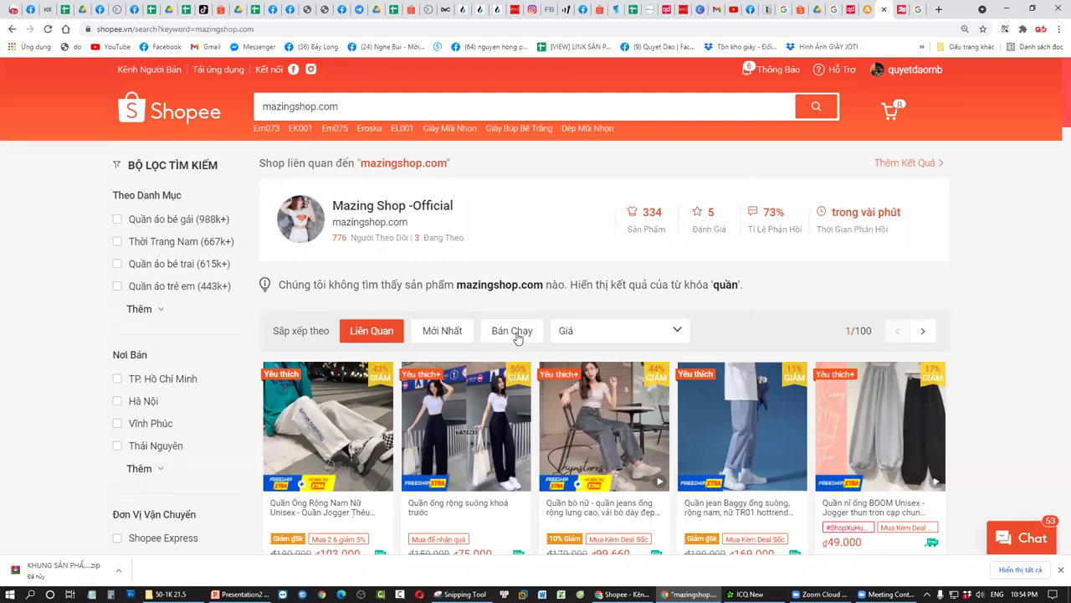
{"action": "scroll", "coordinate": [633, 360], "scroll_direction": "down", "scroll_amount": 10}
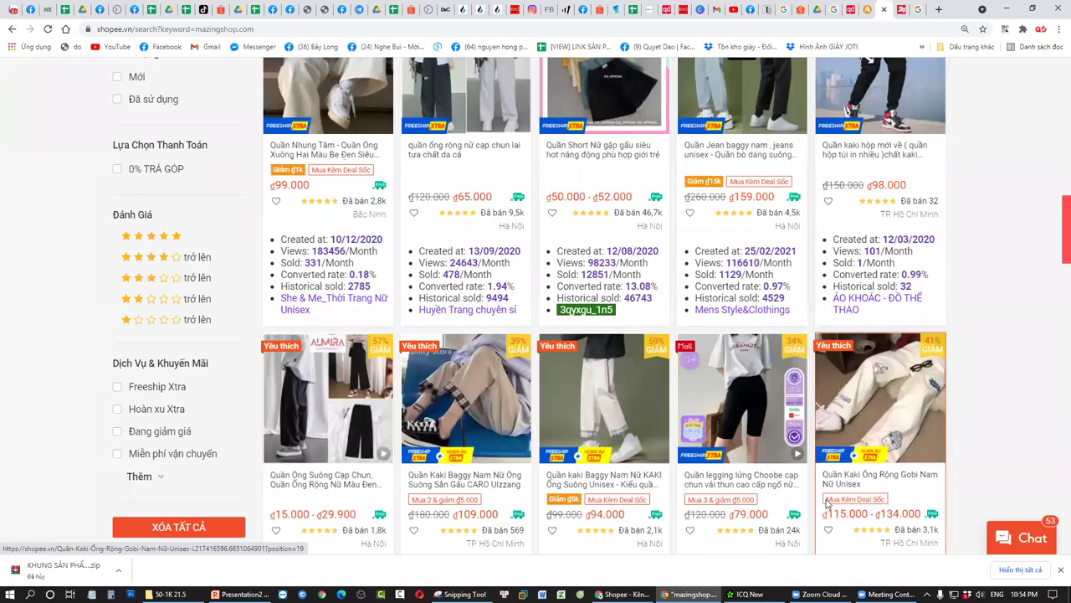
{"action": "scroll", "coordinate": [586, 374], "scroll_direction": "up", "scroll_amount": 10}
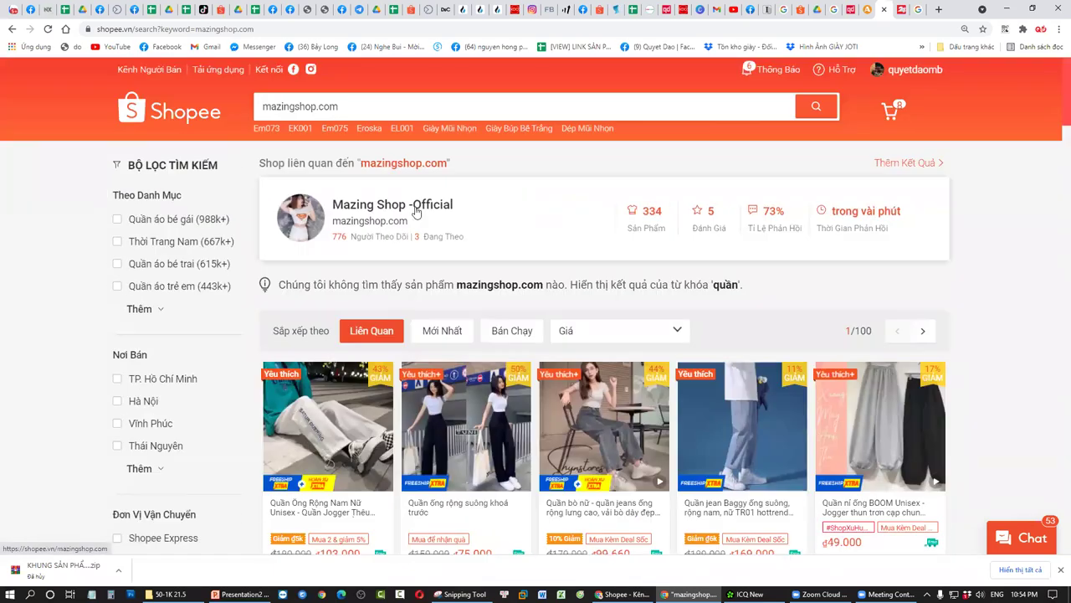
Open the Mazing Shop -Official store and look through the first page of its products.
{"action": "left_click", "coordinate": [416, 211]}
{"action": "scroll", "coordinate": [503, 346], "scroll_direction": "down", "scroll_amount": 10}
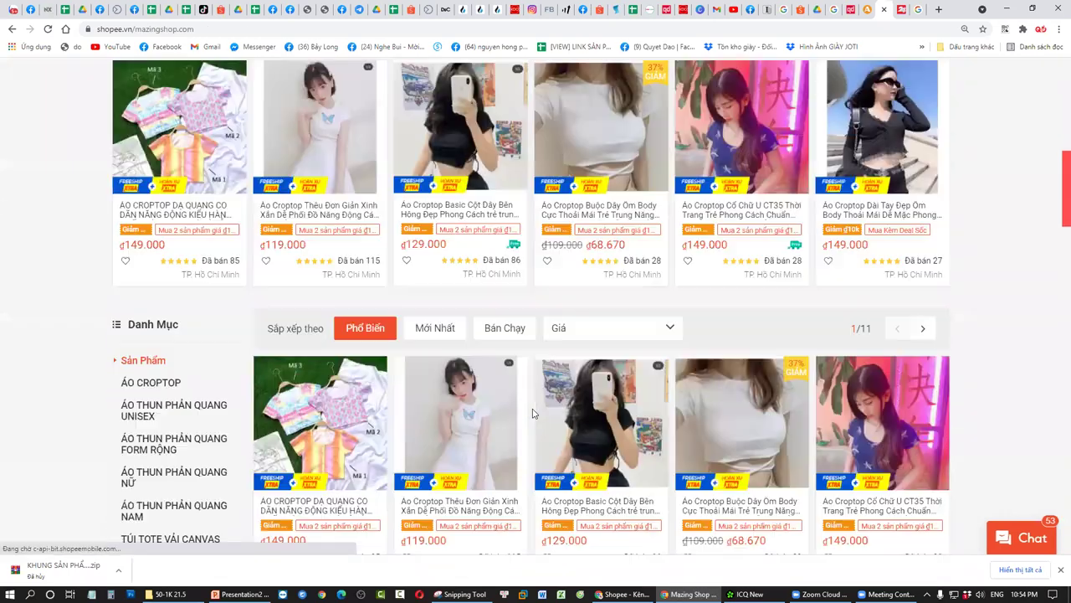
{"action": "scroll", "coordinate": [589, 273], "scroll_direction": "down", "scroll_amount": 4}
{"action": "scroll", "coordinate": [441, 325], "scroll_direction": "down", "scroll_amount": 15}
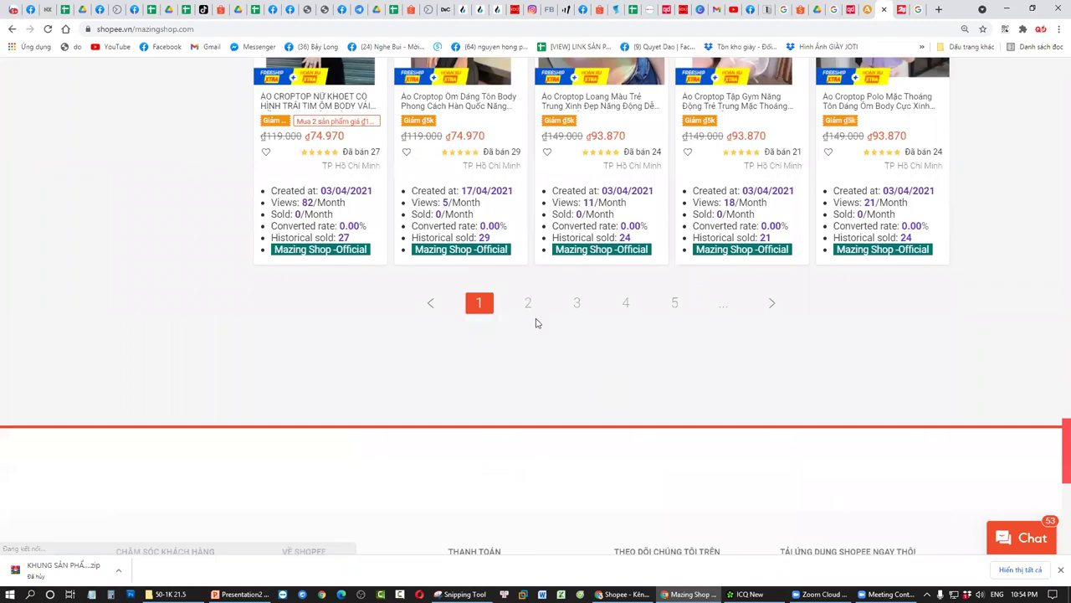
Look through pages 2, 3 and 4 of the shop's product list.
{"action": "left_click", "coordinate": [530, 306]}
{"action": "scroll", "coordinate": [536, 351], "scroll_direction": "down", "scroll_amount": 1}
{"action": "scroll", "coordinate": [559, 357], "scroll_direction": "down", "scroll_amount": 4}
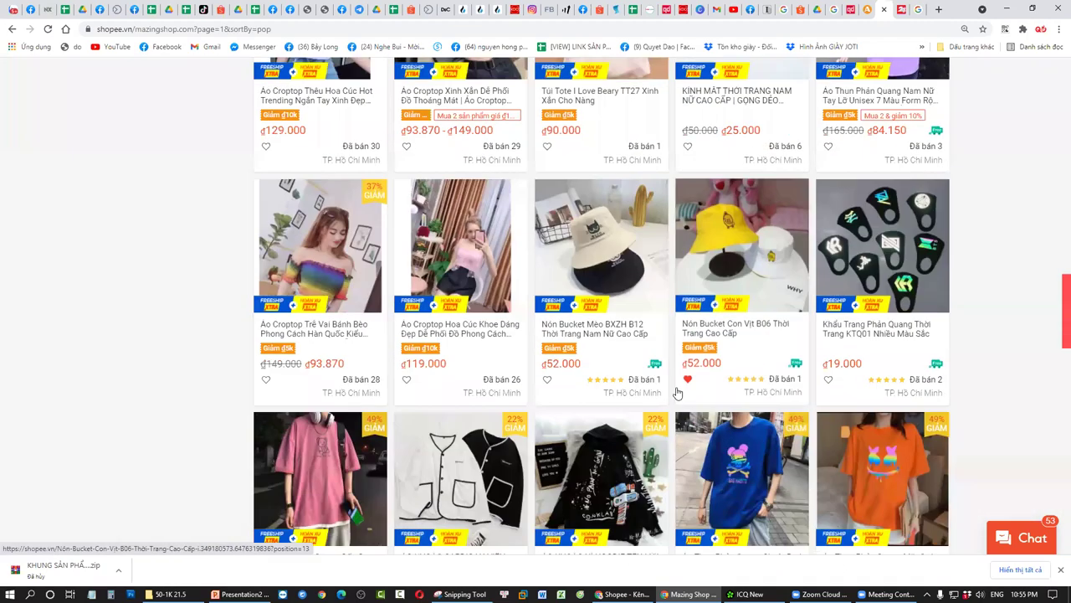
{"action": "scroll", "coordinate": [675, 392], "scroll_direction": "down", "scroll_amount": 10}
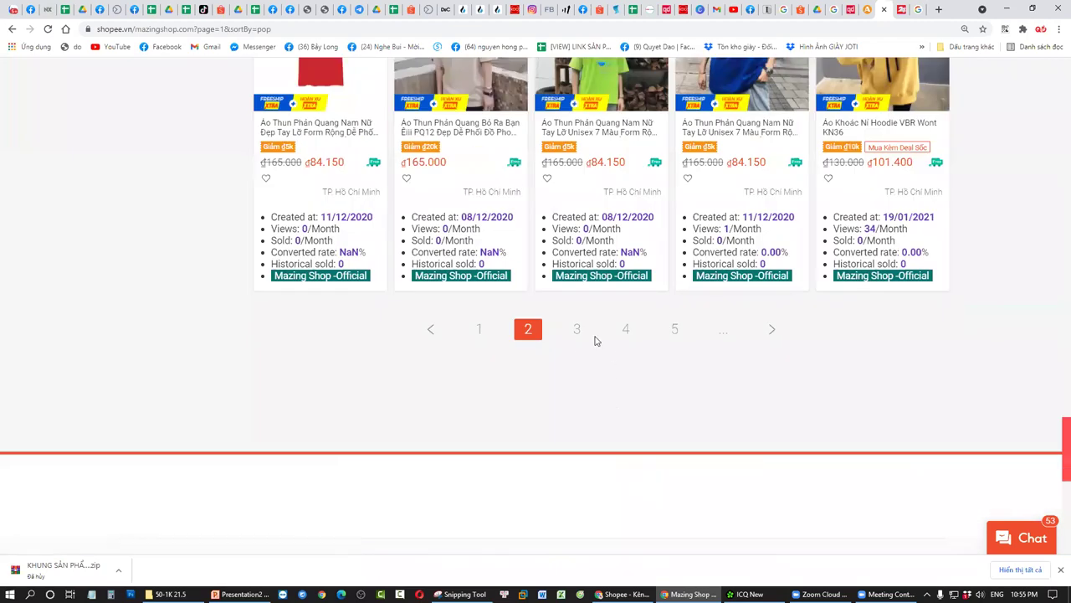
{"action": "left_click", "coordinate": [578, 334]}
{"action": "scroll", "coordinate": [615, 368], "scroll_direction": "down", "scroll_amount": 8}
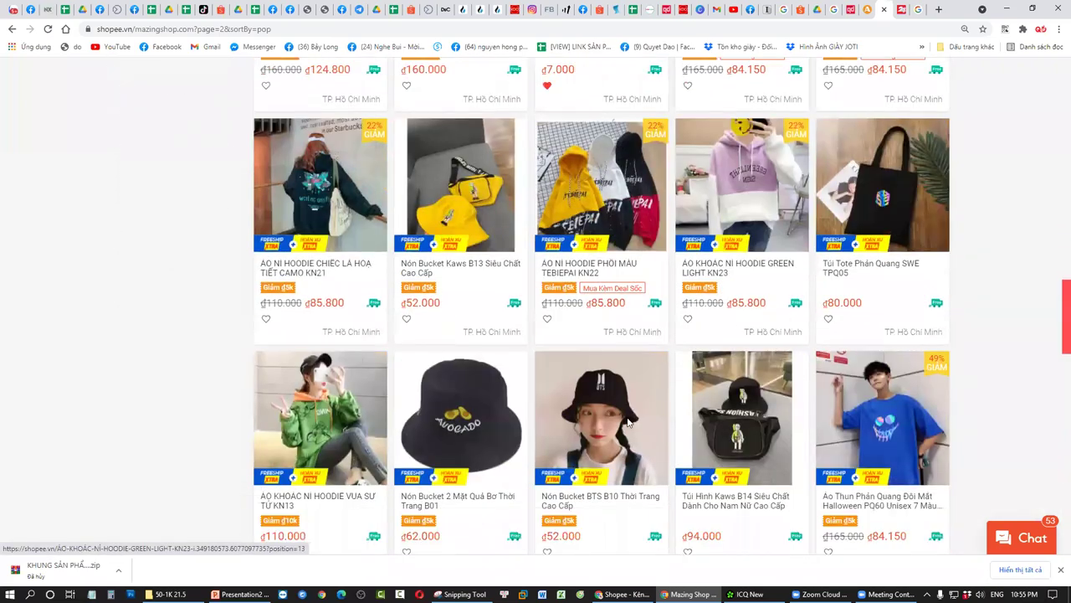
{"action": "scroll", "coordinate": [512, 457], "scroll_direction": "down", "scroll_amount": 2}
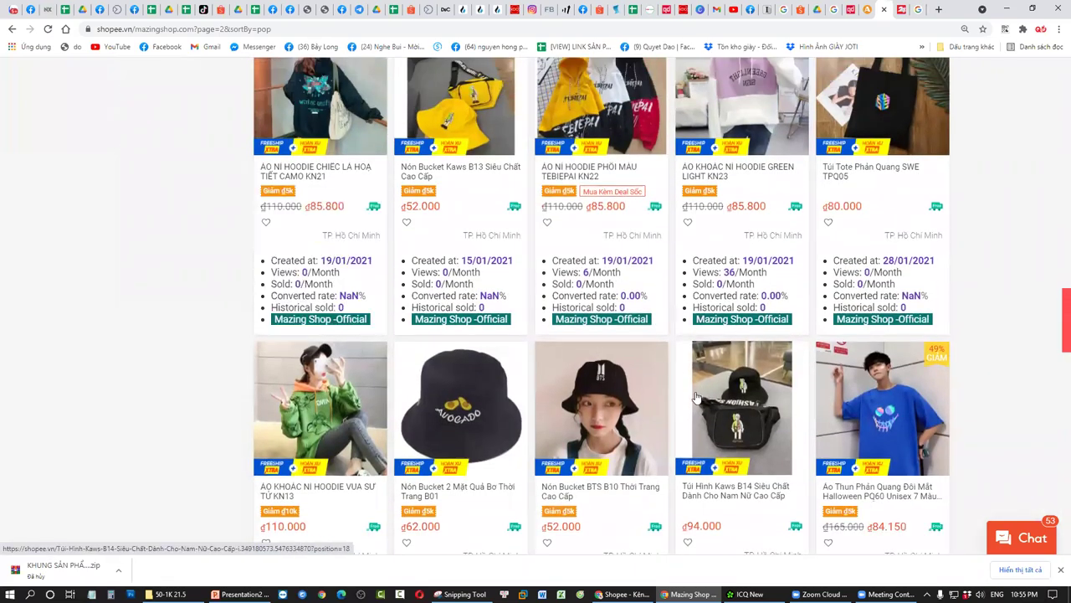
{"action": "scroll", "coordinate": [661, 469], "scroll_direction": "down", "scroll_amount": 10}
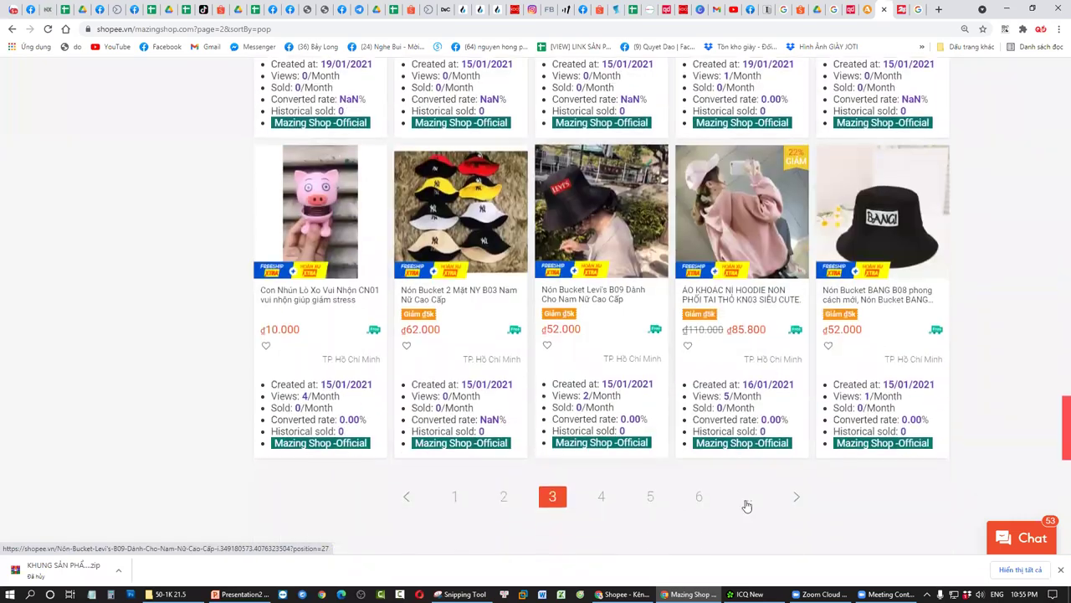
{"action": "left_click", "coordinate": [596, 495]}
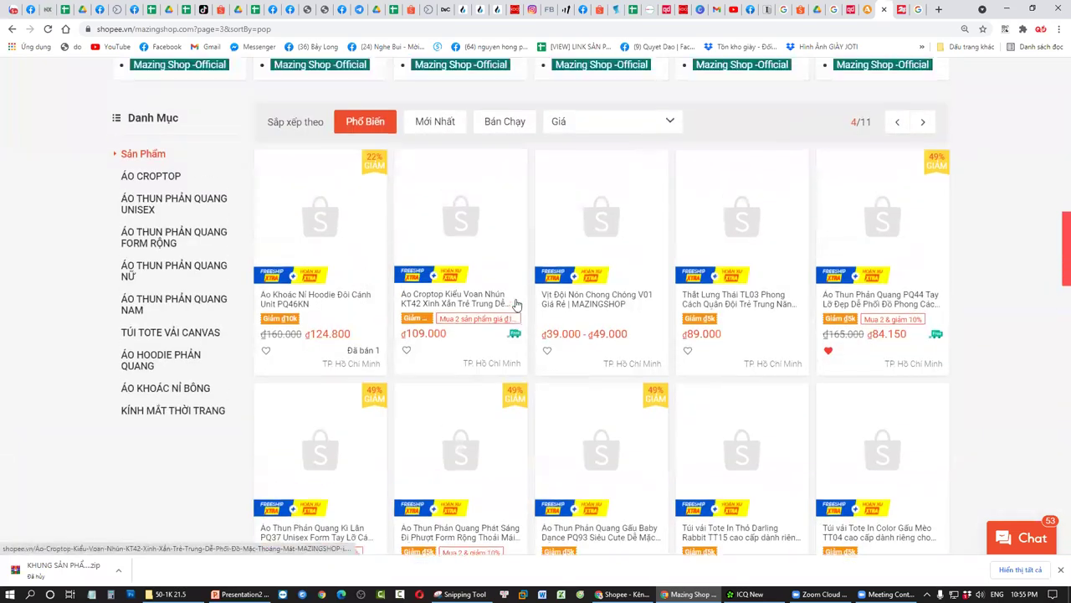
{"action": "scroll", "coordinate": [517, 354], "scroll_direction": "down", "scroll_amount": 2}
{"action": "scroll", "coordinate": [518, 356], "scroll_direction": "down", "scroll_amount": 8}
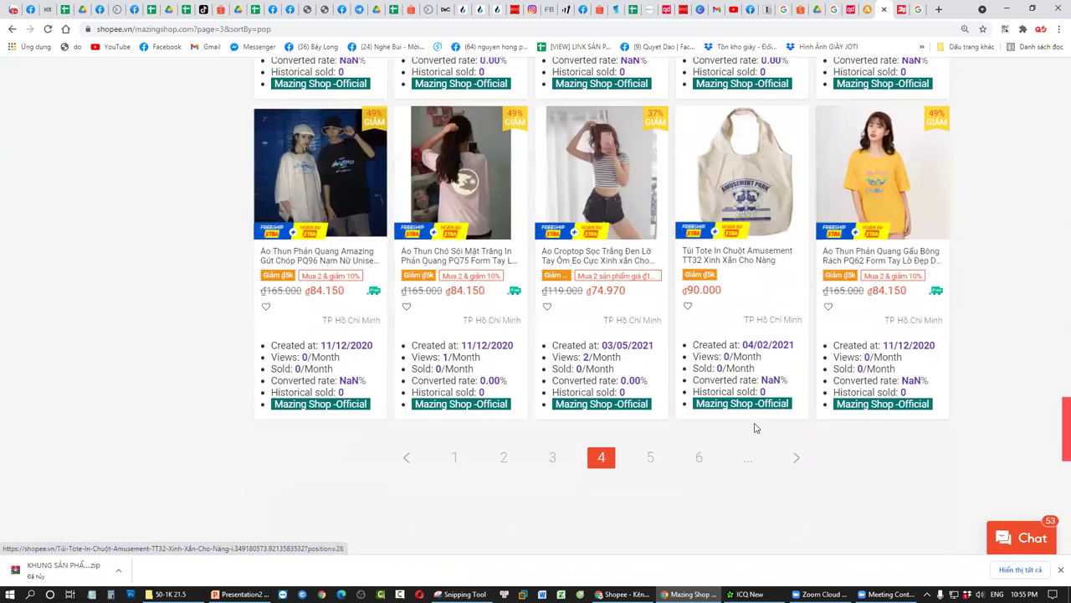
Look through page 5 of the shop's product list and return through page 4 to page 3.
{"action": "left_click", "coordinate": [644, 441]}
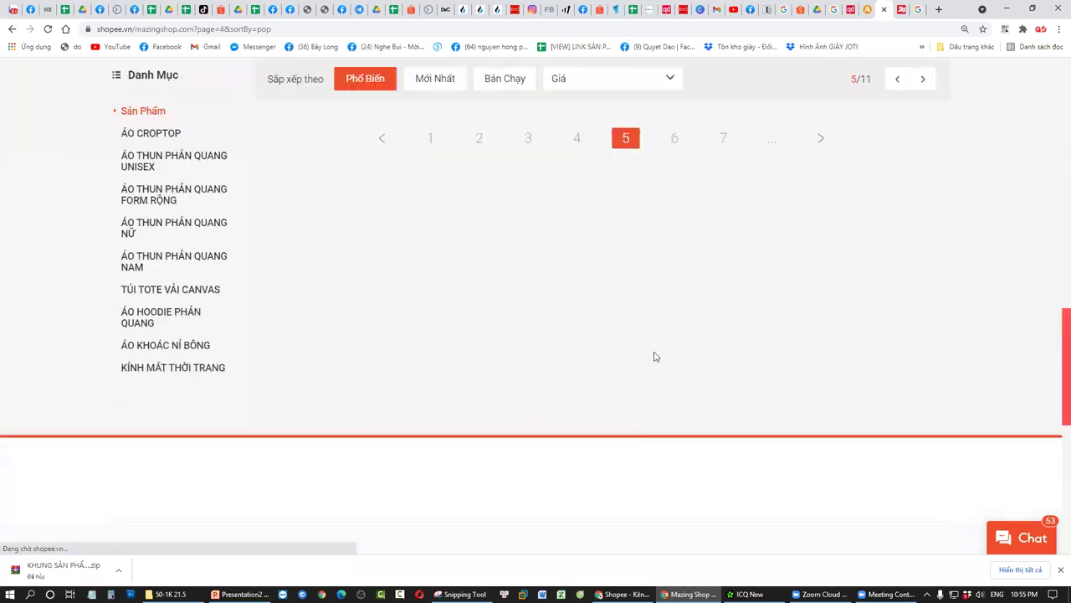
{"action": "scroll", "coordinate": [534, 365], "scroll_direction": "down", "scroll_amount": 8}
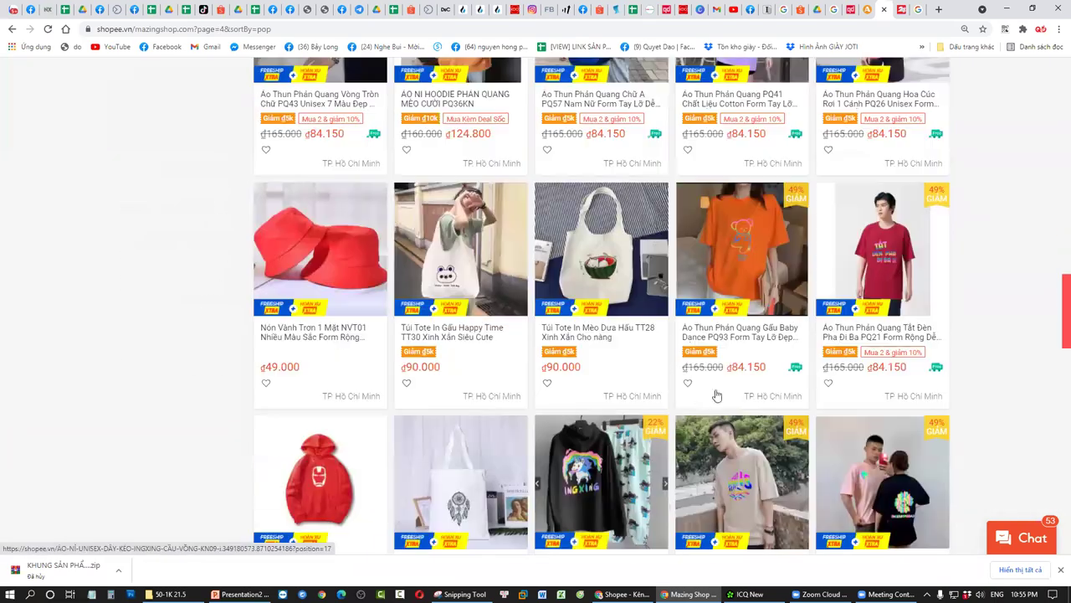
{"action": "scroll", "coordinate": [706, 453], "scroll_direction": "down", "scroll_amount": 8}
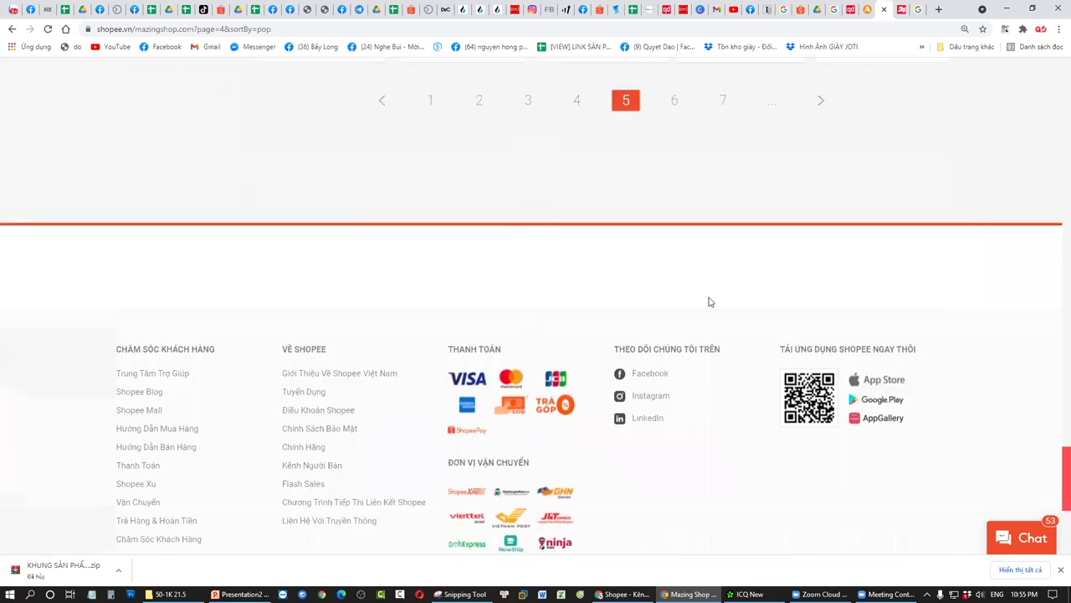
{"action": "scroll", "coordinate": [708, 302], "scroll_direction": "up", "scroll_amount": 3}
{"action": "left_click", "coordinate": [566, 384]}
{"action": "scroll", "coordinate": [634, 470], "scroll_direction": "down", "scroll_amount": 8}
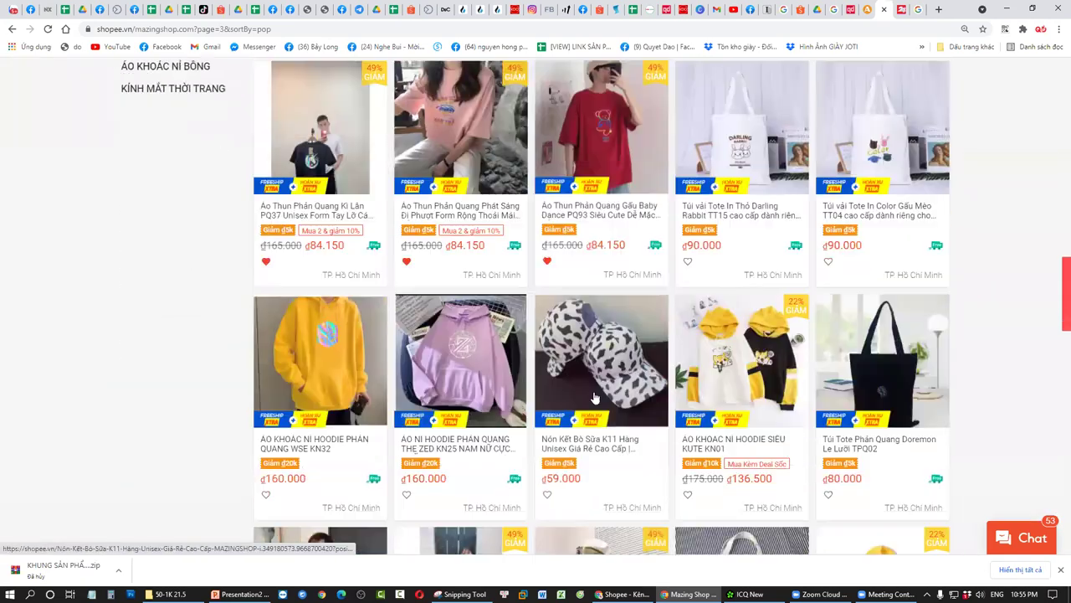
{"action": "scroll", "coordinate": [633, 470], "scroll_direction": "down", "scroll_amount": 10}
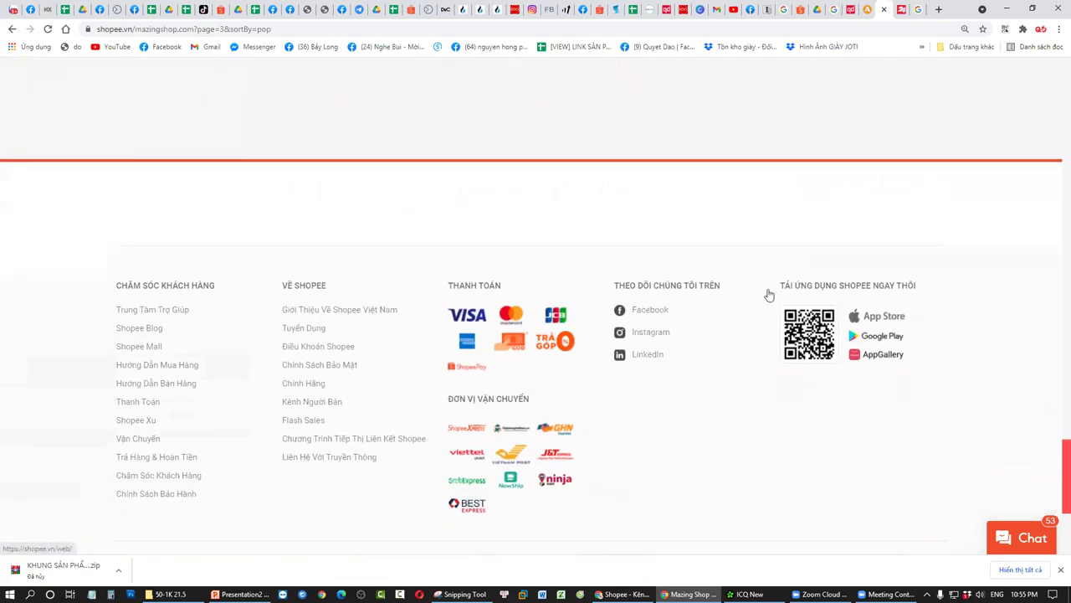
{"action": "scroll", "coordinate": [552, 256], "scroll_direction": "up", "scroll_amount": 3}
{"action": "left_click", "coordinate": [555, 253]}
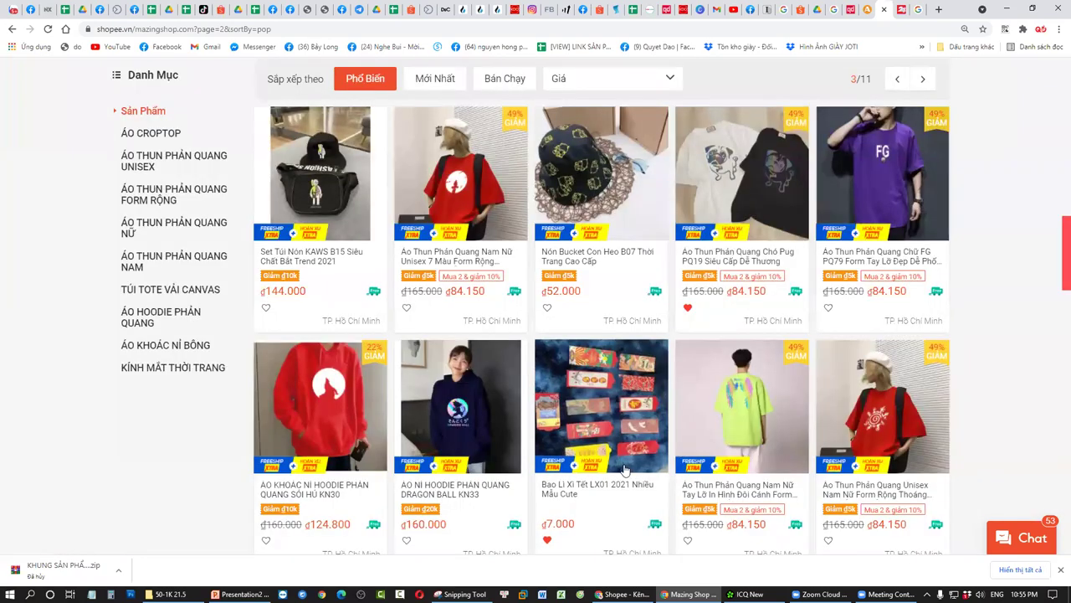
Open the Áo Croptop Cổ Chữ U CT35 product from the shop's ÁO CROPTOP section and copy its page address.
{"action": "scroll", "coordinate": [597, 443], "scroll_direction": "up", "scroll_amount": 5}
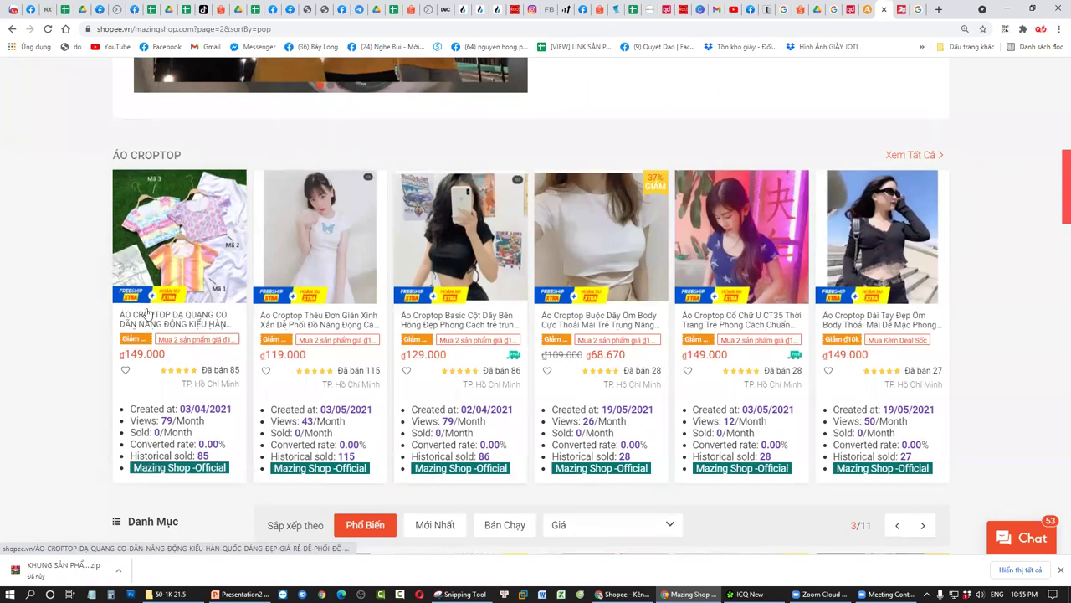
{"action": "scroll", "coordinate": [544, 402], "scroll_direction": "up", "scroll_amount": 3}
{"action": "scroll", "coordinate": [670, 360], "scroll_direction": "down", "scroll_amount": 3}
{"action": "left_click", "coordinate": [806, 320]}
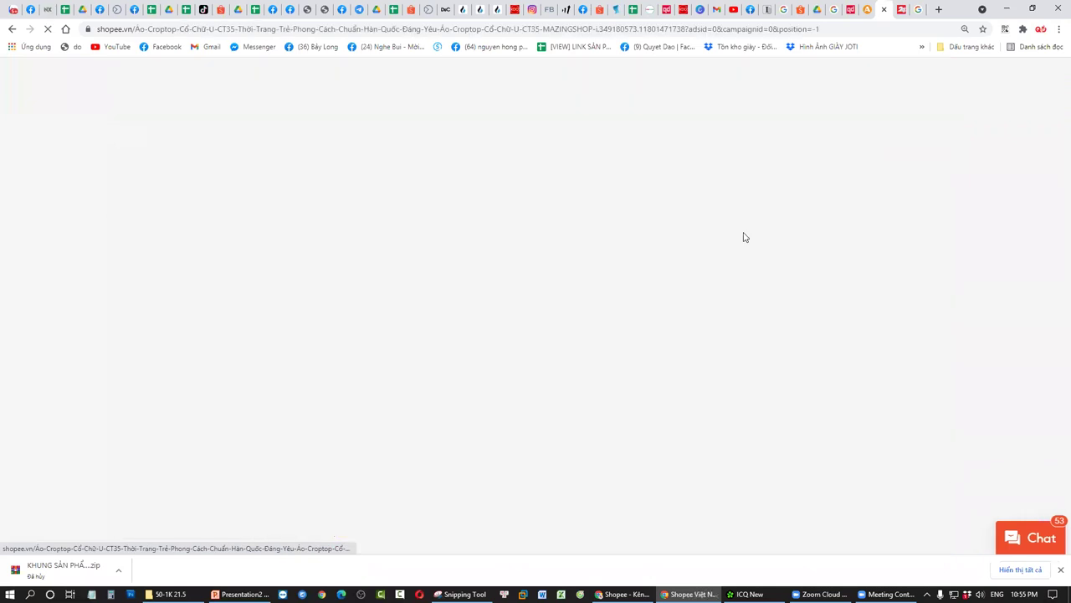
{"action": "left_click", "coordinate": [376, 26]}
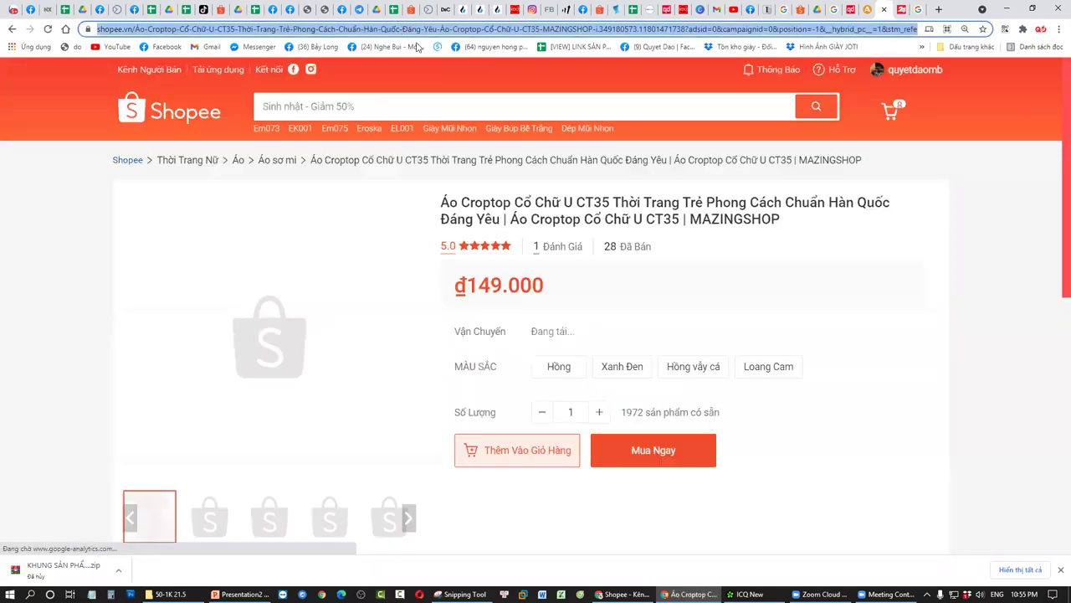
Switch back to the Accesstrade campaign page, paste the copied product address as the original link and generate the affiliate link with a shortened version.
{"action": "left_click", "coordinate": [866, 9]}
{"action": "left_click", "coordinate": [776, 326]}
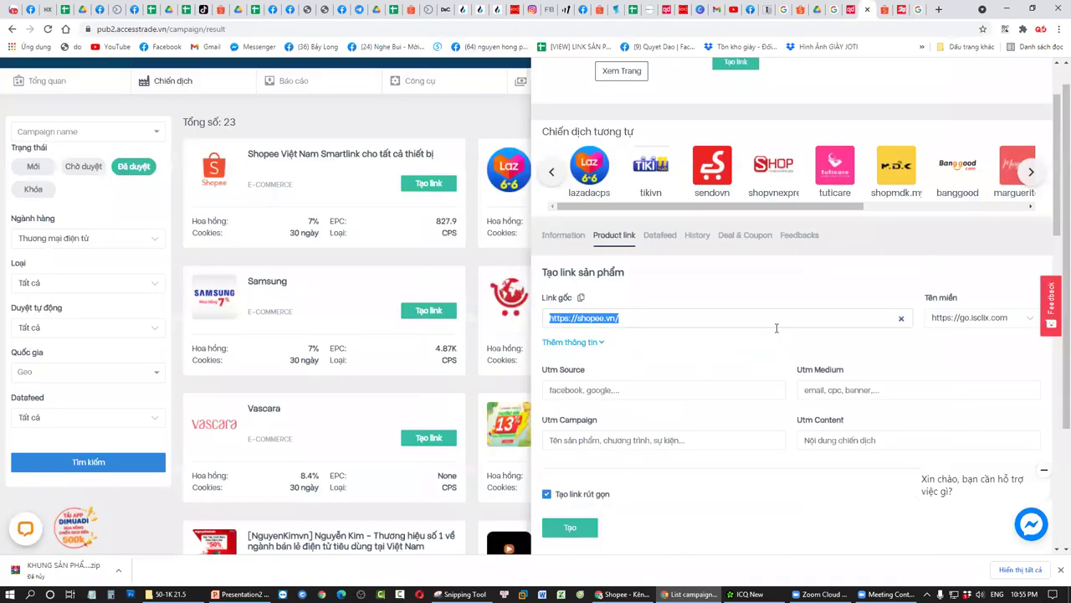
{"action": "scroll", "coordinate": [670, 407], "scroll_direction": "down", "scroll_amount": 1}
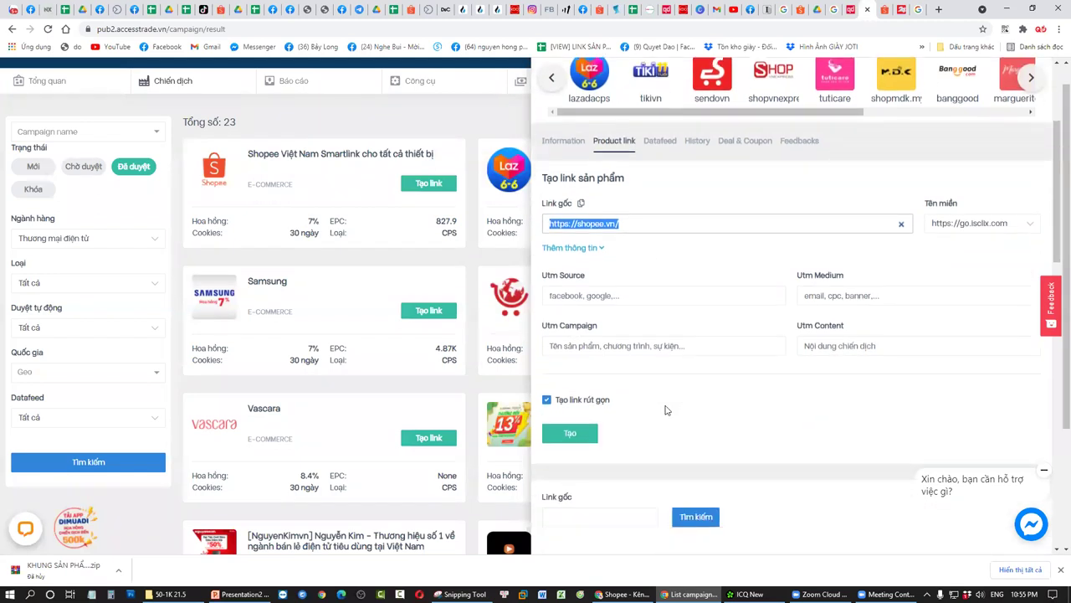
{"action": "left_click", "coordinate": [649, 203]}
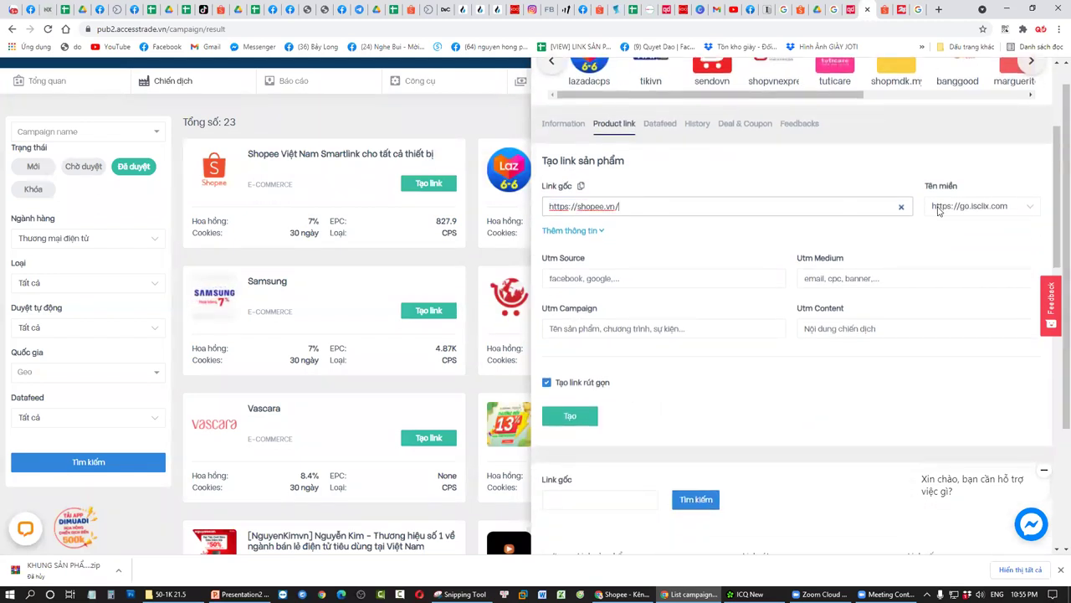
{"action": "key", "text": "ctrl+v"}
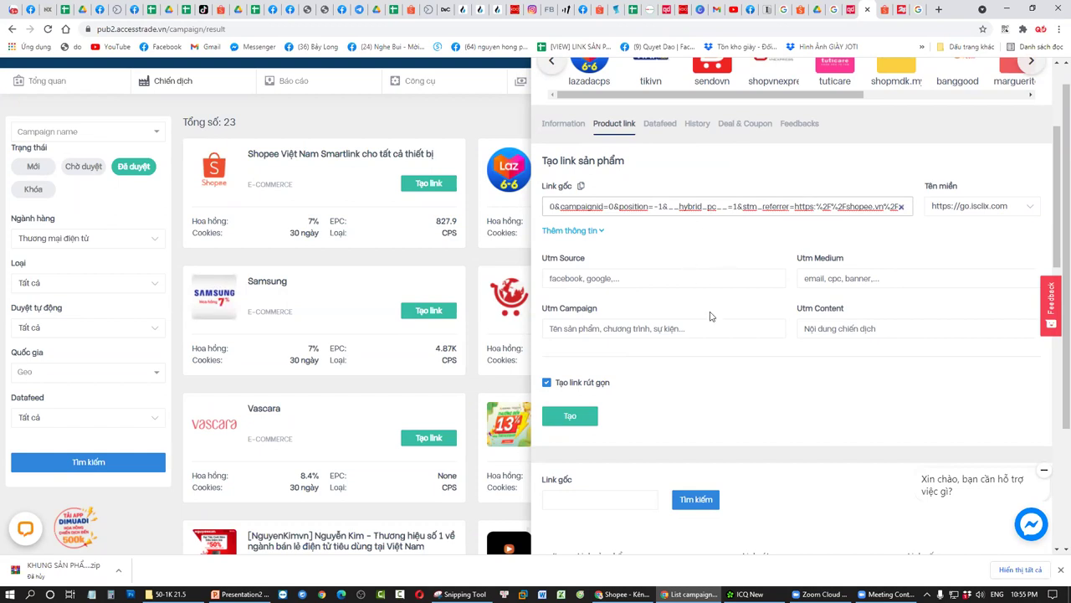
{"action": "left_click", "coordinate": [570, 416]}
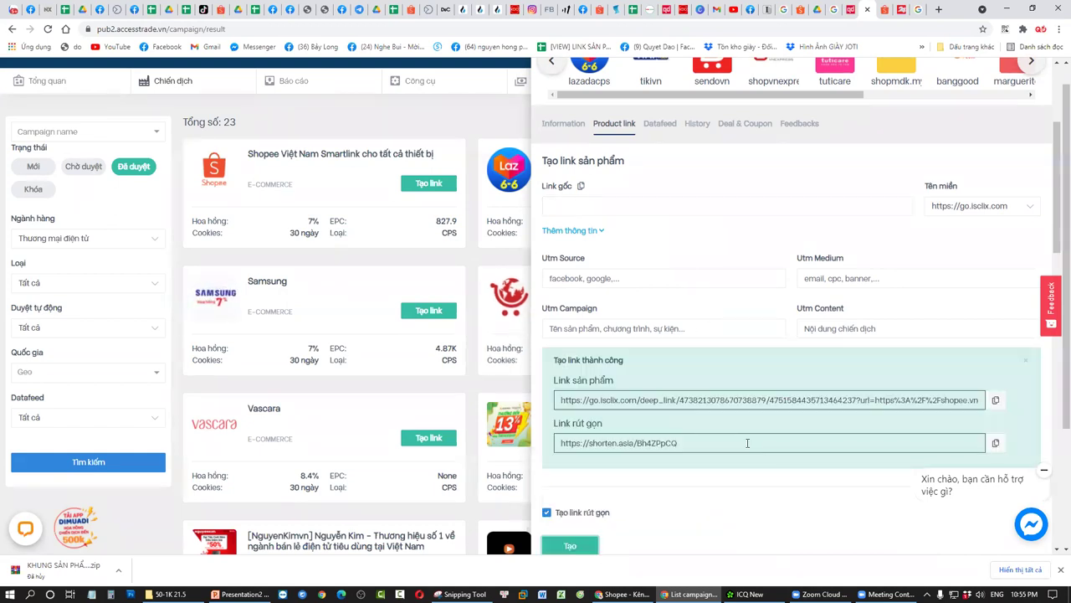
Copy the generated shortened affiliate link.
{"action": "scroll", "coordinate": [768, 412], "scroll_direction": "down", "scroll_amount": 1}
{"action": "left_click", "coordinate": [1001, 397]}
{"action": "key", "text": "ctrl+c"}
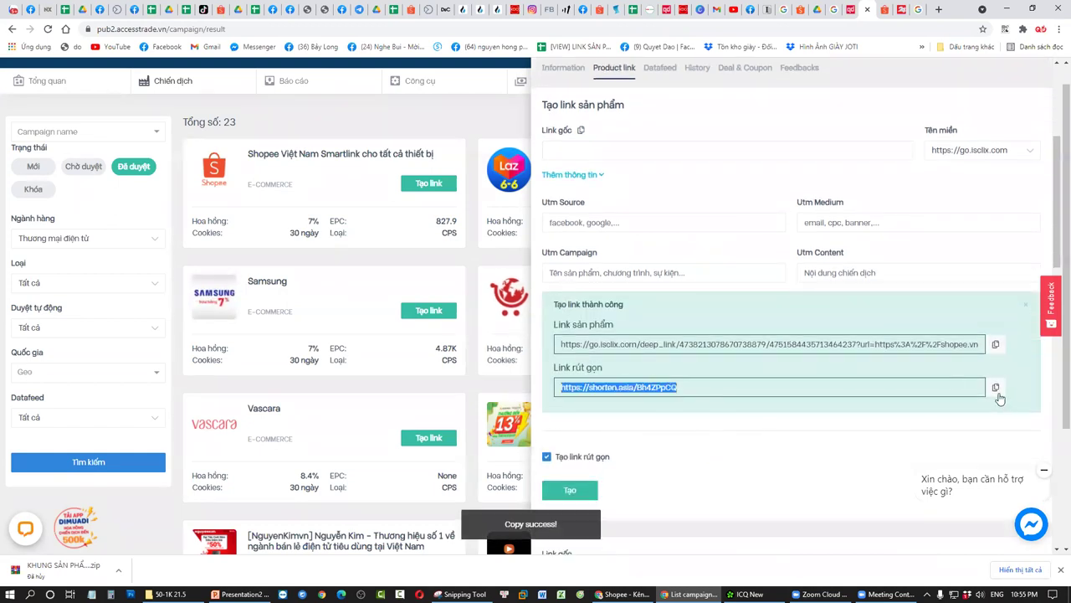
Switch to Zalo, search for 03, open the 03 DAY - MARKETING MASTER. FORI CENTER group and send the copied short link there.
{"action": "key", "text": "ctrl+1"}
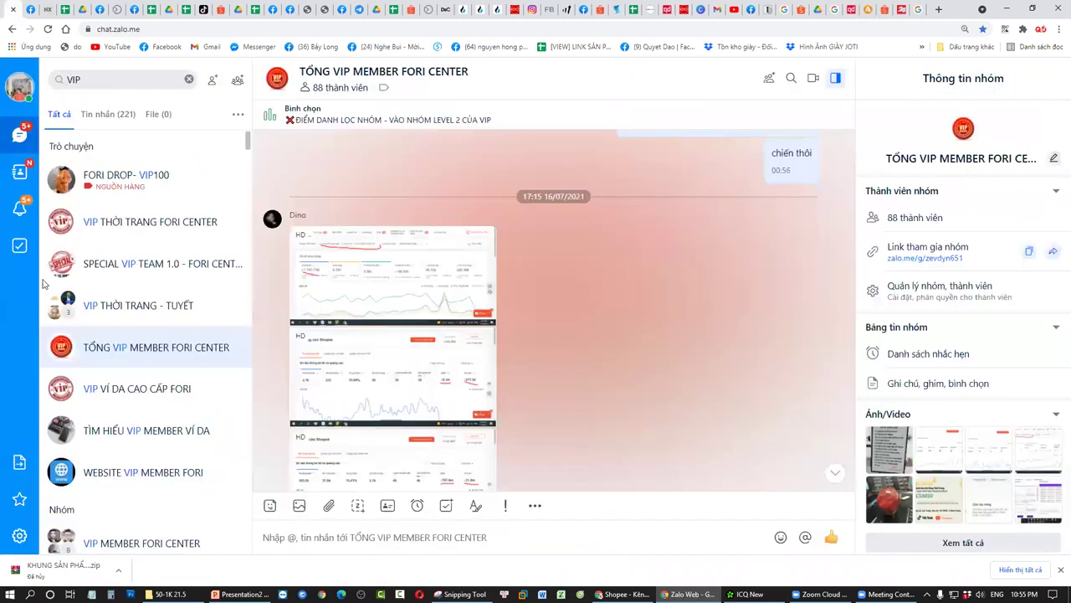
{"action": "left_click", "coordinate": [119, 72]}
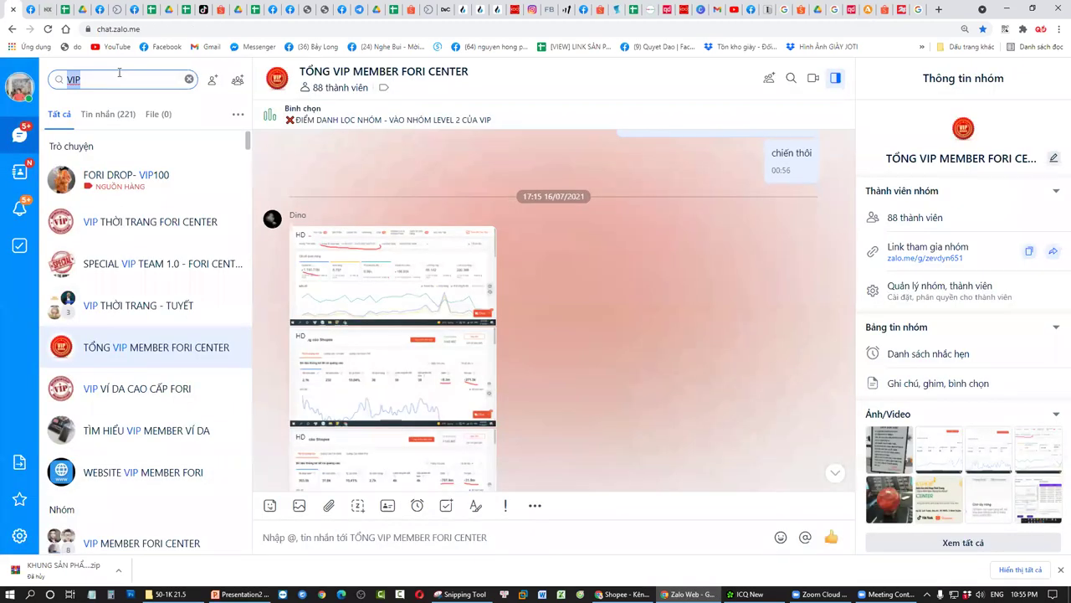
{"action": "type", "text": "03"}
{"action": "left_click", "coordinate": [109, 188]}
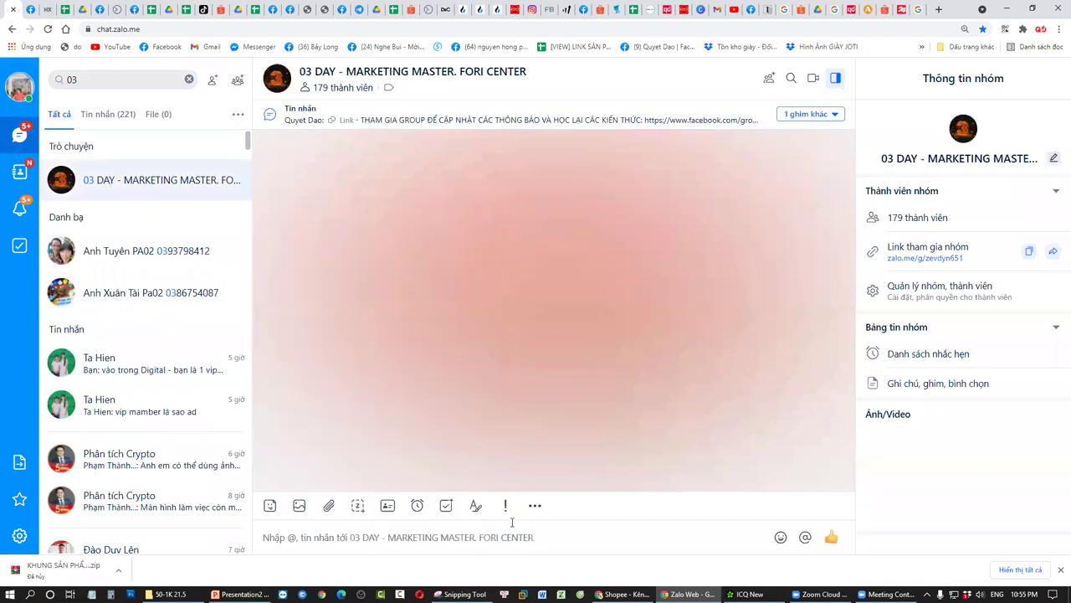
{"action": "left_click", "coordinate": [493, 536]}
{"action": "key", "text": "ctrl+v"}
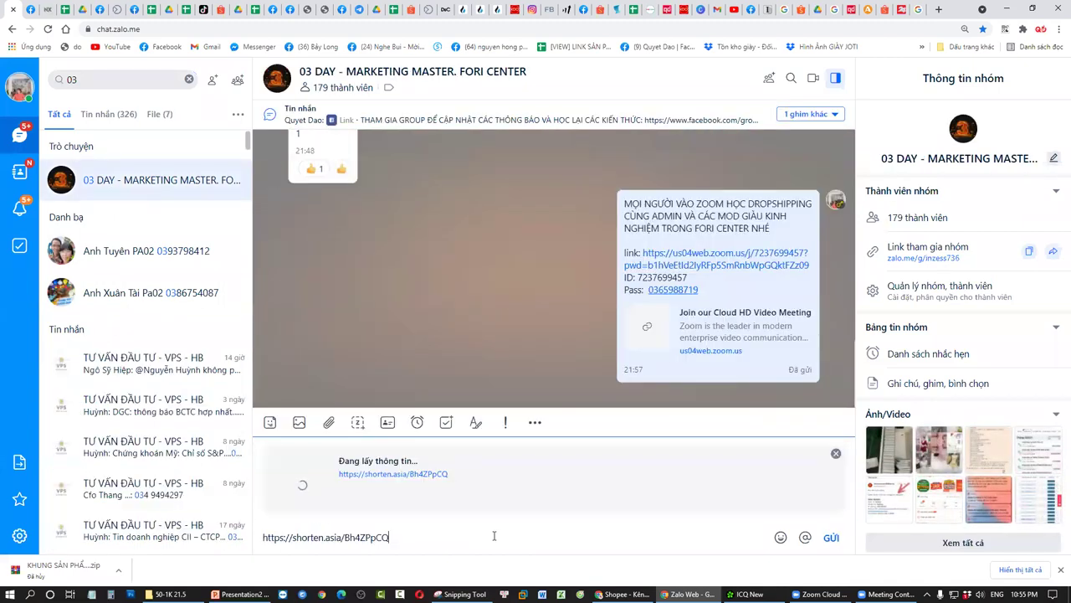
{"action": "key", "text": "Return"}
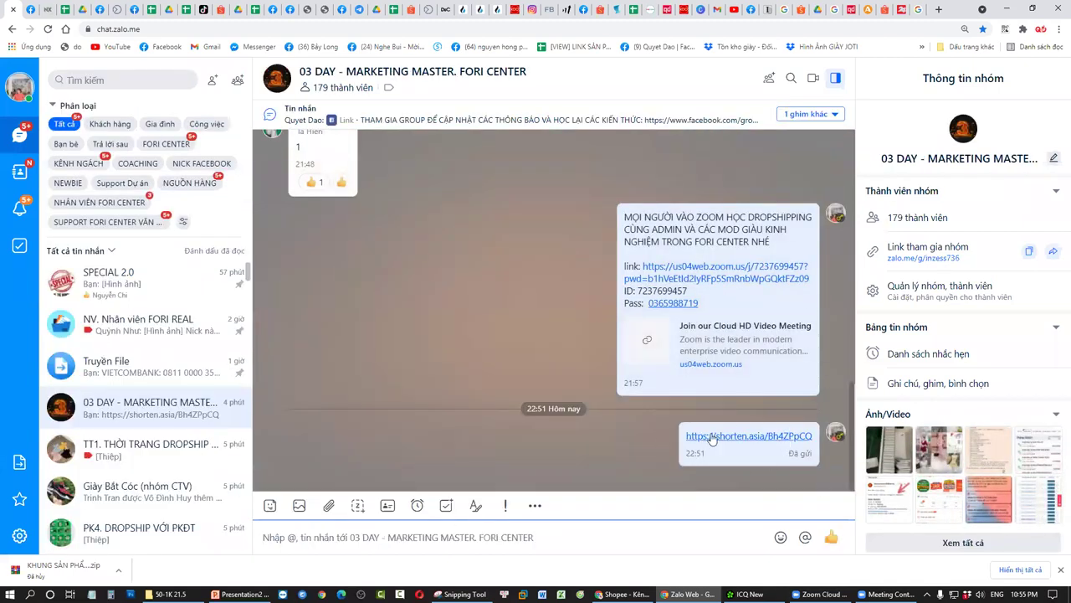
Open the sent short link, look over the croptop product page and try to buy the item without choosing a colour.
{"action": "left_click", "coordinate": [781, 436]}
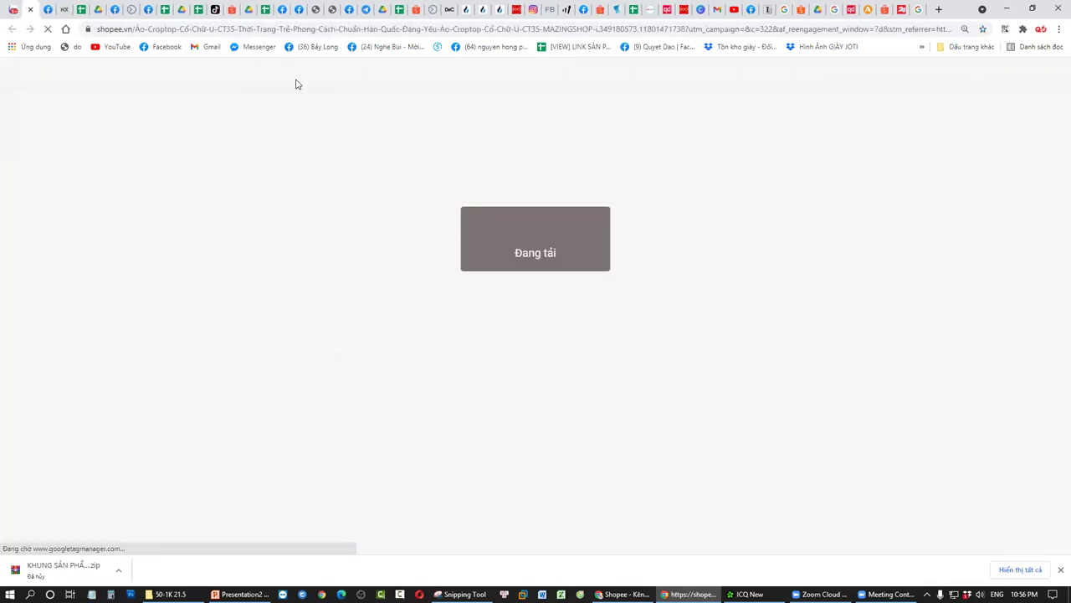
{"action": "scroll", "coordinate": [318, 213], "scroll_direction": "down", "scroll_amount": 1}
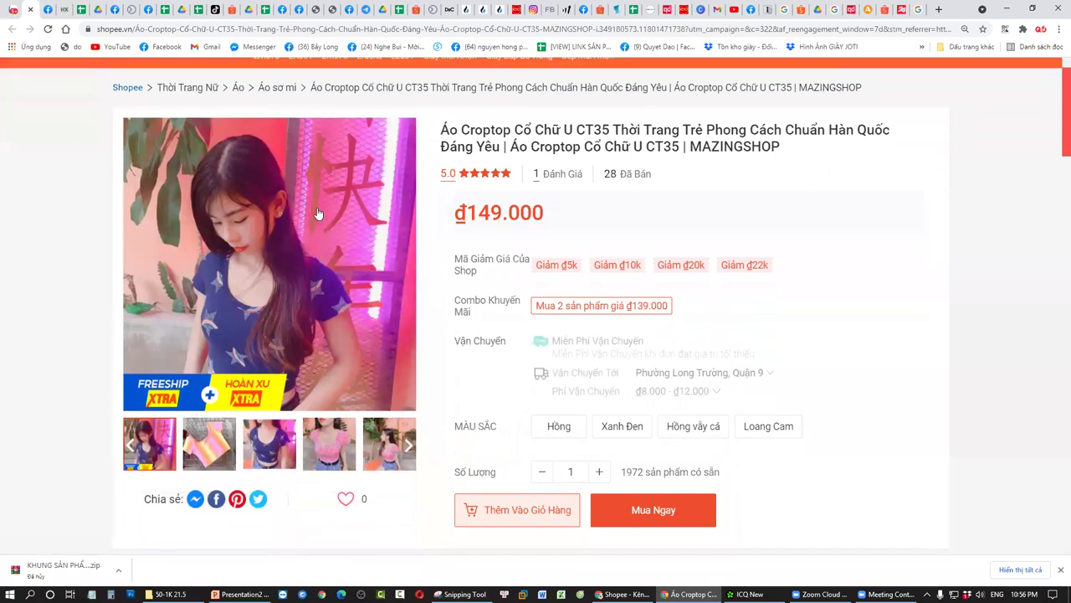
{"action": "scroll", "coordinate": [586, 247], "scroll_direction": "down", "scroll_amount": 5}
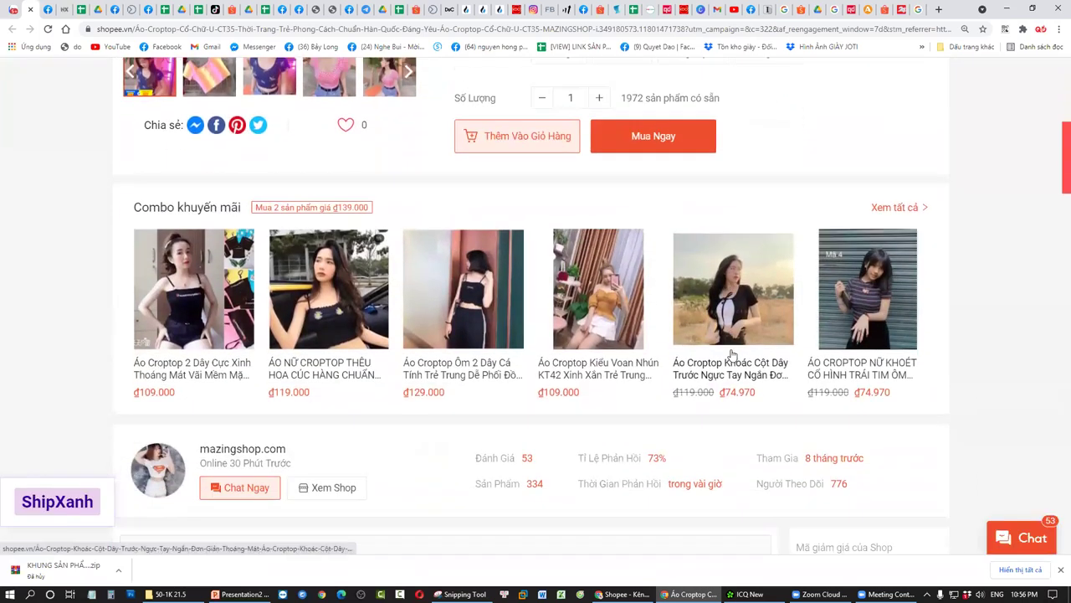
{"action": "scroll", "coordinate": [246, 330], "scroll_direction": "down", "scroll_amount": 2}
{"action": "scroll", "coordinate": [683, 321], "scroll_direction": "up", "scroll_amount": 4}
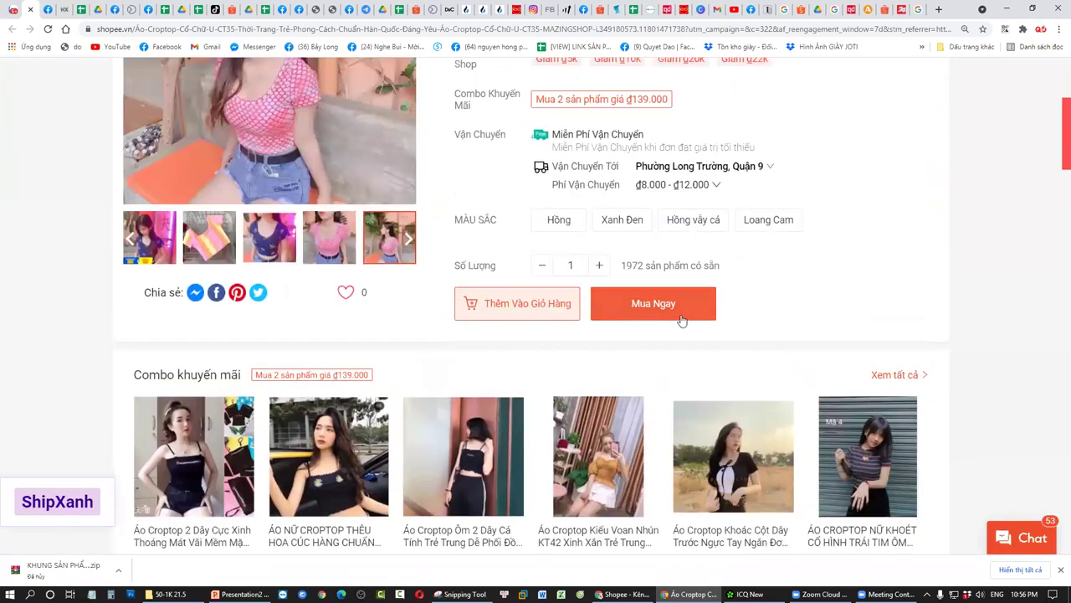
{"action": "left_click", "coordinate": [683, 321]}
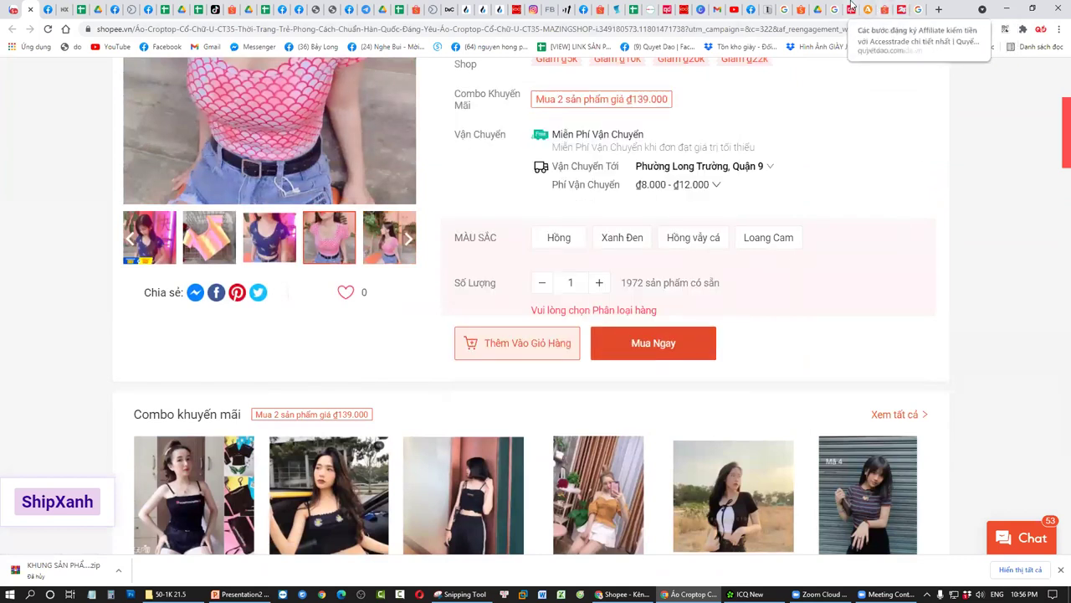
{"action": "left_click", "coordinate": [852, 8]}
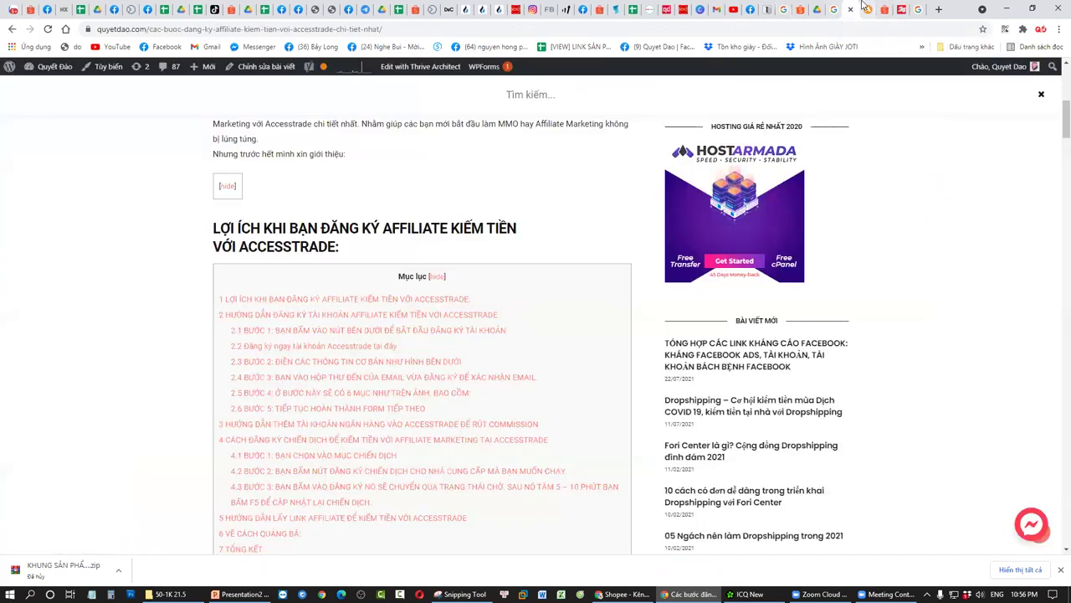
{"action": "left_click", "coordinate": [866, 9]}
{"action": "left_click", "coordinate": [884, 9]}
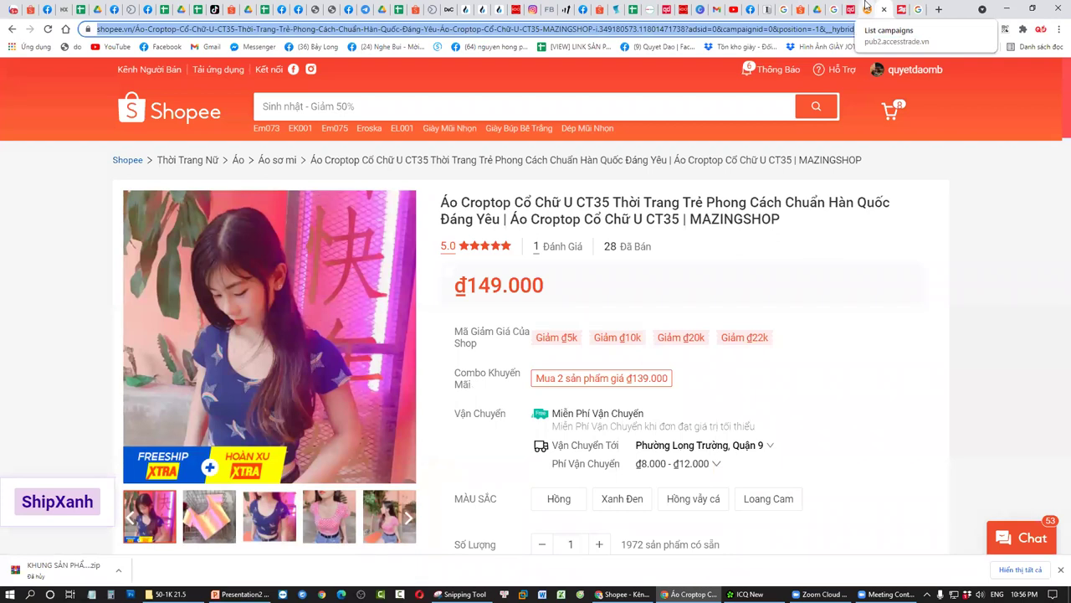
Switch to PowerPoint, add a new slide after the last one and title it "TƯ DUY: AFFI + DROPSHIP".
{"action": "mouse_move", "coordinate": [586, 337]}
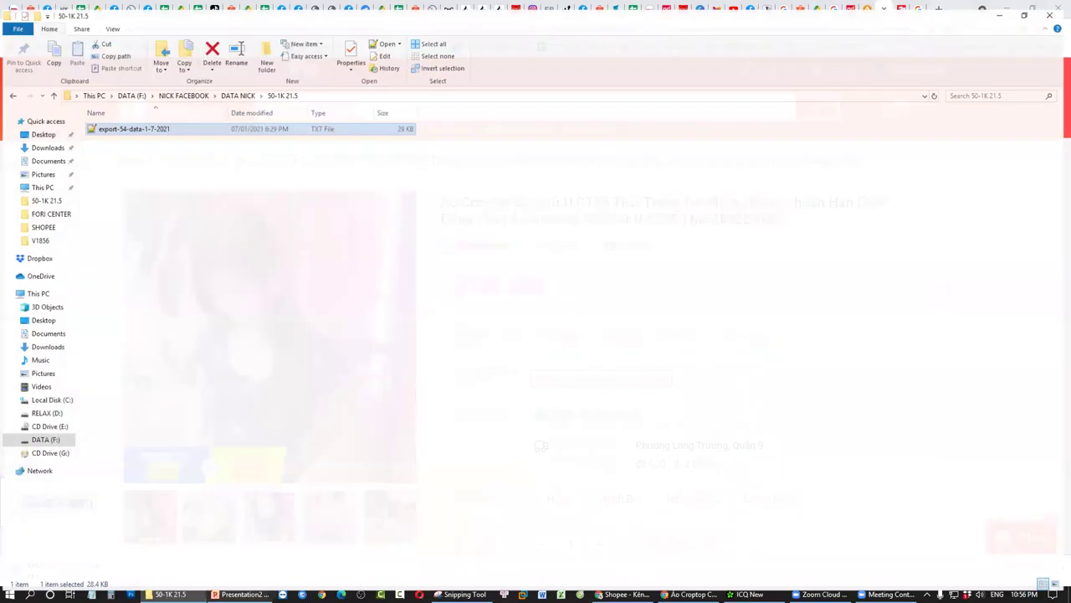
{"action": "left_click", "coordinate": [241, 594]}
{"action": "left_click", "coordinate": [108, 443]}
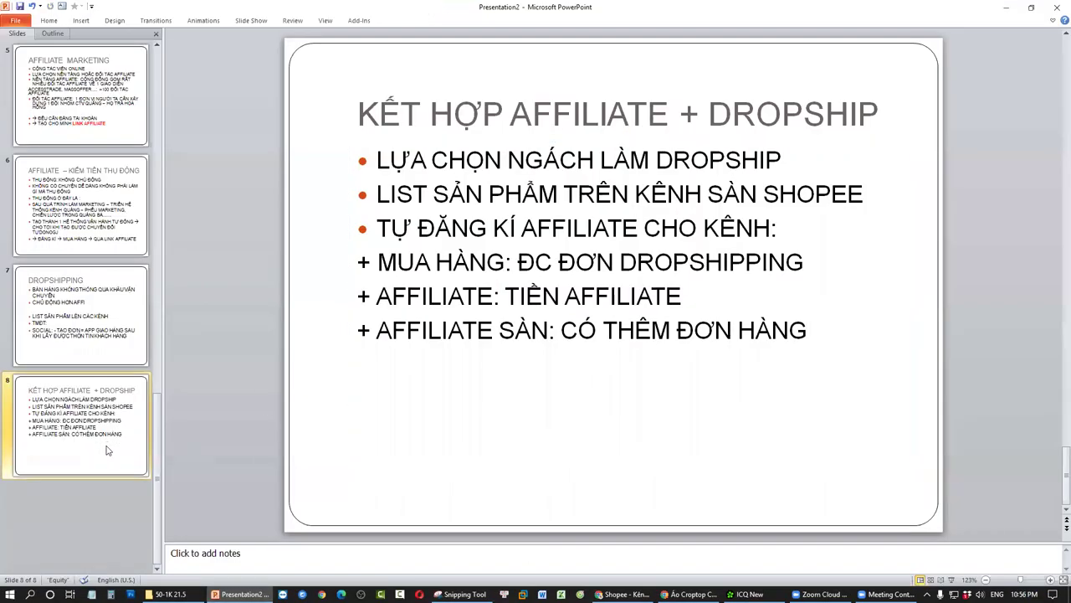
{"action": "key", "text": "Return"}
{"action": "left_click", "coordinate": [541, 101]}
{"action": "type", "text": "TỪ"}
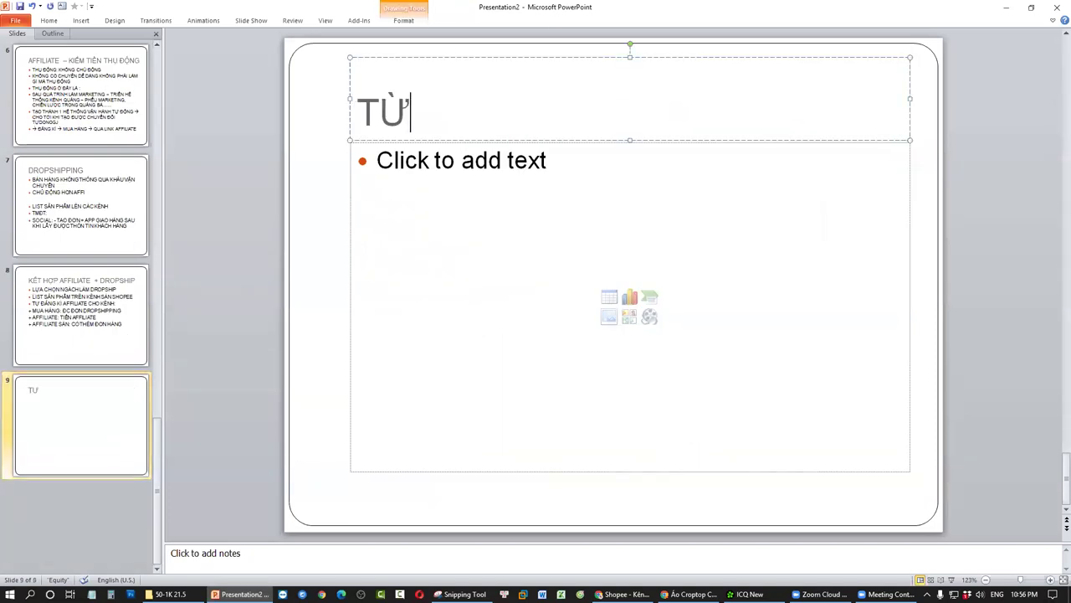
{"action": "type", "text": " DUY: AFFI +"}
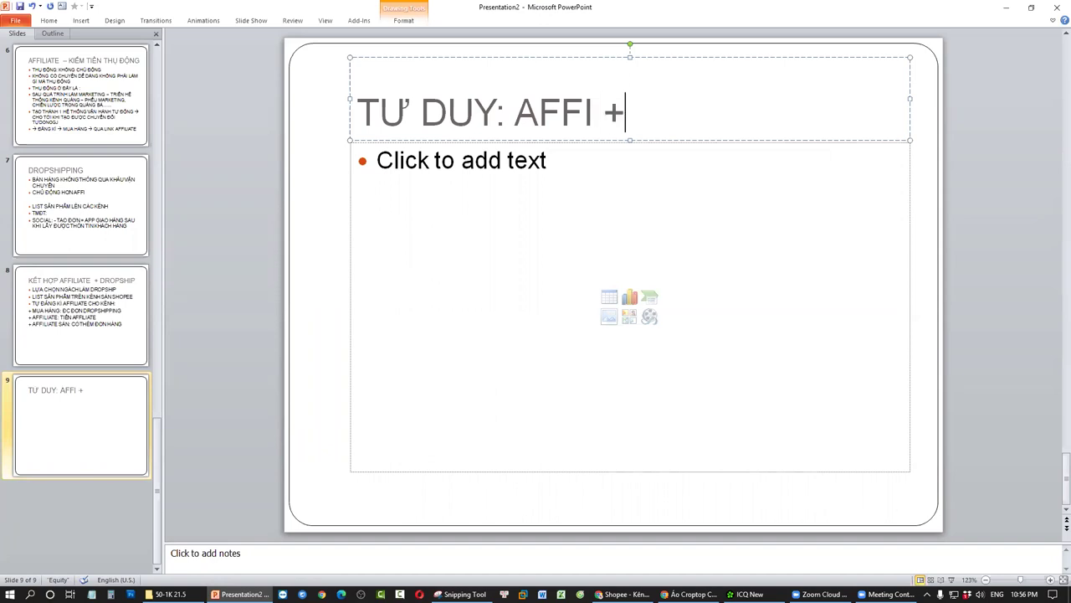
{"action": "type", "text": " DROPSHIP"}
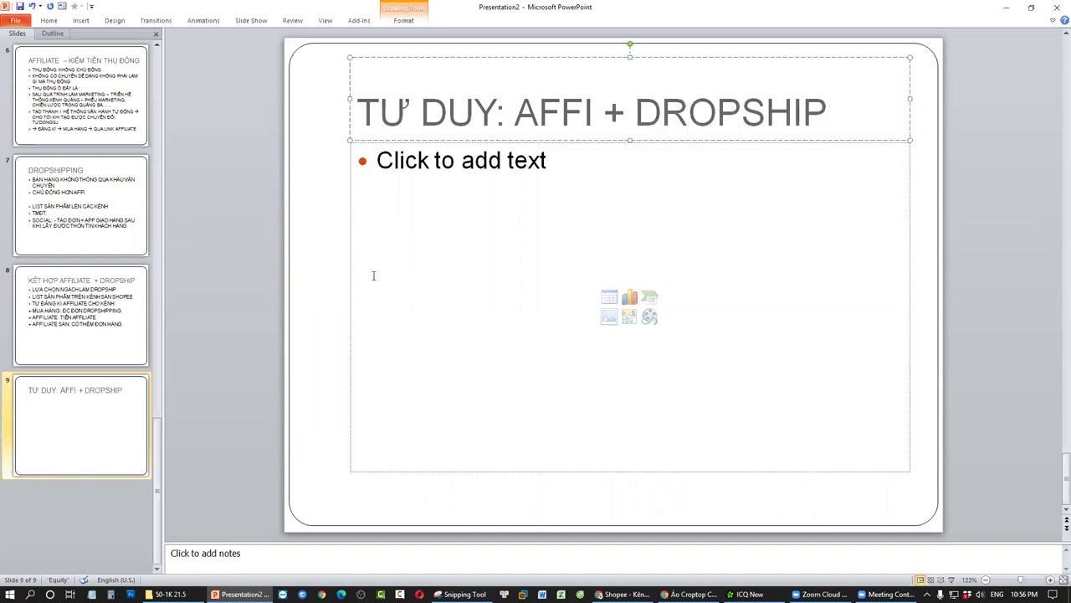
Add the bullets "CÙNG 1 CON ĐƯỜNG ĐI" and "MÀ TÔI CÓ THỂ KẾT HỢP CÁC DỰ ÁN LIÊN QUAN VỚI NHAU".
{"action": "left_click", "coordinate": [446, 256]}
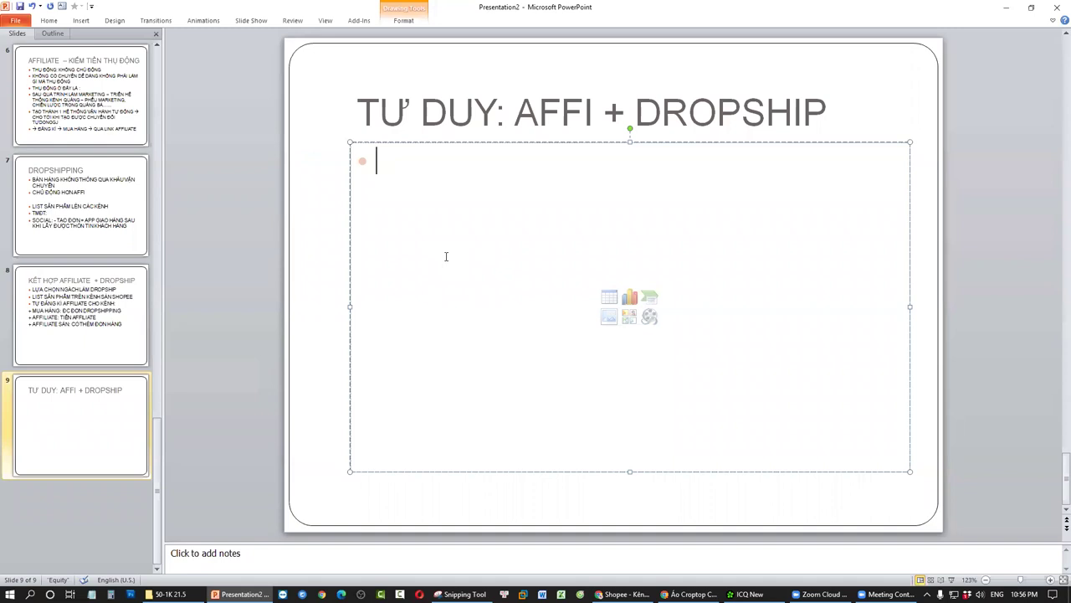
{"action": "type", "text": "CÙNG"}
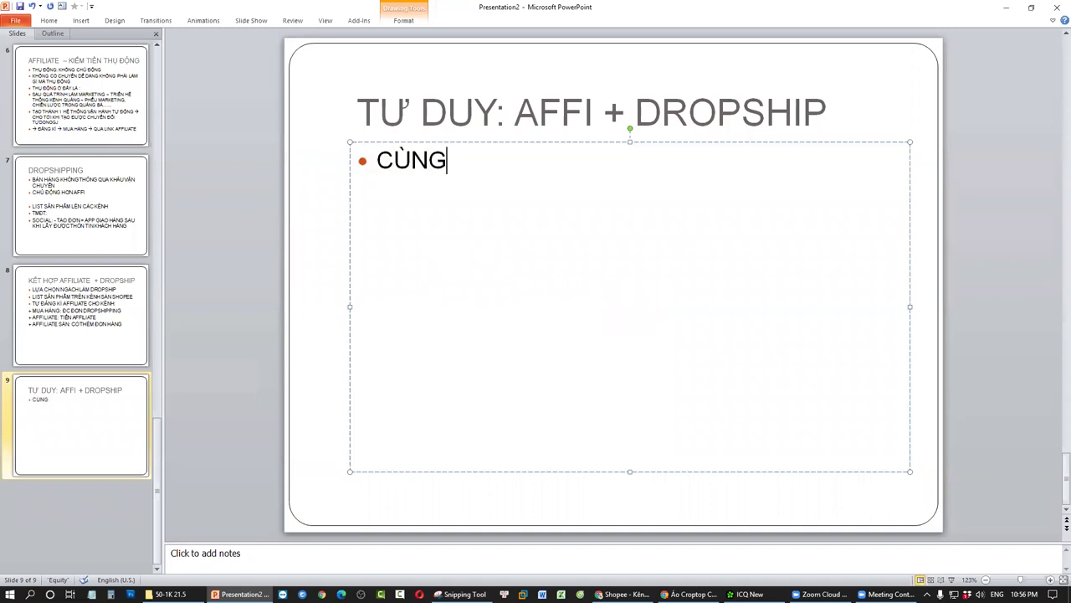
{"action": "type", "text": " 1 CON ĐUỜNG ĐI"}
{"action": "key", "text": "Return"}
{"action": "type", "text": "MÀ TÔI C"}
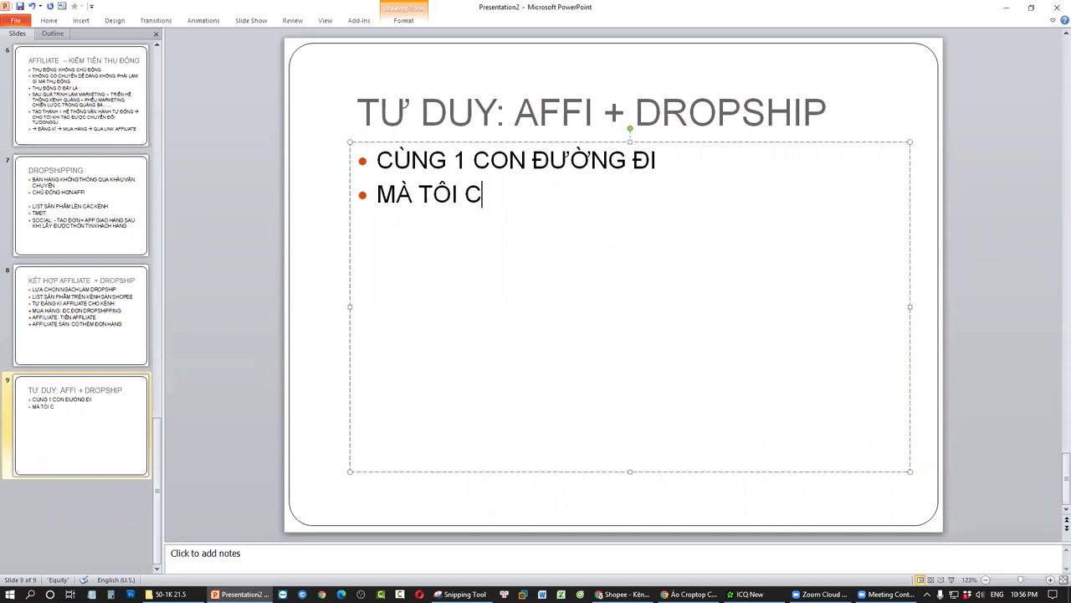
{"action": "type", "text": "Ó THE"}
{"action": "type", "text": " KẾT HỢP "}
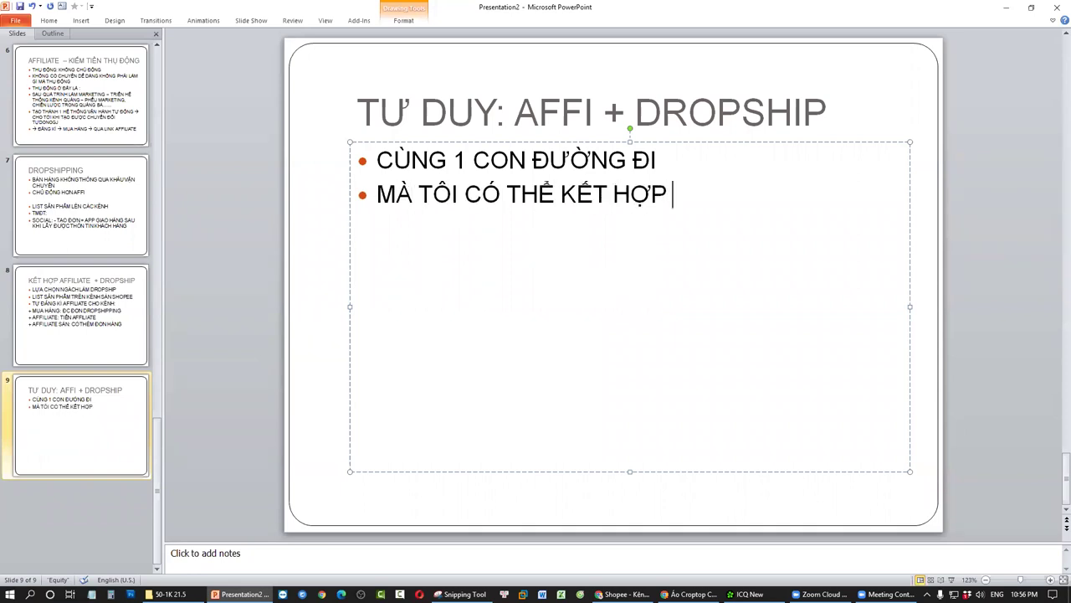
{"action": "type", "text": "CÁC DỰ ÁN LIÊN QUAN VƠI"}
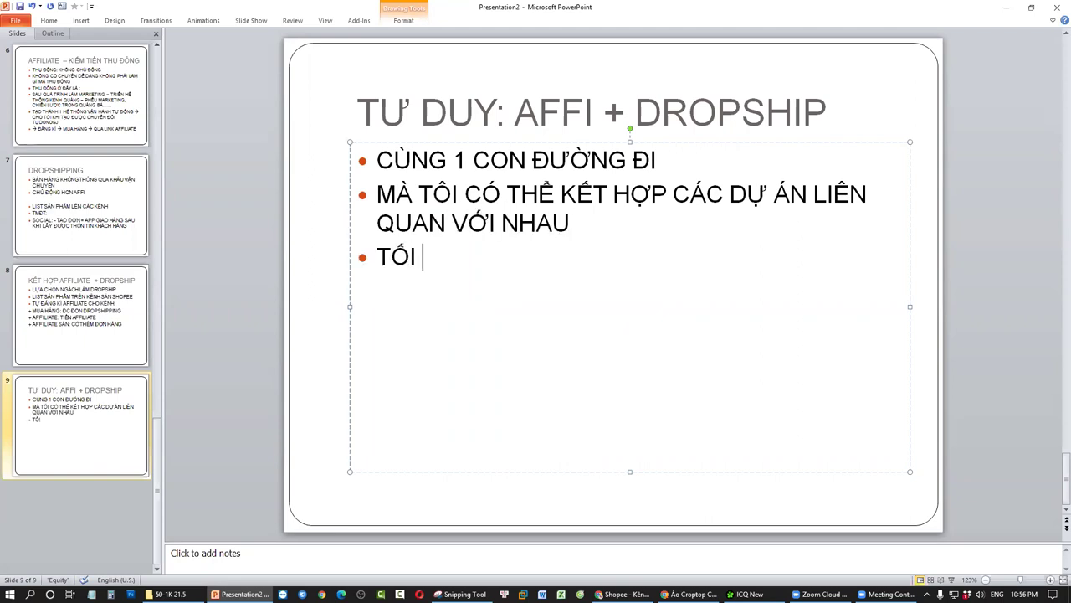
Complete the third bullet as "TỐI ƯU HÓA THỜI GIAN, CÔNG SỨC, GIA TĂNG LỢI NHUẬN" and add the bullet "TẬP TRUNG".
{"action": "type", "text": "THỜI GIAN, CÔNG SƯ S"}
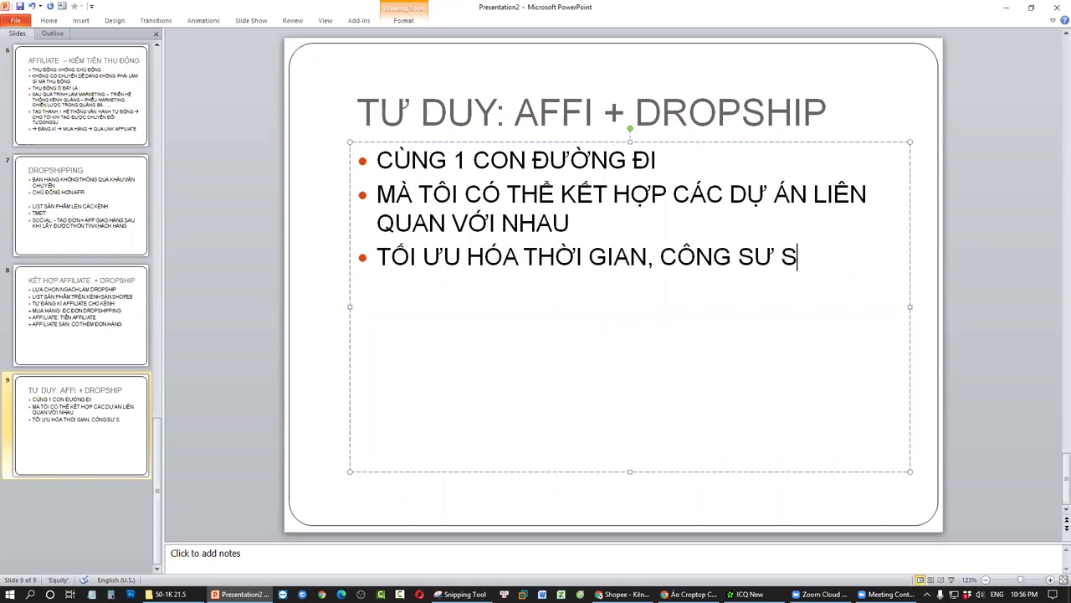
{"action": "key", "text": "BackSpace"}
{"action": "key", "text": "BackSpace"}
{"action": "key", "text": "BackSpace"}
{"action": "type", "text": "ỨC, GIA TĂNG LỢI L"}
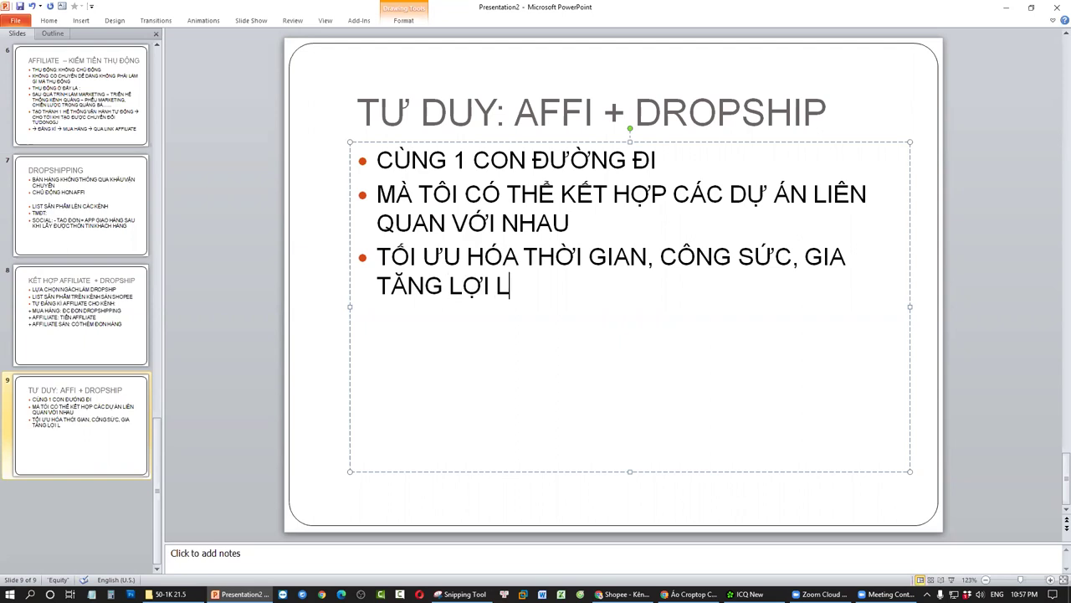
{"action": "key", "text": "BackSpace"}
{"action": "key", "text": "BackSpace"}
{"action": "key", "text": "BackSpace"}
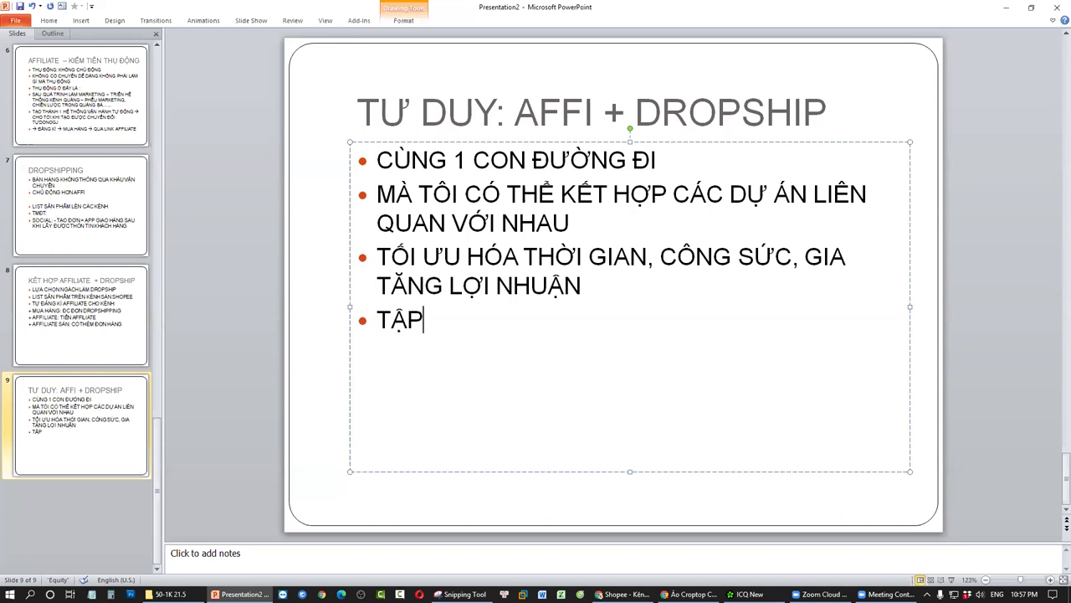
{"action": "type", "text": "TRUNG"}
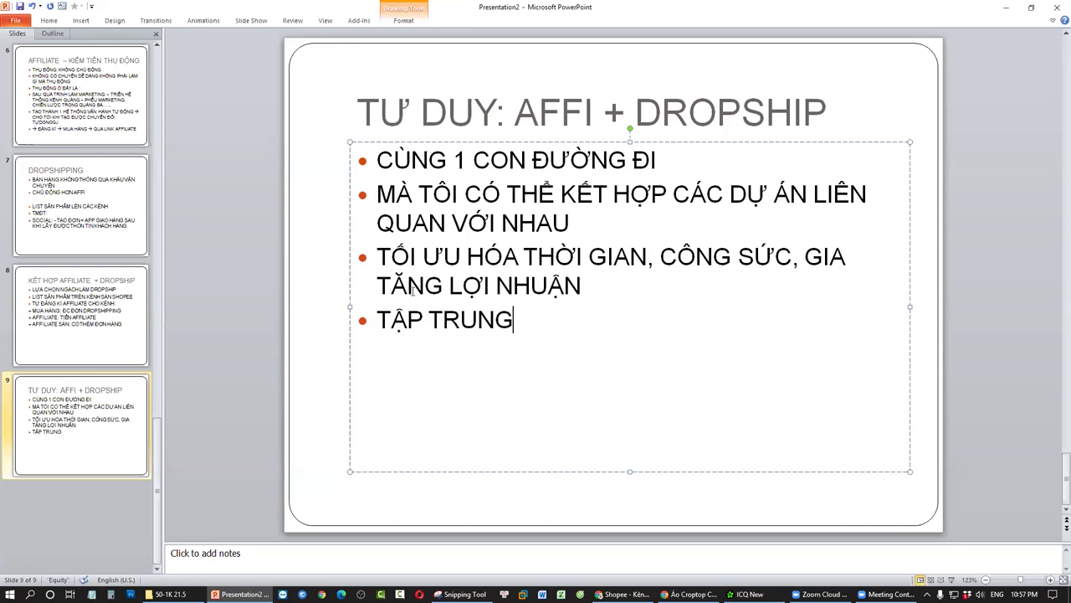
Return to the KẾT HỢP AFFILIATE + DROPSHIP slide and review its AFFILIATE SÀN line.
{"action": "left_click", "coordinate": [91, 338]}
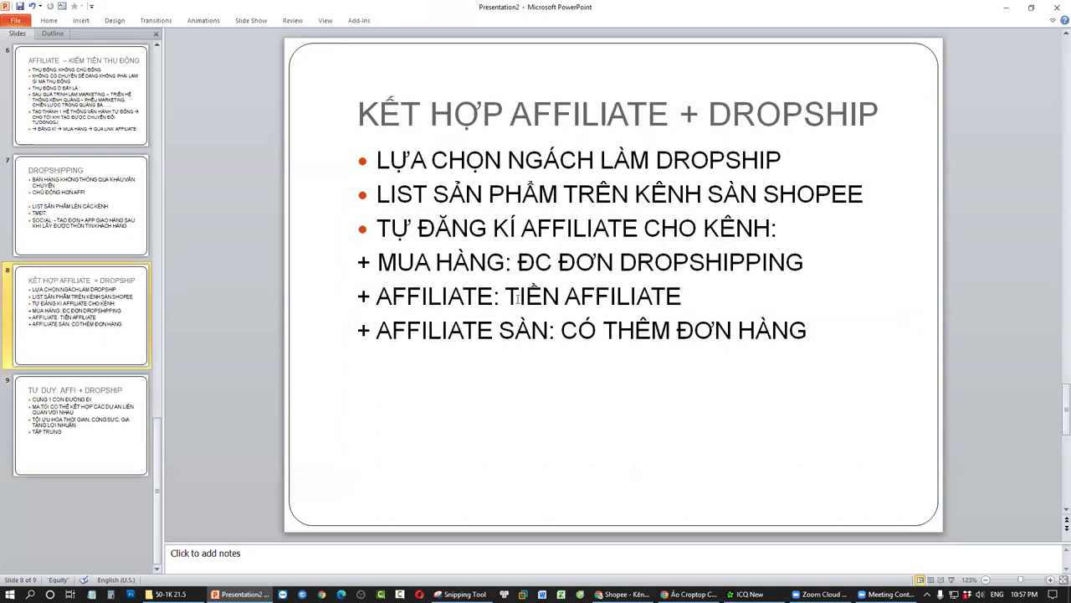
{"action": "left_click_drag", "start_coordinate": [499, 331], "coordinate": [428, 330]}
{"action": "left_click", "coordinate": [626, 398]}
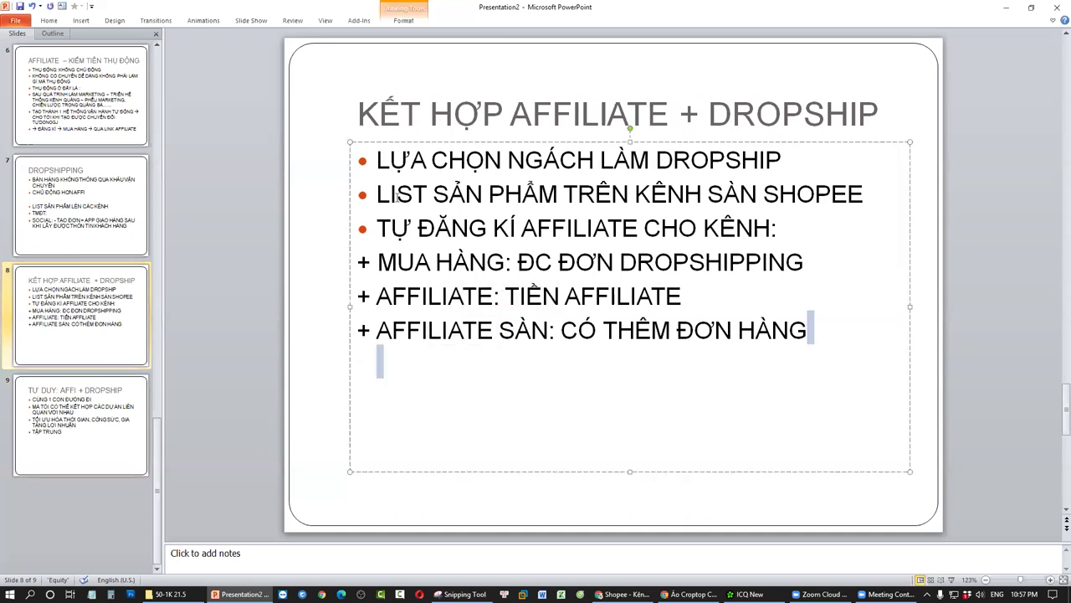
Switch to the Shopee seller centre in Chrome, open its home page and look through the shop management menu.
{"action": "left_click", "coordinate": [688, 594]}
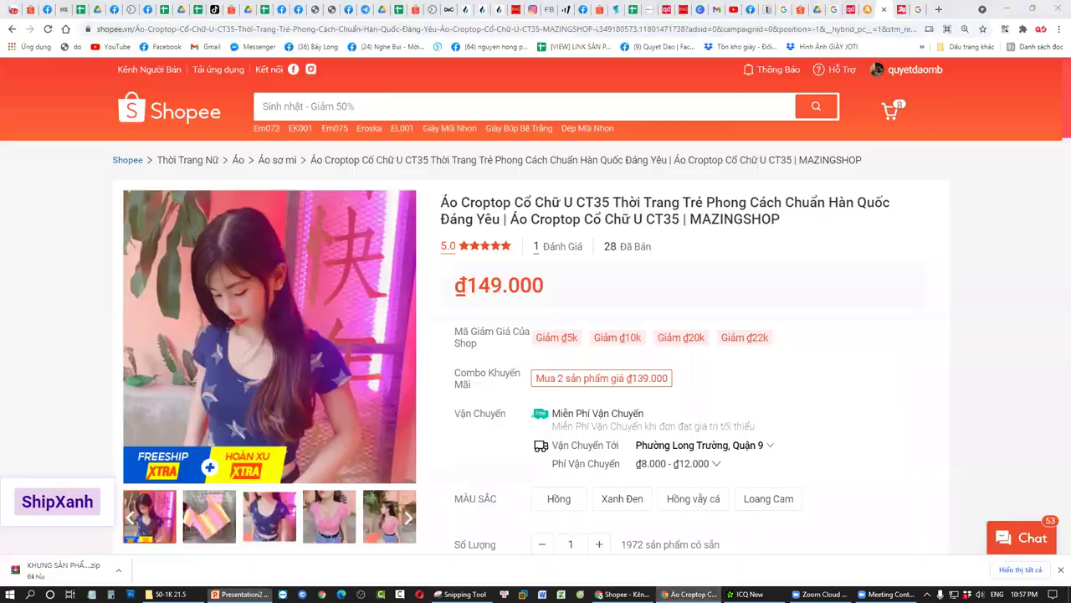
{"action": "left_click", "coordinate": [624, 594]}
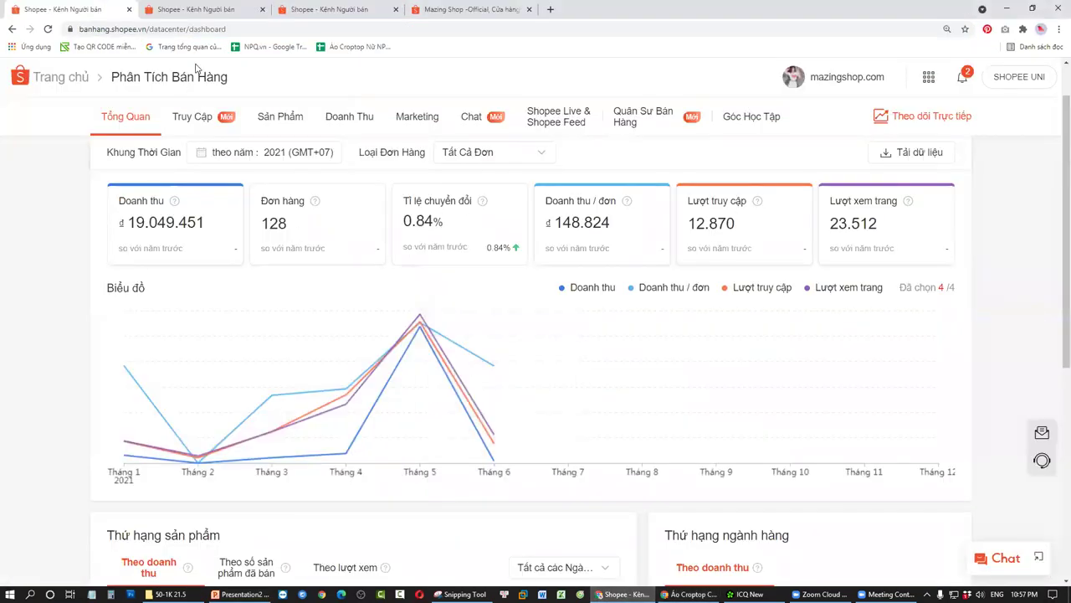
{"action": "left_click", "coordinate": [49, 86]}
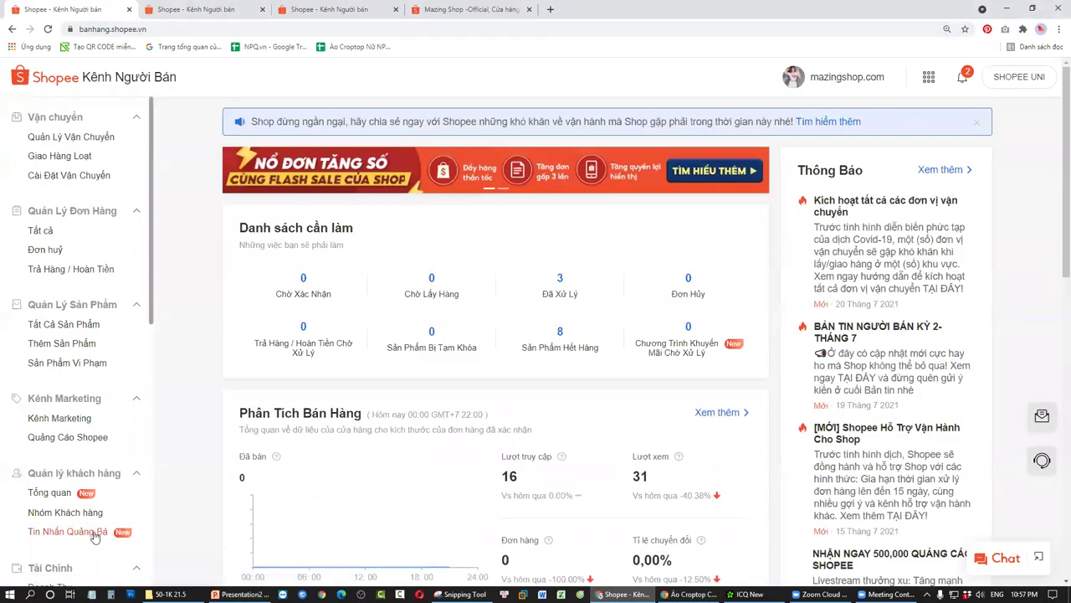
{"action": "scroll", "coordinate": [95, 530], "scroll_direction": "down", "scroll_amount": 2}
{"action": "scroll", "coordinate": [100, 540], "scroll_direction": "down", "scroll_amount": 5}
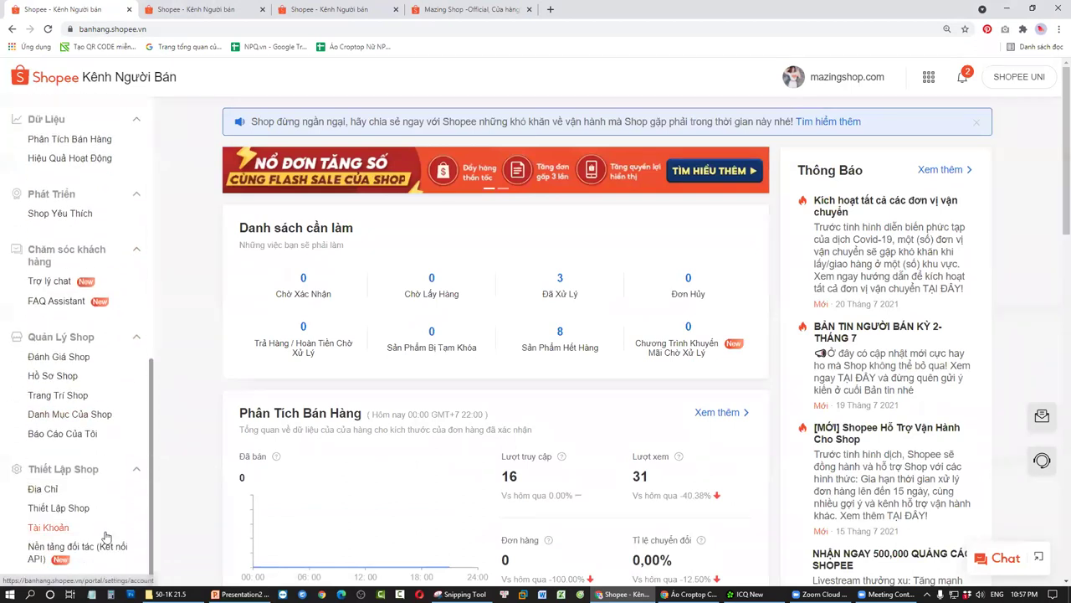
{"action": "scroll", "coordinate": [101, 469], "scroll_direction": "up", "scroll_amount": 4}
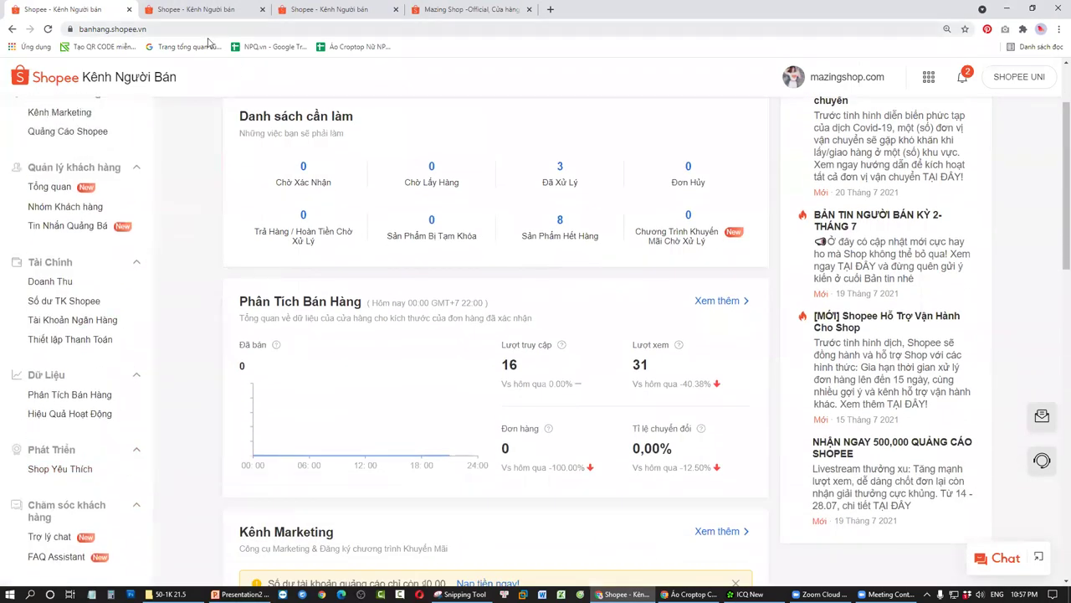
{"action": "scroll", "coordinate": [72, 351], "scroll_direction": "up", "scroll_amount": 3}
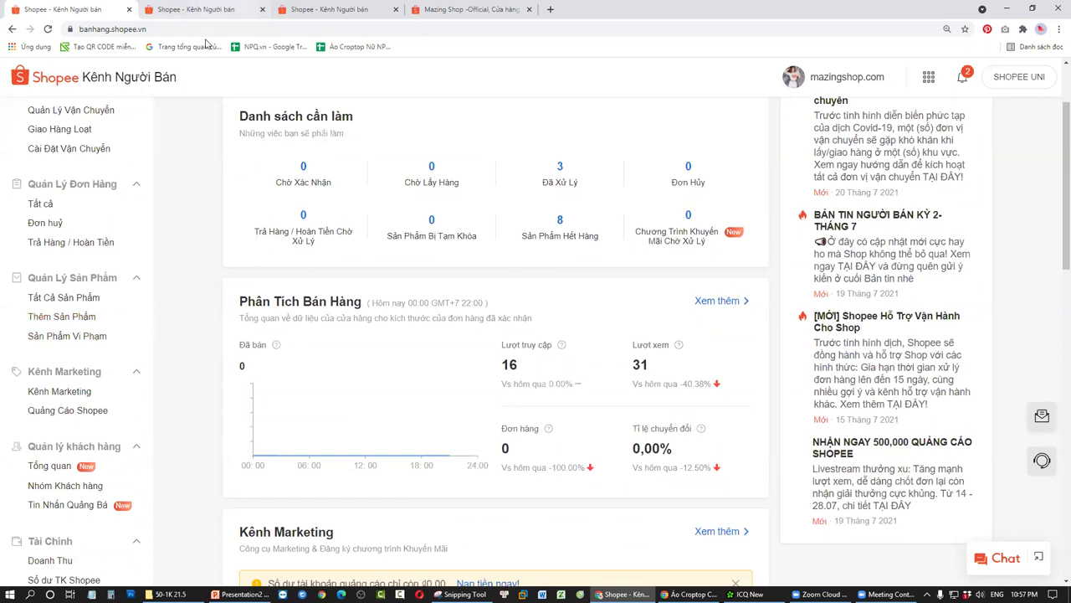
Return from the shop decoration page to the seller centre home page and look through its management menu down to Thiết Lập Shop.
{"action": "left_click", "coordinate": [195, 9]}
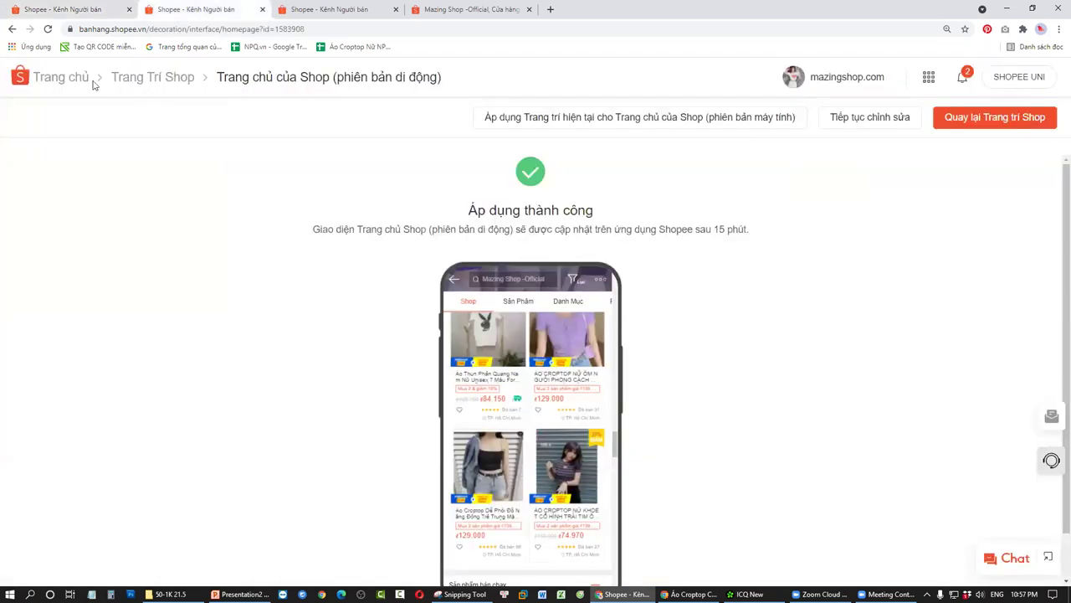
{"action": "left_click", "coordinate": [65, 79]}
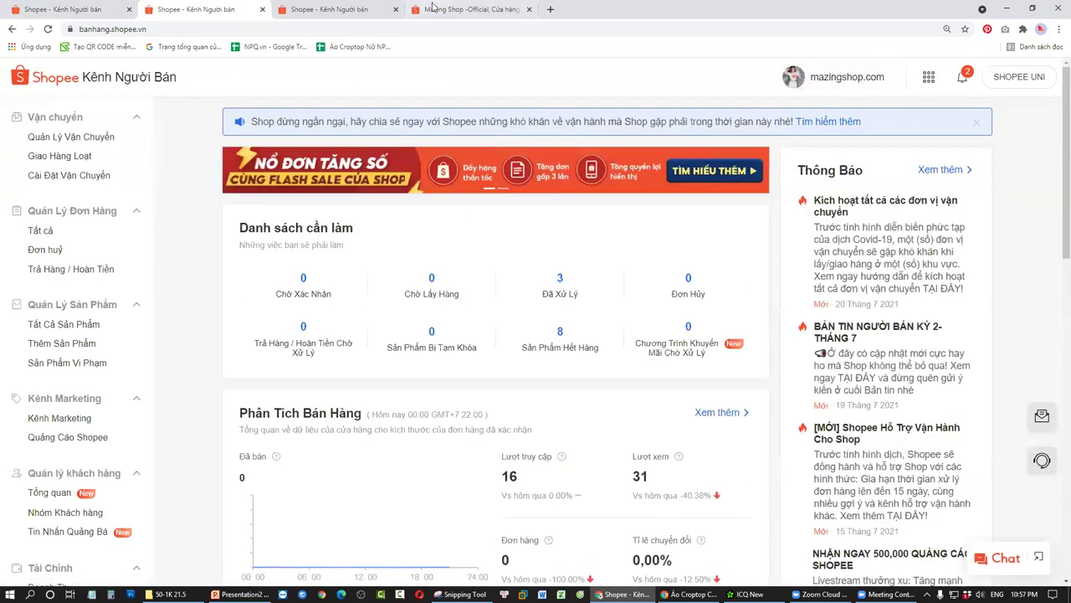
{"action": "scroll", "coordinate": [111, 475], "scroll_direction": "down", "scroll_amount": 4}
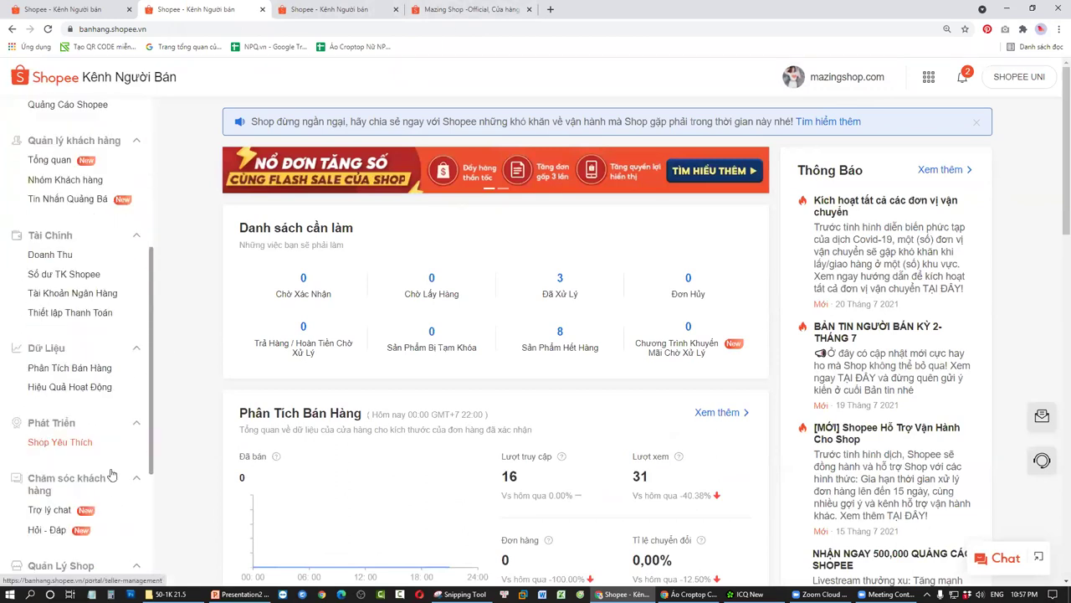
{"action": "scroll", "coordinate": [110, 485], "scroll_direction": "down", "scroll_amount": 6}
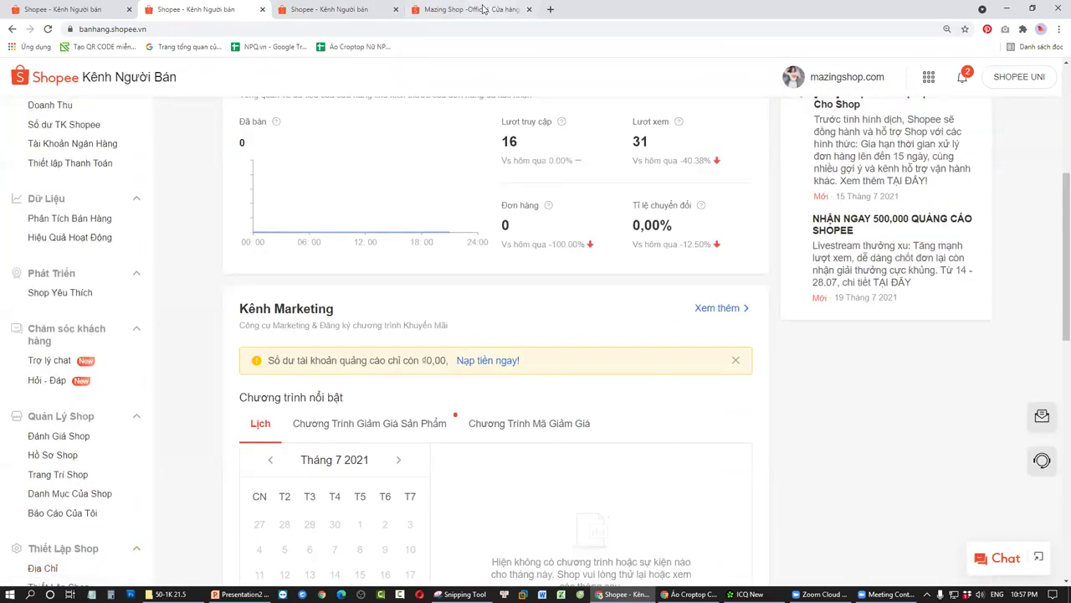
Open the Shopee marketplace home page from the Mazing Shop storefront and dismiss the promotional popup.
{"action": "left_click", "coordinate": [482, 8]}
{"action": "scroll", "coordinate": [1055, 276], "scroll_direction": "up", "scroll_amount": 5}
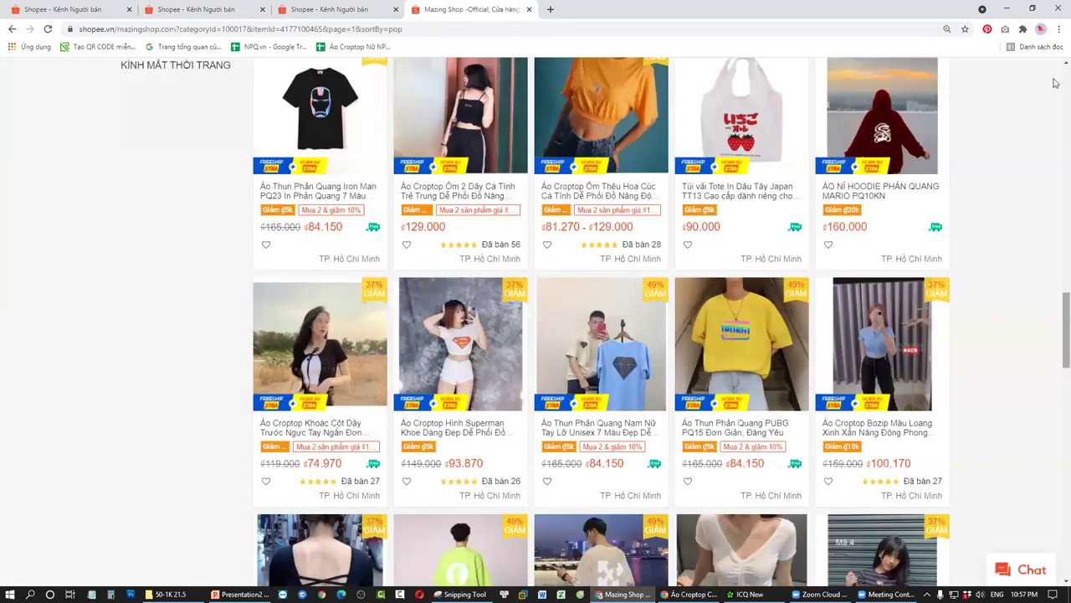
{"action": "scroll", "coordinate": [1056, 83], "scroll_direction": "up", "scroll_amount": 10}
{"action": "left_click", "coordinate": [144, 124]}
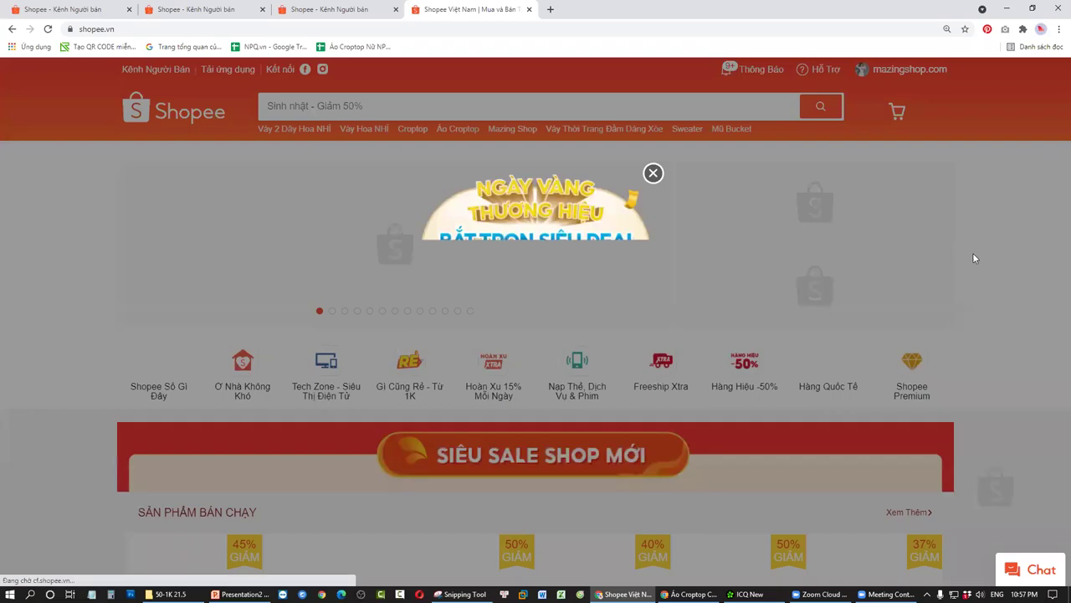
{"action": "left_click", "coordinate": [974, 258]}
Open the Chương Trình Tiếp Thị Liên Kết Shopee page from the VỀ SHOPEE section of the home page footer.
{"action": "scroll", "coordinate": [1005, 376], "scroll_direction": "down", "scroll_amount": 15}
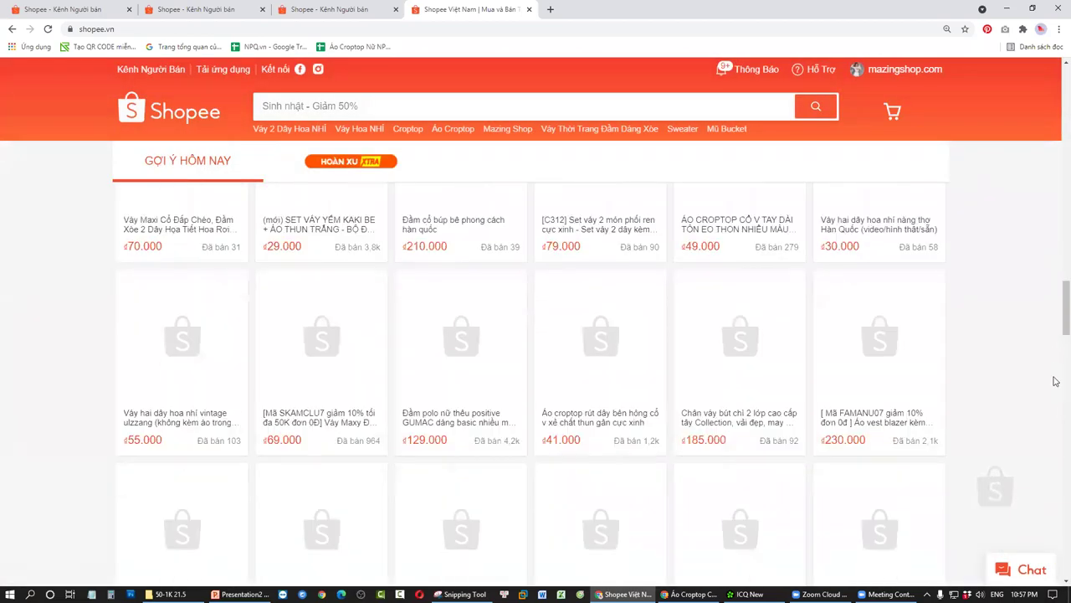
{"action": "scroll", "coordinate": [1055, 519], "scroll_direction": "down", "scroll_amount": 10}
{"action": "scroll", "coordinate": [1055, 538], "scroll_direction": "down", "scroll_amount": 7}
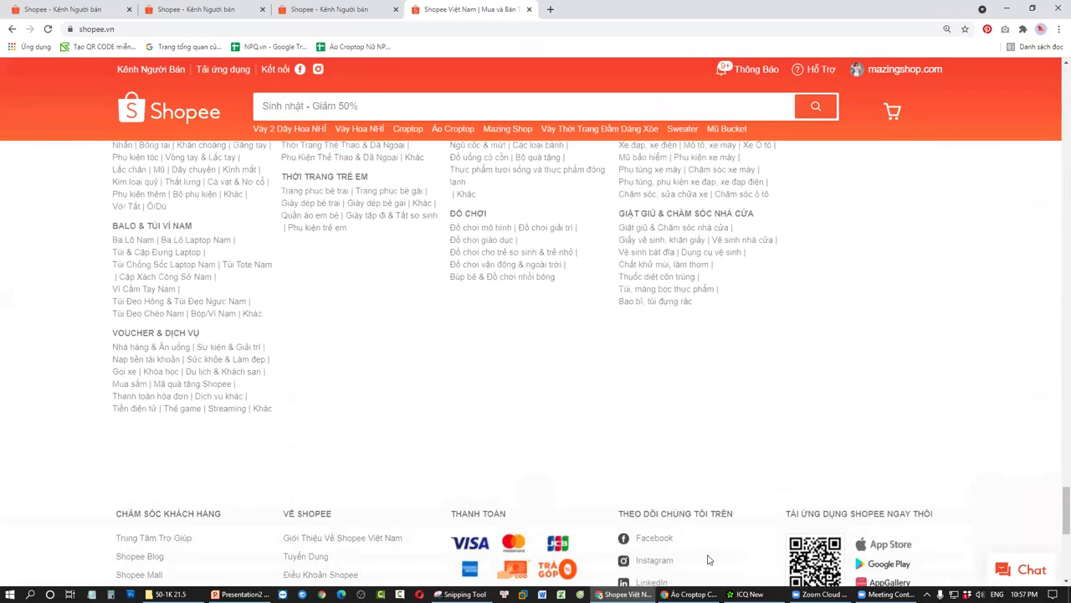
{"action": "scroll", "coordinate": [656, 427], "scroll_direction": "up", "scroll_amount": 10}
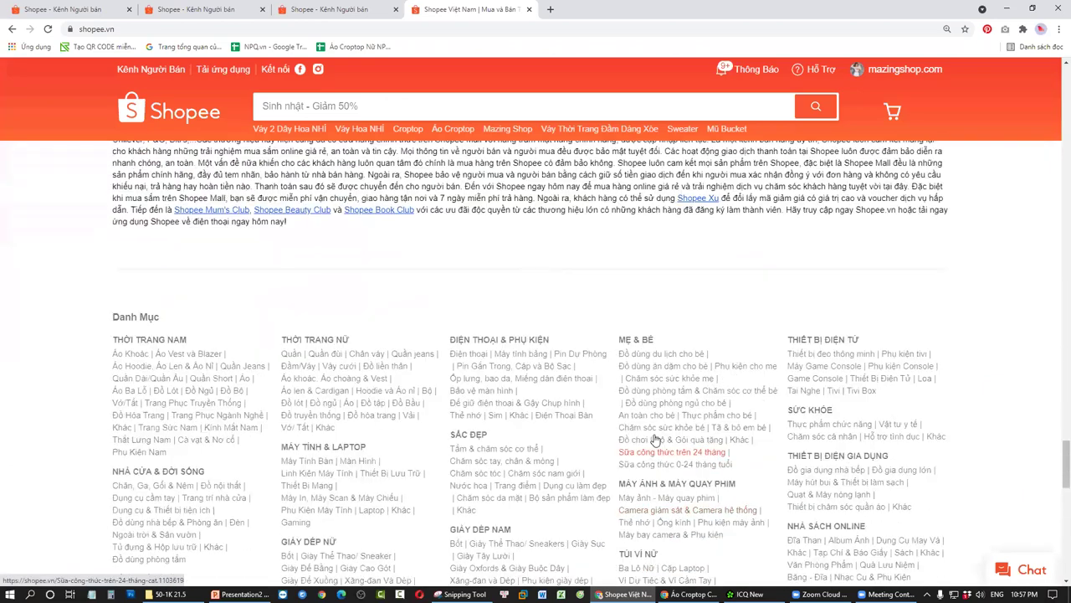
{"action": "scroll", "coordinate": [656, 438], "scroll_direction": "up", "scroll_amount": 5}
{"action": "scroll", "coordinate": [670, 452], "scroll_direction": "down", "scroll_amount": 15}
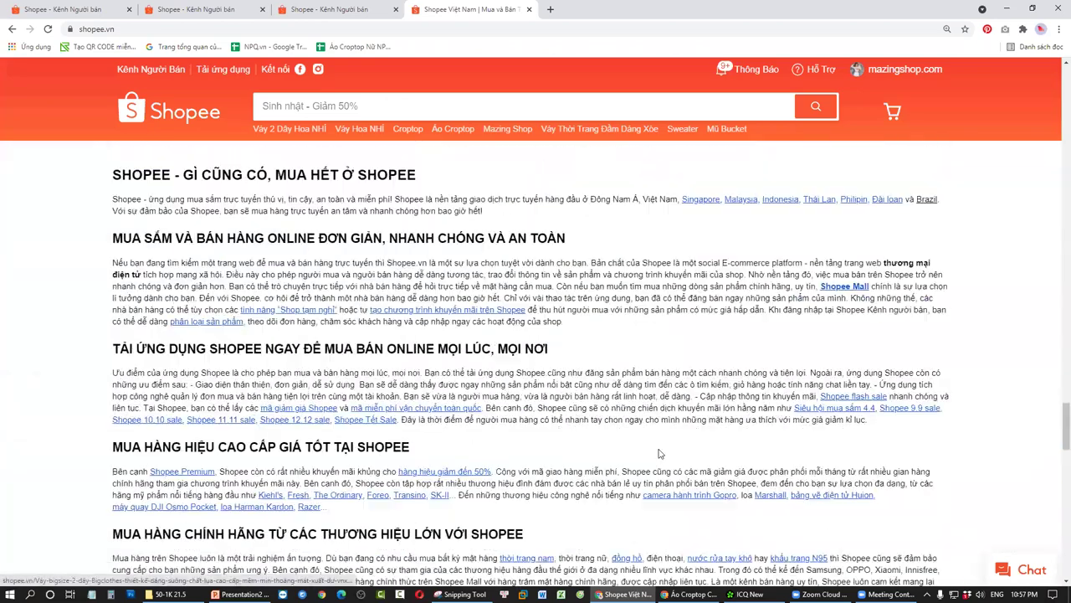
{"action": "scroll", "coordinate": [692, 468], "scroll_direction": "down", "scroll_amount": 5}
{"action": "scroll", "coordinate": [697, 468], "scroll_direction": "up", "scroll_amount": 2}
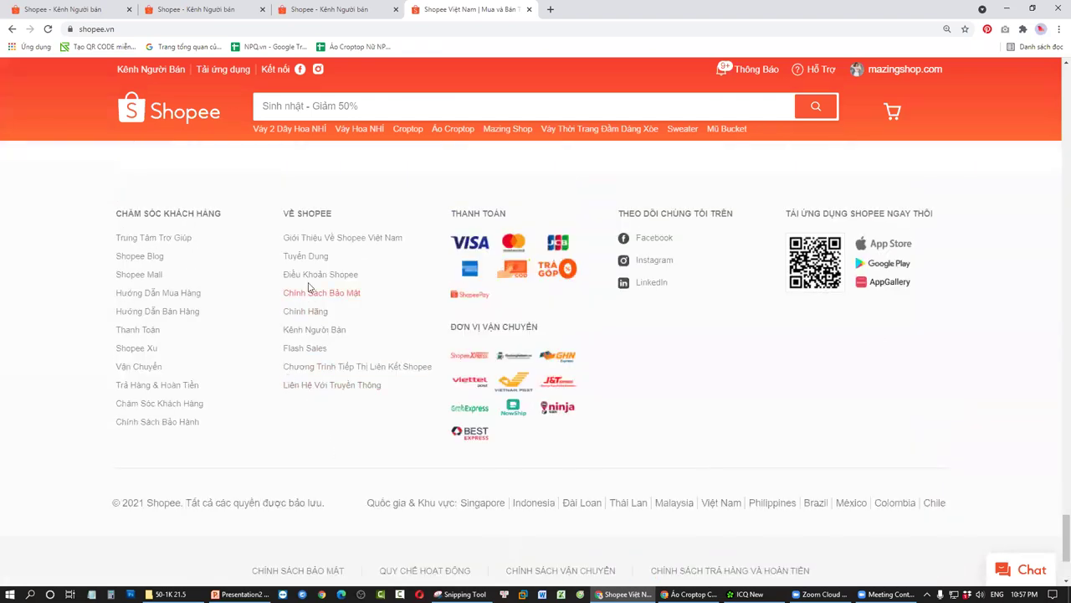
{"action": "left_click_drag", "start_coordinate": [72, 253], "coordinate": [181, 253]}
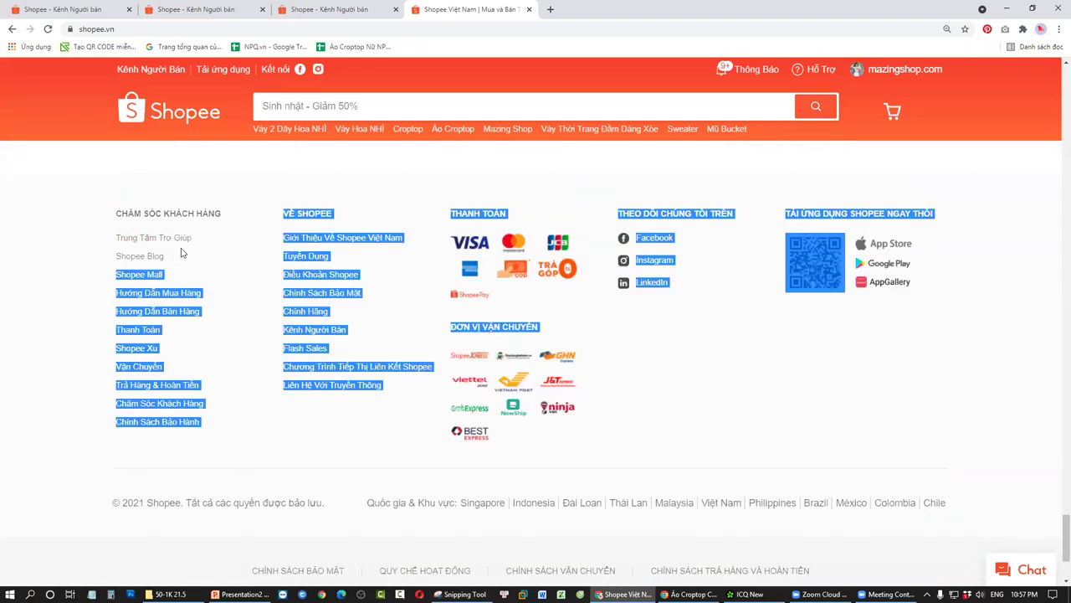
{"action": "left_click", "coordinate": [93, 311]}
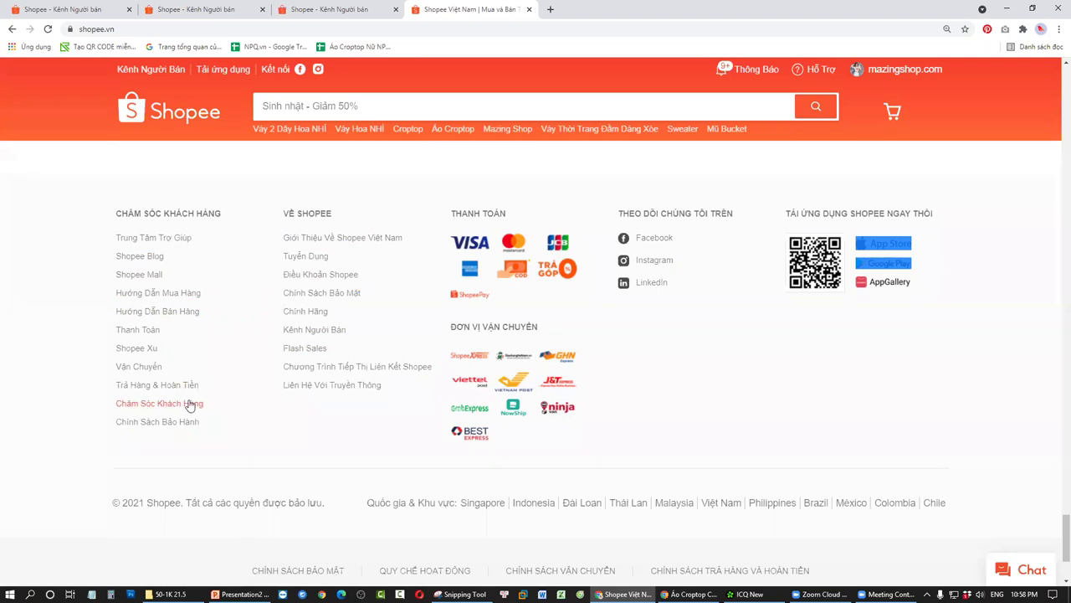
{"action": "left_click", "coordinate": [345, 422]}
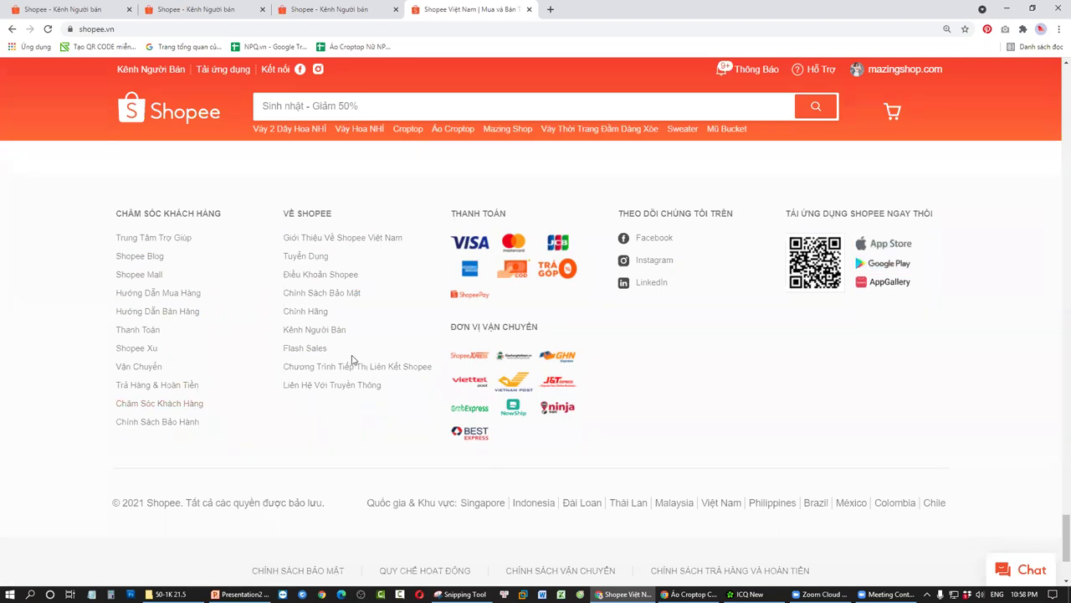
{"action": "scroll", "coordinate": [333, 373], "scroll_direction": "up", "scroll_amount": 4}
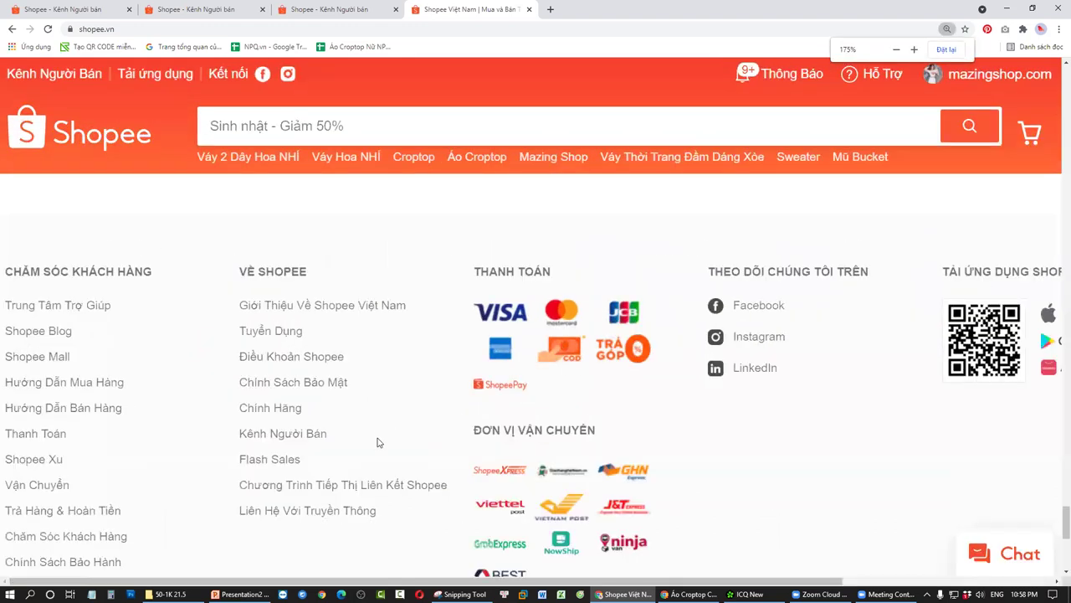
{"action": "left_click", "coordinate": [375, 488]}
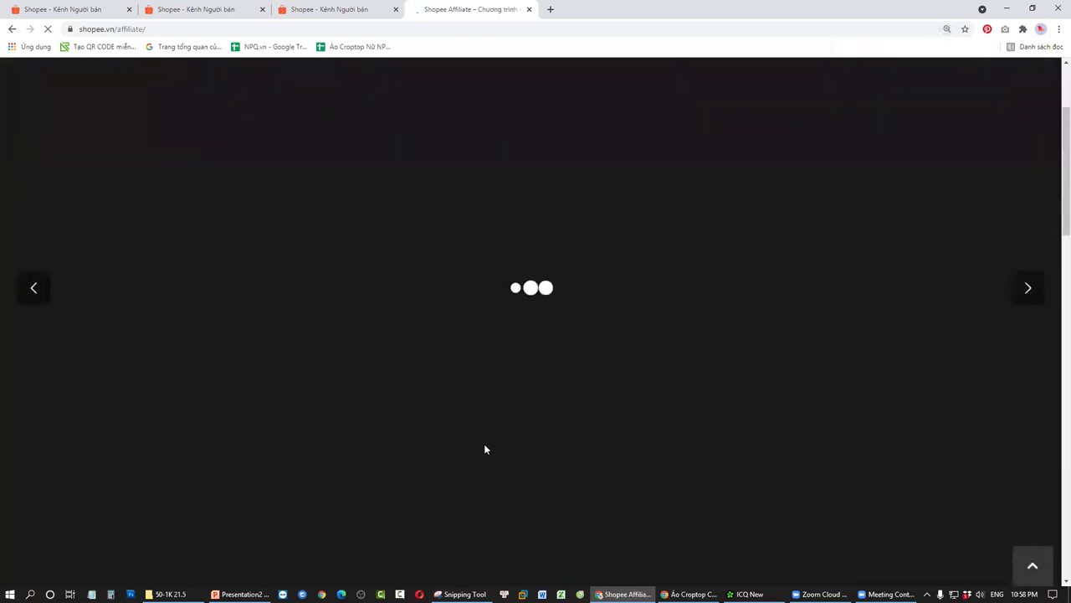
Read through the Shopee affiliate programme page, including its Đăng ký, Quảng bá and Kiếm tiền sections.
{"action": "scroll", "coordinate": [539, 403], "scroll_direction": "down", "scroll_amount": 4}
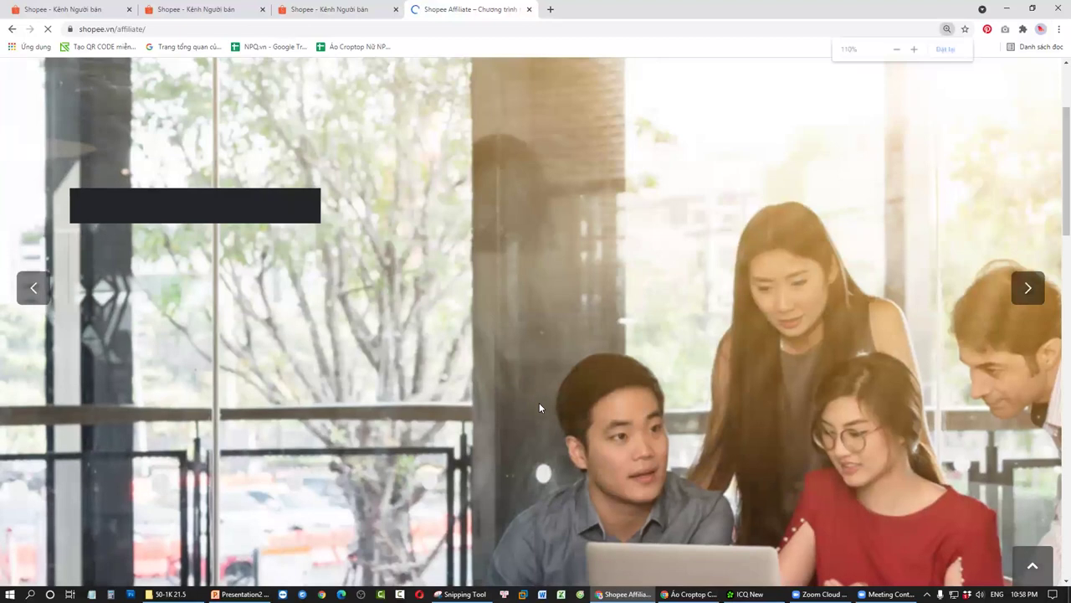
{"action": "scroll", "coordinate": [705, 435], "scroll_direction": "down", "scroll_amount": 3}
{"action": "scroll", "coordinate": [701, 440], "scroll_direction": "down", "scroll_amount": 2}
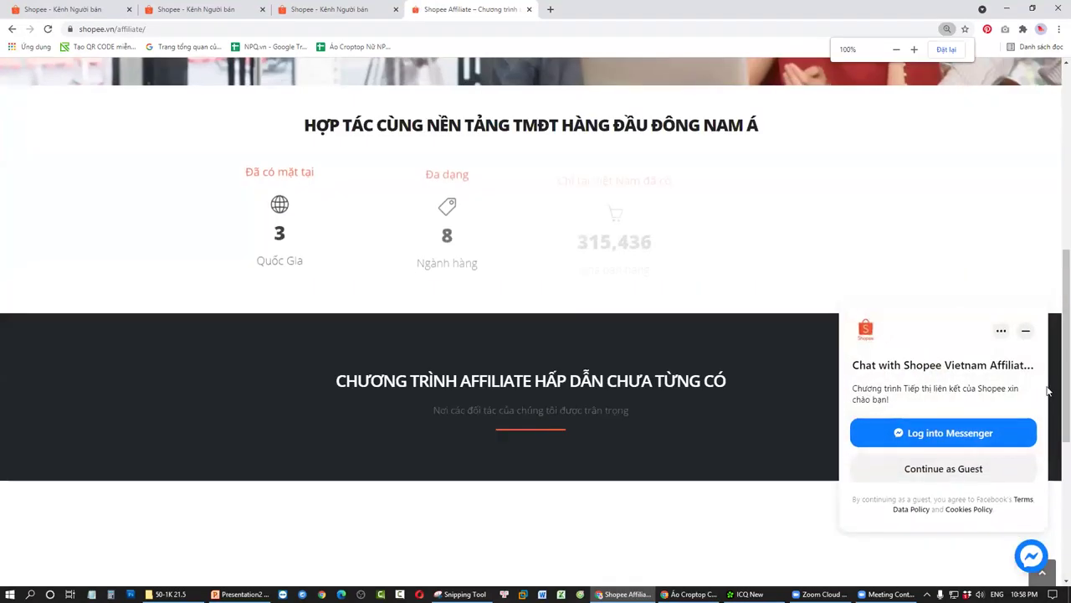
{"action": "scroll", "coordinate": [703, 343], "scroll_direction": "down", "scroll_amount": 4}
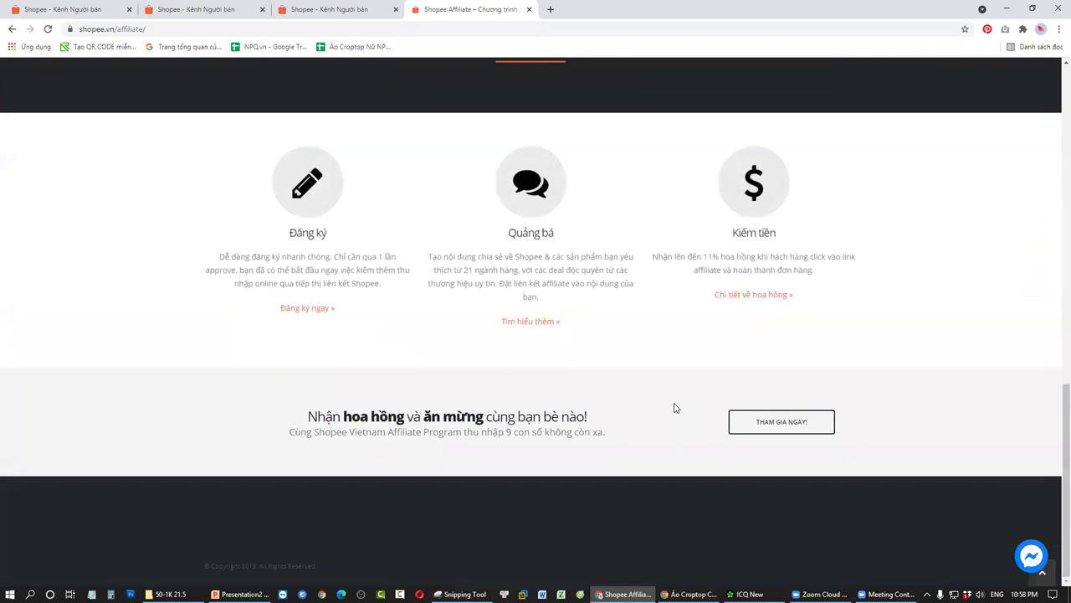
{"action": "scroll", "coordinate": [675, 408], "scroll_direction": "up", "scroll_amount": 5}
{"action": "scroll", "coordinate": [731, 414], "scroll_direction": "down", "scroll_amount": 3}
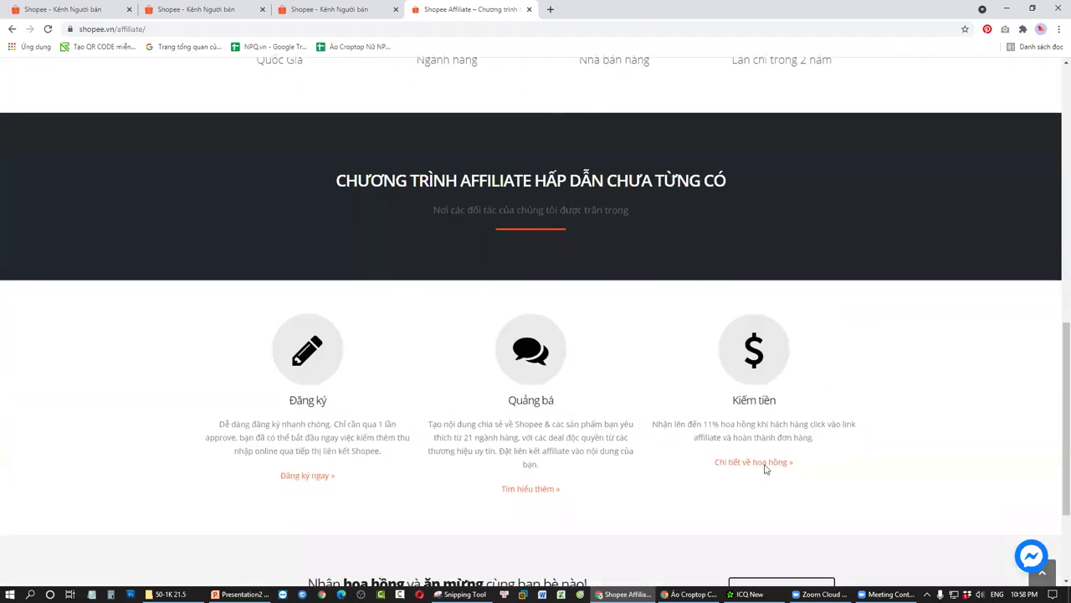
{"action": "scroll", "coordinate": [764, 470], "scroll_direction": "down", "scroll_amount": 1}
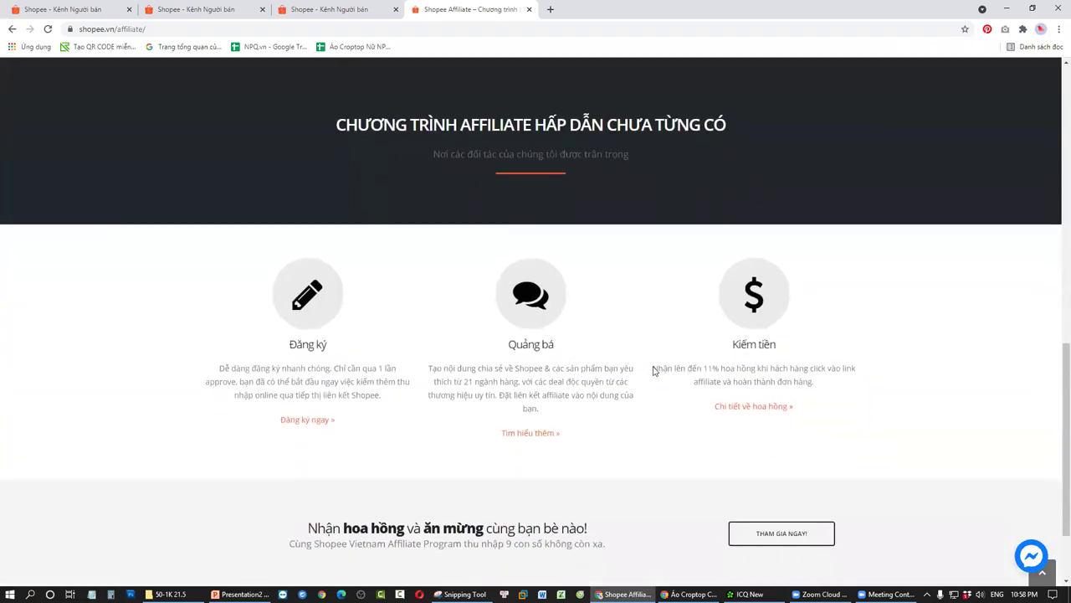
Join the affiliate programme to open the Shopee Affiliates registration form and review its Bước 1 account information fields.
{"action": "left_click", "coordinate": [791, 535]}
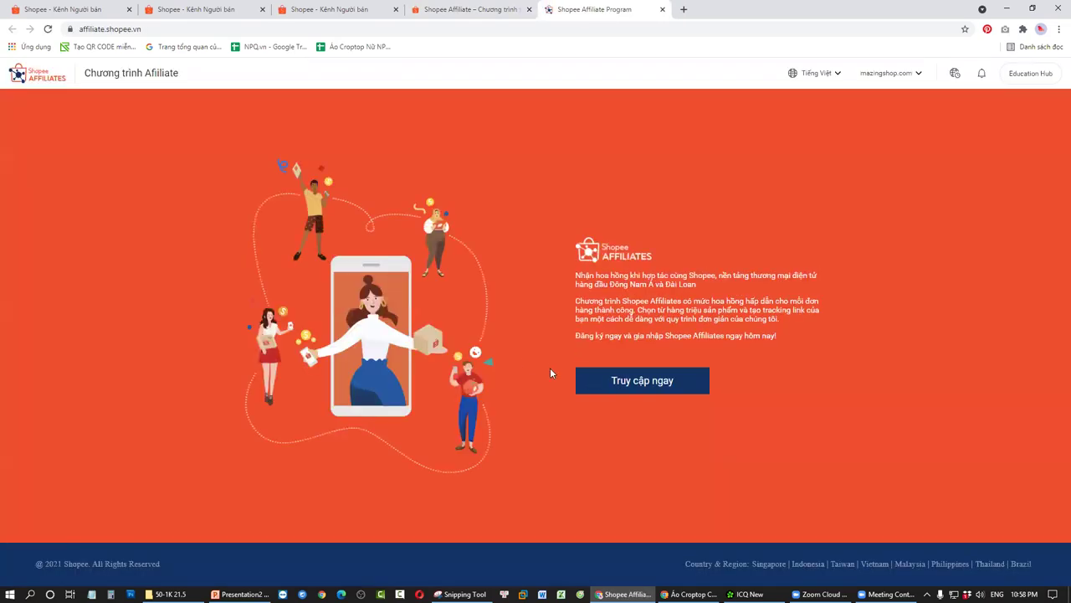
{"action": "left_click", "coordinate": [670, 381]}
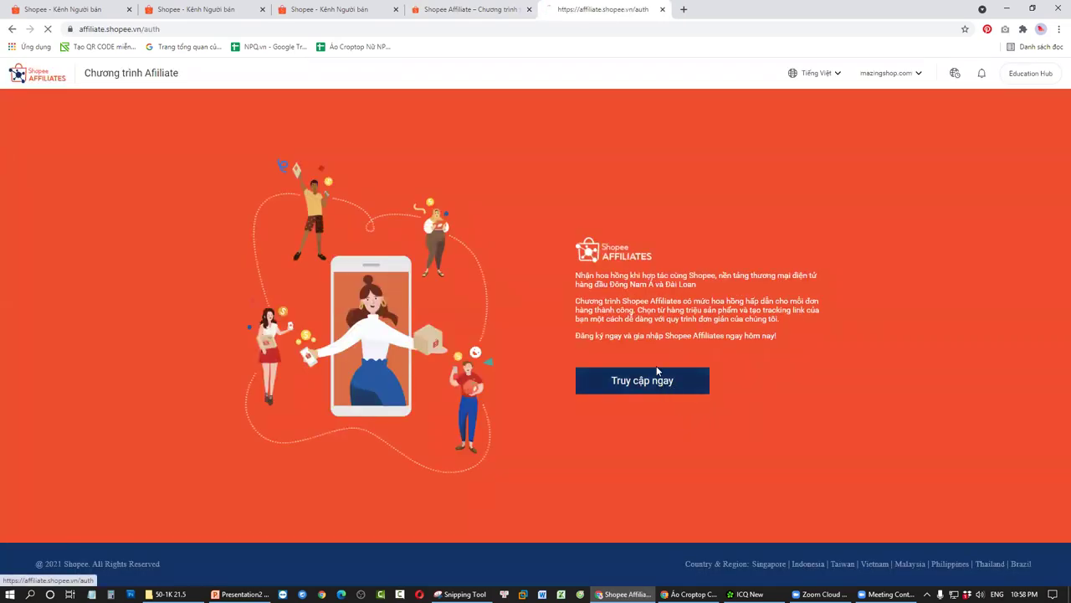
{"action": "scroll", "coordinate": [596, 348], "scroll_direction": "down", "scroll_amount": 2}
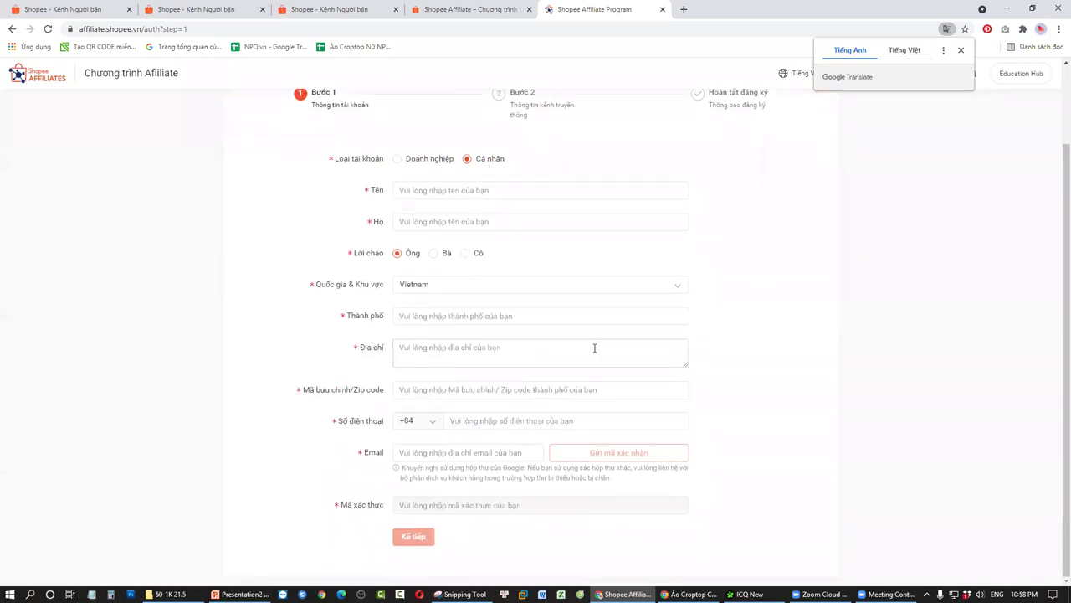
{"action": "scroll", "coordinate": [544, 351], "scroll_direction": "up", "scroll_amount": 2}
{"action": "left_click", "coordinate": [534, 225]}
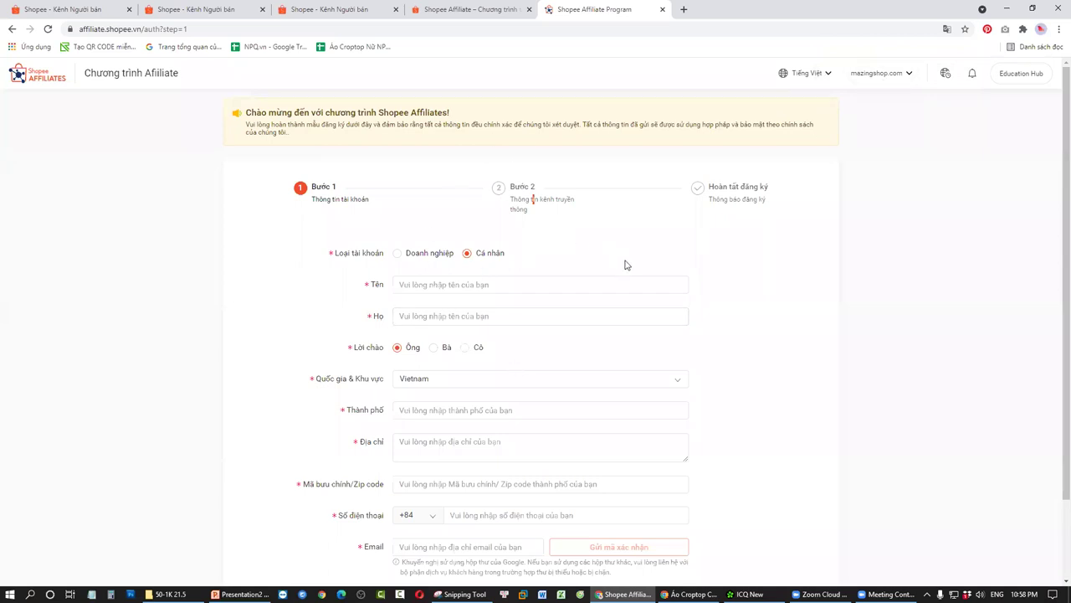
{"action": "scroll", "coordinate": [600, 163], "scroll_direction": "down", "scroll_amount": 2}
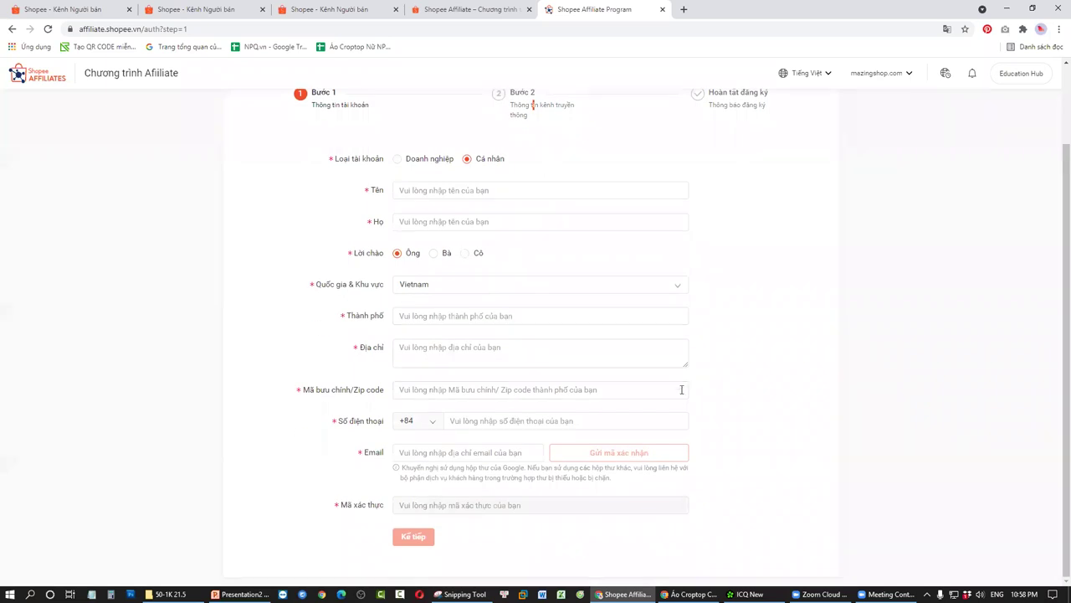
Review the affiliate programme introduction page again and return to the Shopee Affiliates registration form.
{"action": "left_click", "coordinate": [510, 14]}
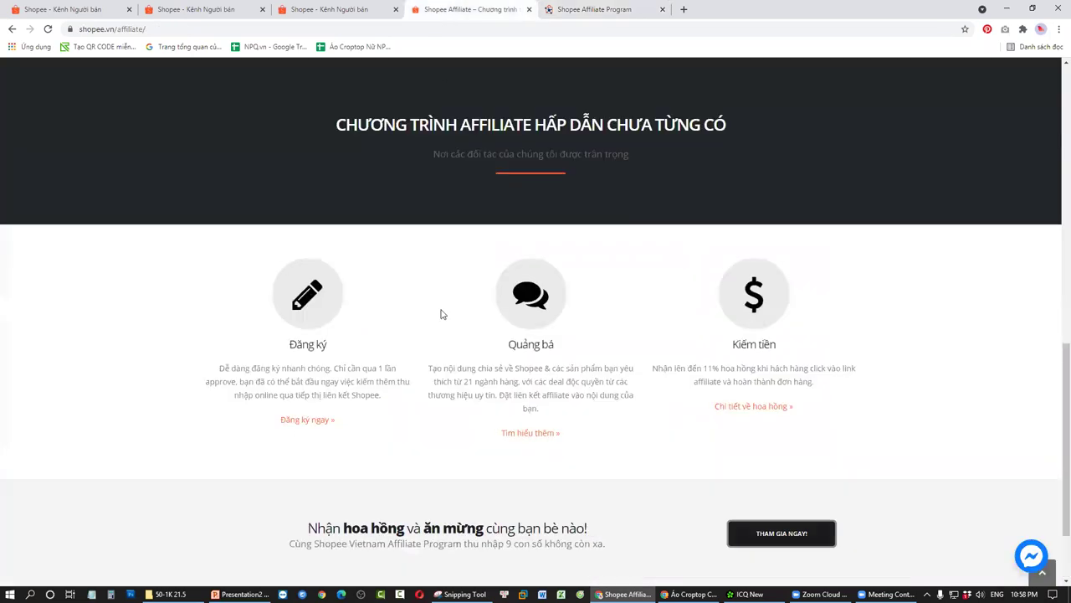
{"action": "scroll", "coordinate": [440, 313], "scroll_direction": "down", "scroll_amount": 2}
{"action": "scroll", "coordinate": [466, 494], "scroll_direction": "up", "scroll_amount": 5}
{"action": "scroll", "coordinate": [498, 309], "scroll_direction": "up", "scroll_amount": 3}
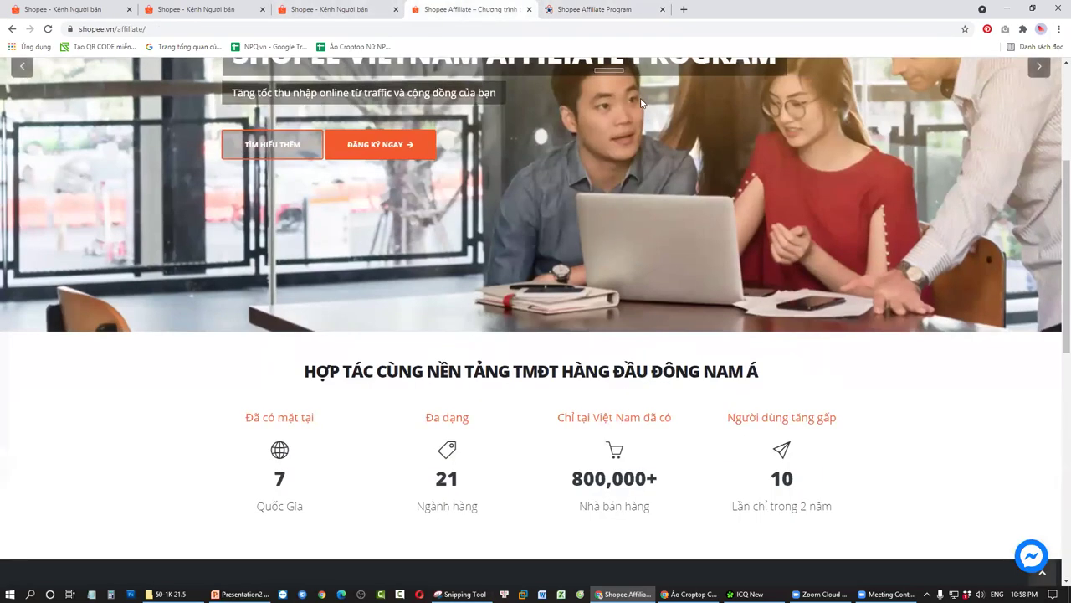
{"action": "key", "text": "ctrl+Tab"}
{"action": "scroll", "coordinate": [602, 336], "scroll_direction": "up", "scroll_amount": 2}
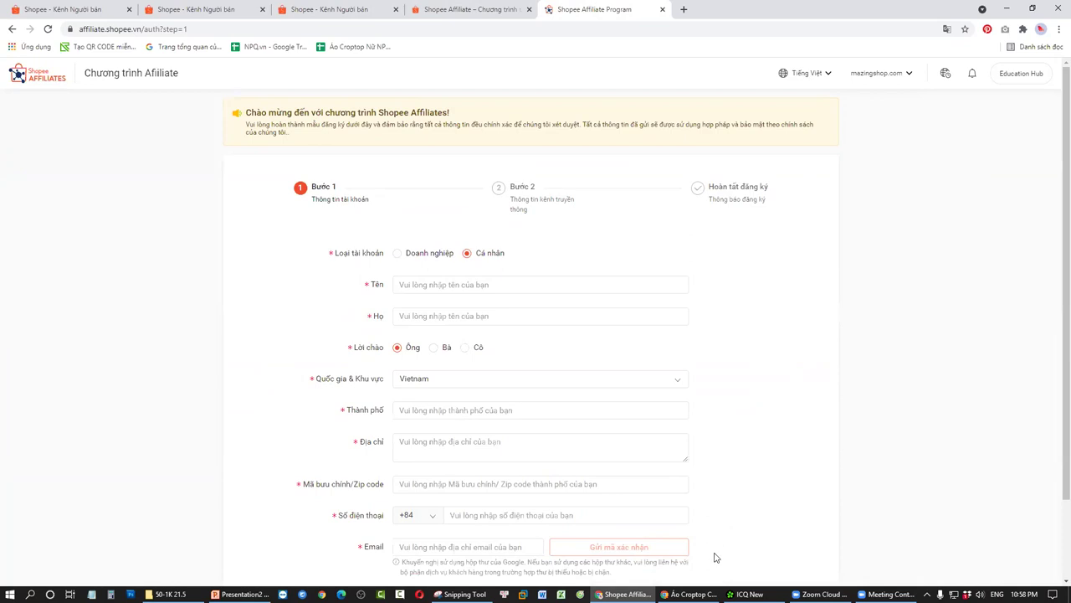
Switch to the Chrome window with the Áo Croptop Cổ Chữ U CT35 product, reload the page and copy its link.
{"action": "left_click", "coordinate": [691, 594]}
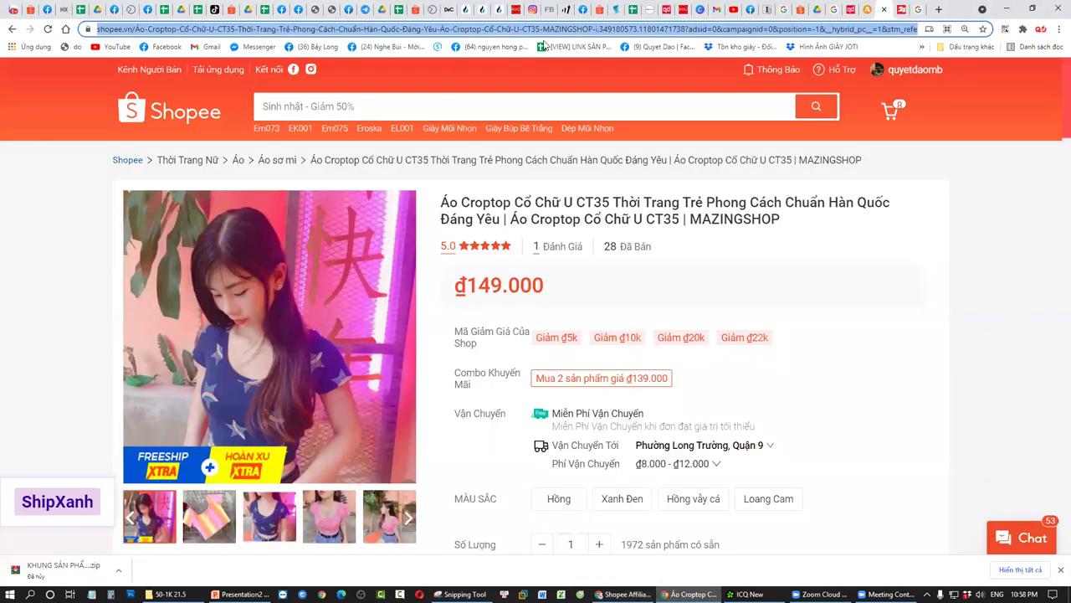
{"action": "right_click", "coordinate": [68, 241]}
{"action": "left_click", "coordinate": [104, 277]}
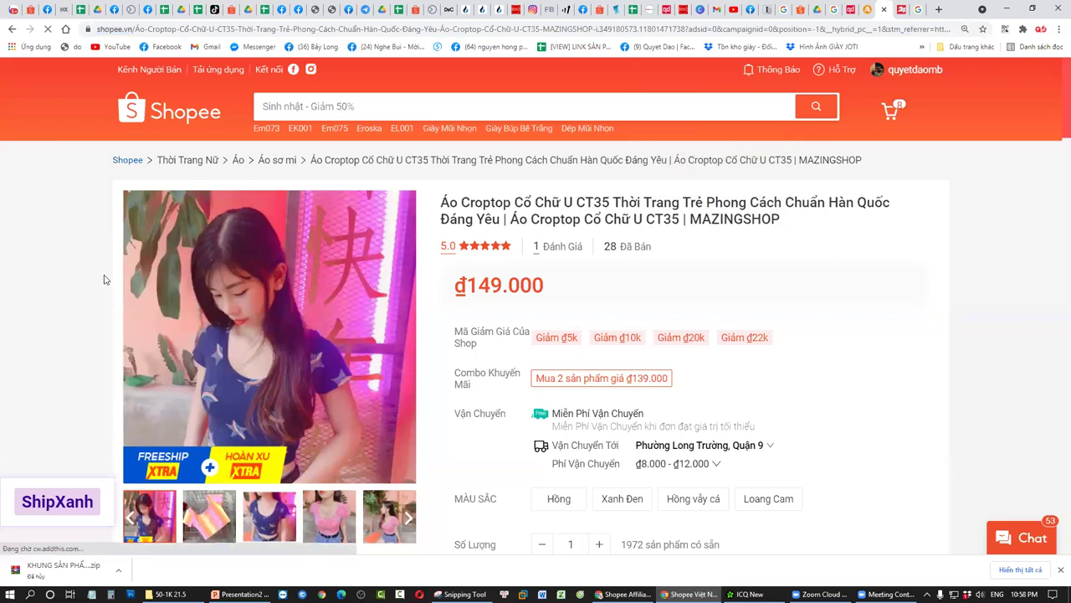
{"action": "left_click", "coordinate": [322, 29]}
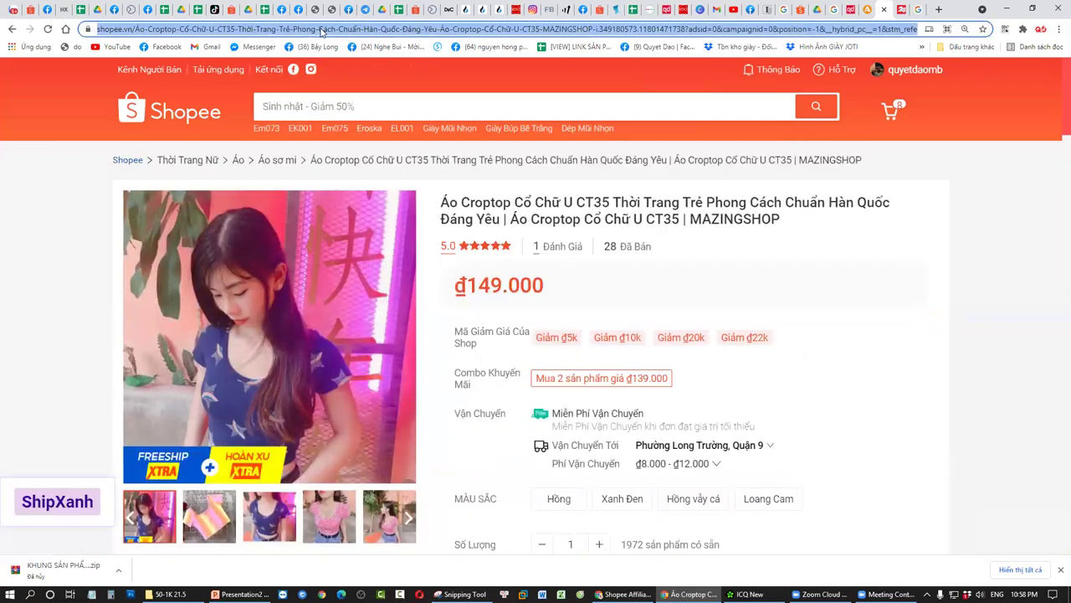
Send the copied product link to the Link Tiếp Thị affiliate link chat on Facebook.
{"action": "left_click", "coordinate": [288, 8]}
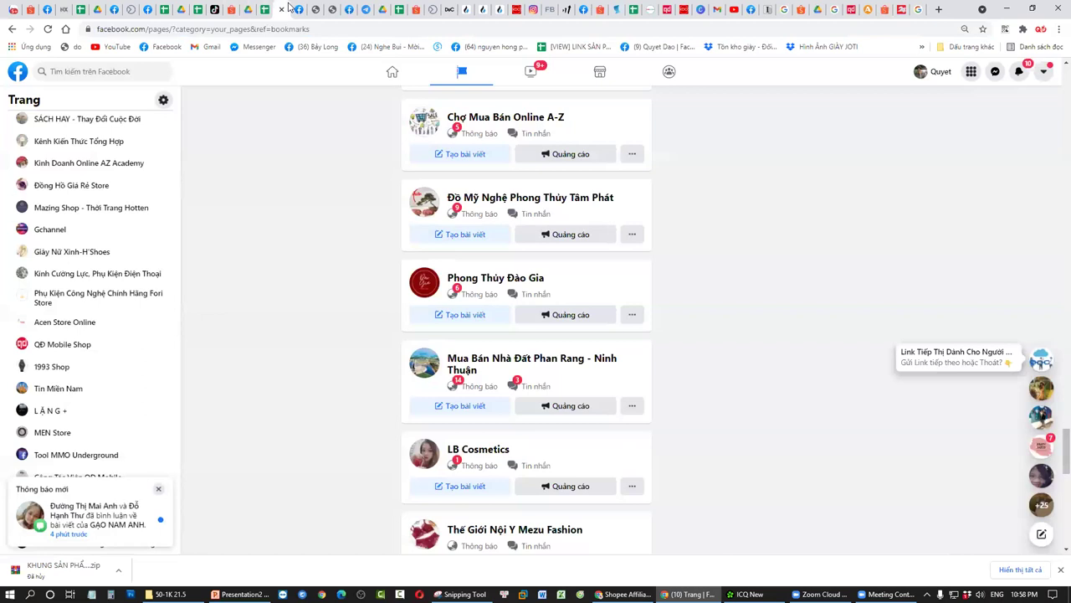
{"action": "left_click", "coordinate": [1038, 368]}
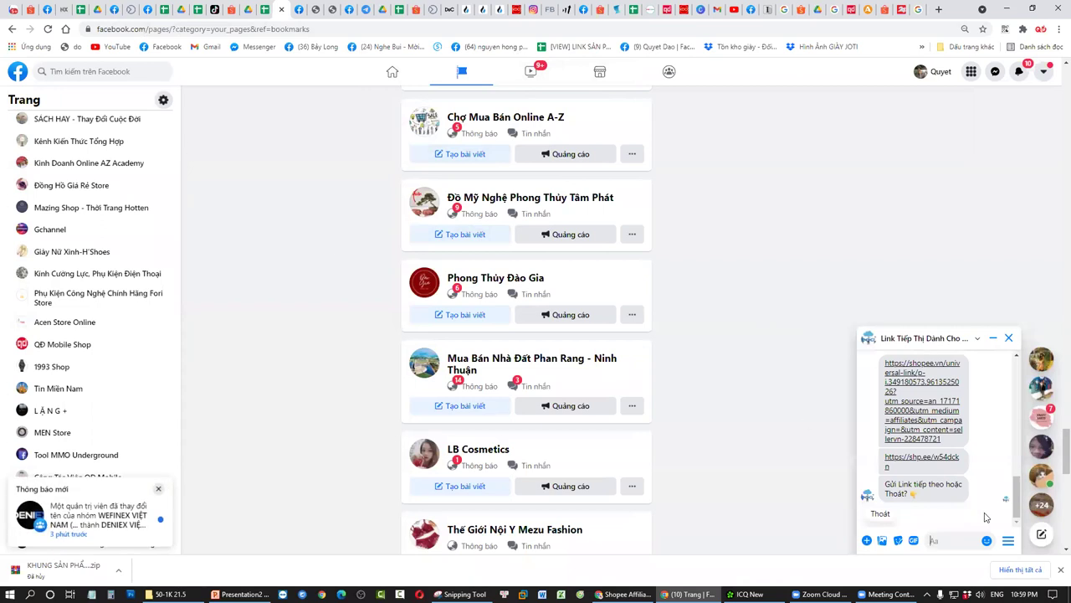
{"action": "key", "text": "ctrl+v"}
{"action": "key", "text": "Return"}
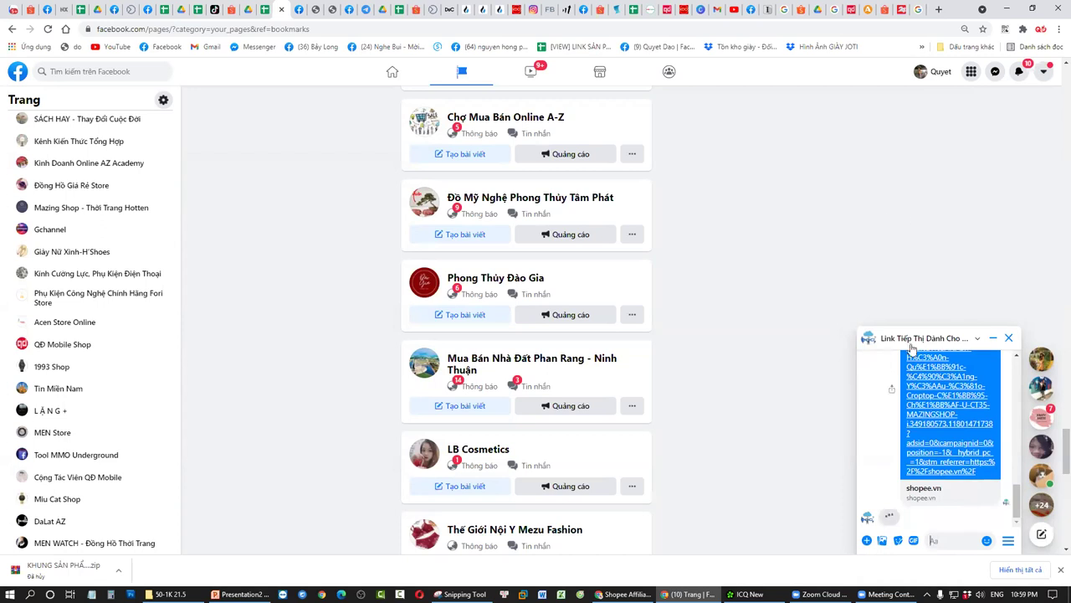
Return to the Accesstrade campaign results with the Tạo link sản phẩm form open.
{"action": "left_click", "coordinate": [861, 10]}
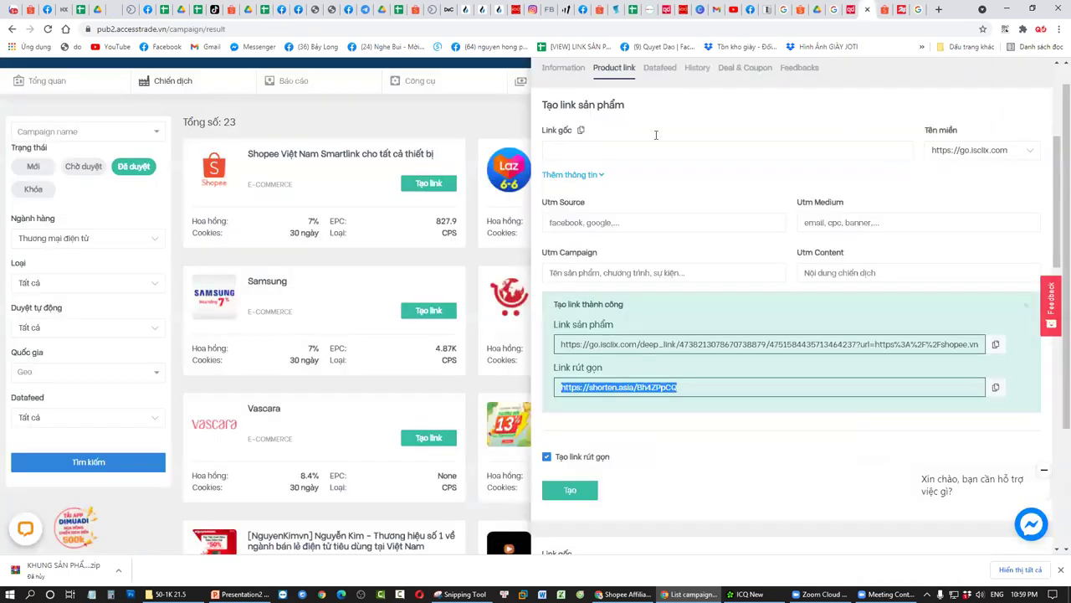
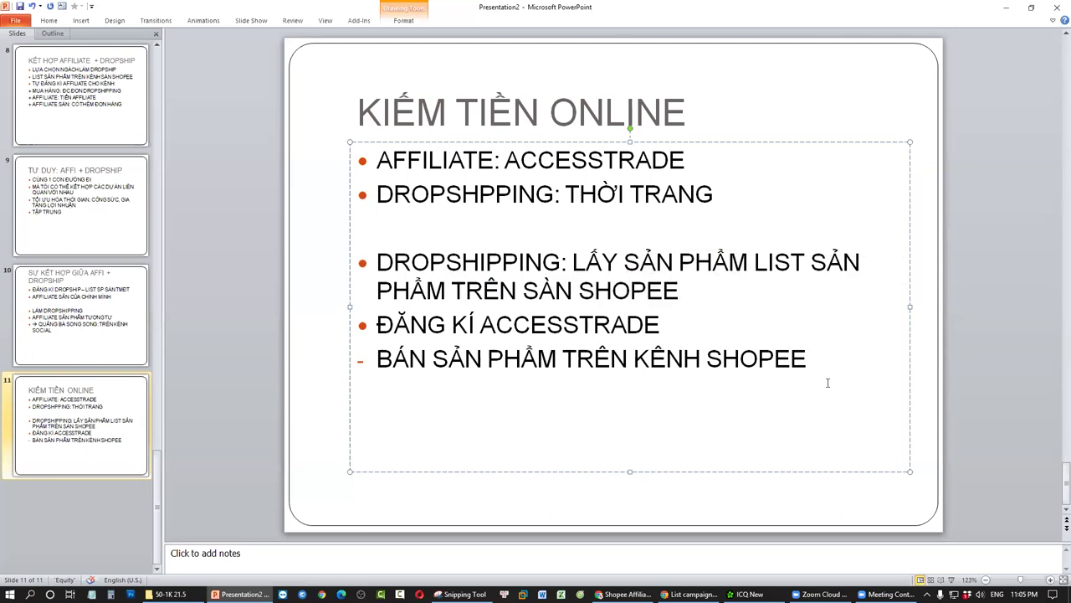
Add the line "BÁN SẢN PHẨM CỦA ĐỐI TÁC KHÁC: JUNO" below the Shopee line on the KIẾM TIỀN ONLINE slide.
{"action": "type", "text": "BÁN SẢN PHẨM CUA"}
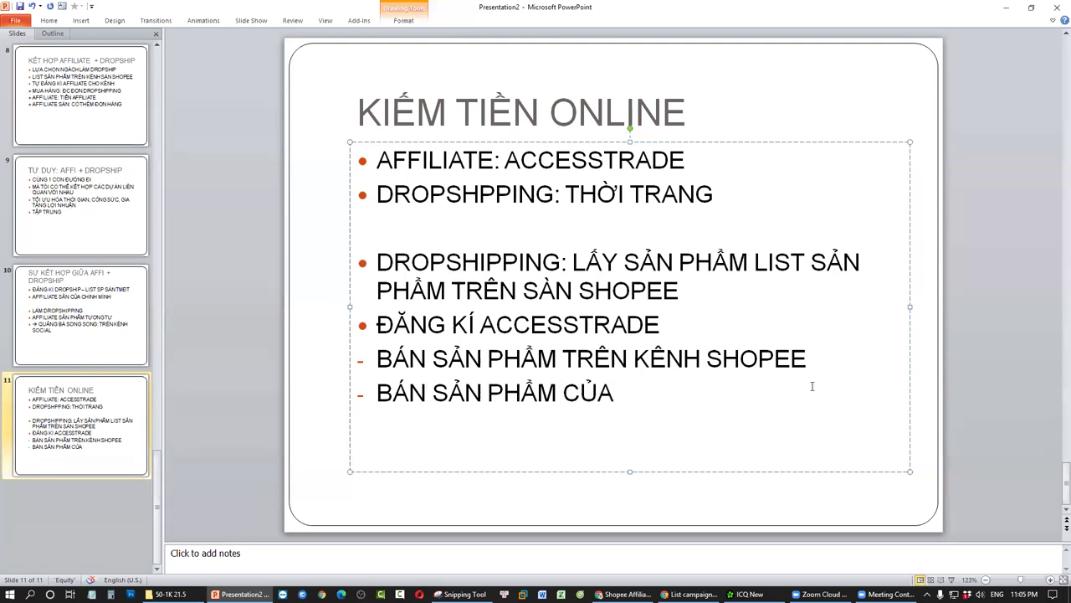
{"action": "type", "text": " ĐỐI TÁC K"}
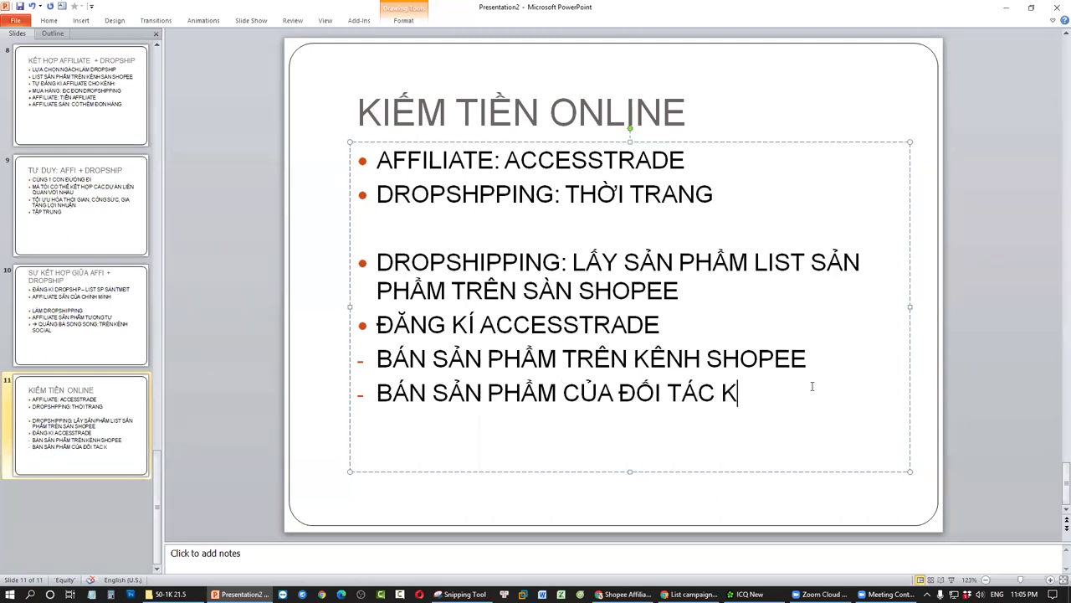
{"action": "type", "text": "HÁC: JUNU"}
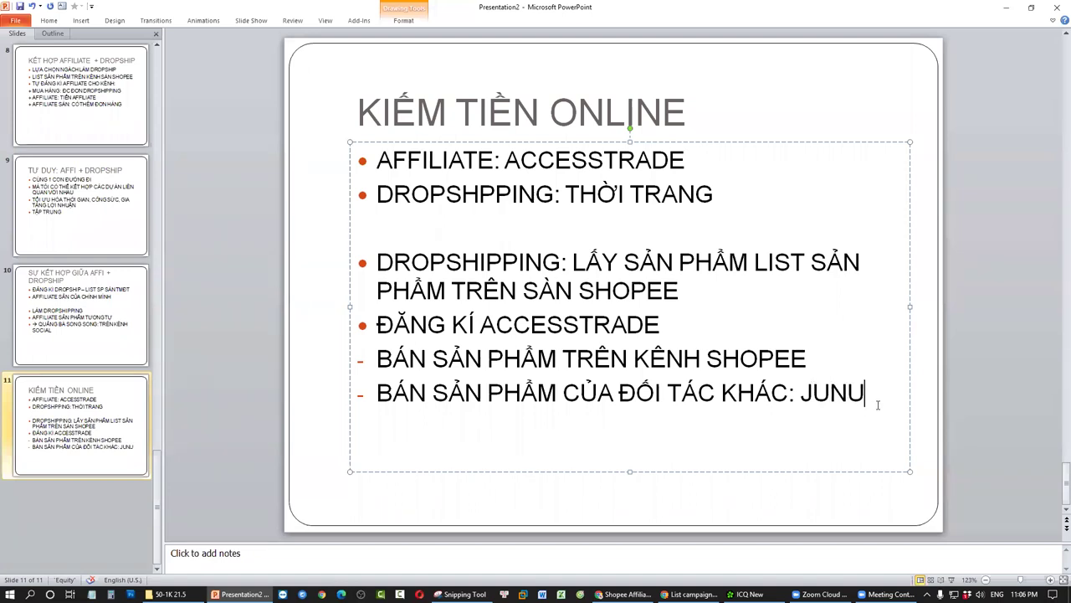
{"action": "type", "text": "O"}
{"action": "key", "text": "Return"}
Switch to Chrome and look over the Shopee Kênh Người Bán dashboard with its management menu and sales analysis.
{"action": "left_click", "coordinate": [691, 594]}
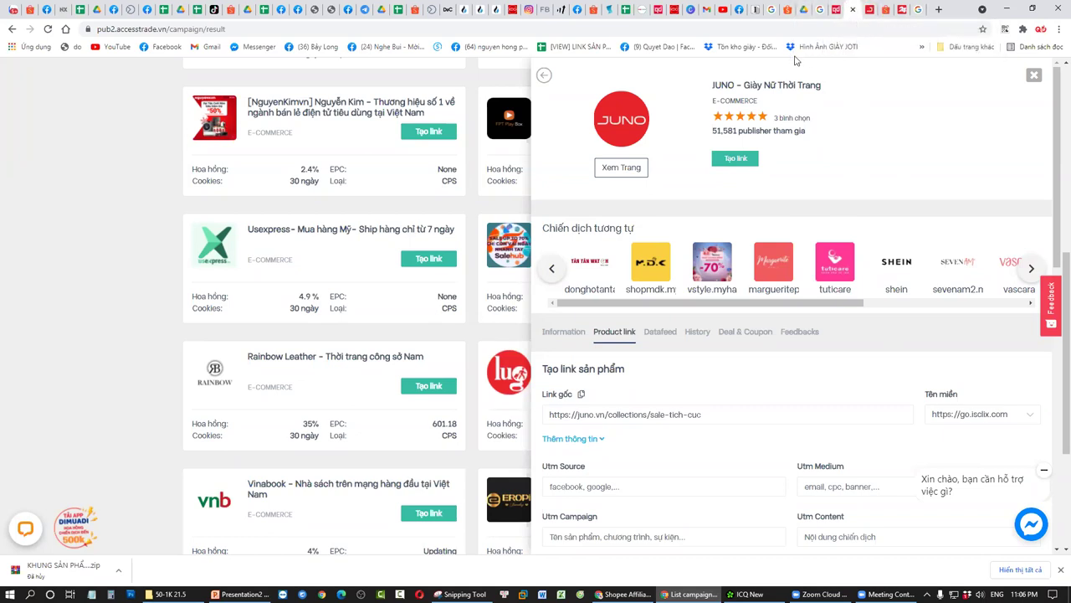
{"action": "key", "text": "alt+Tab"}
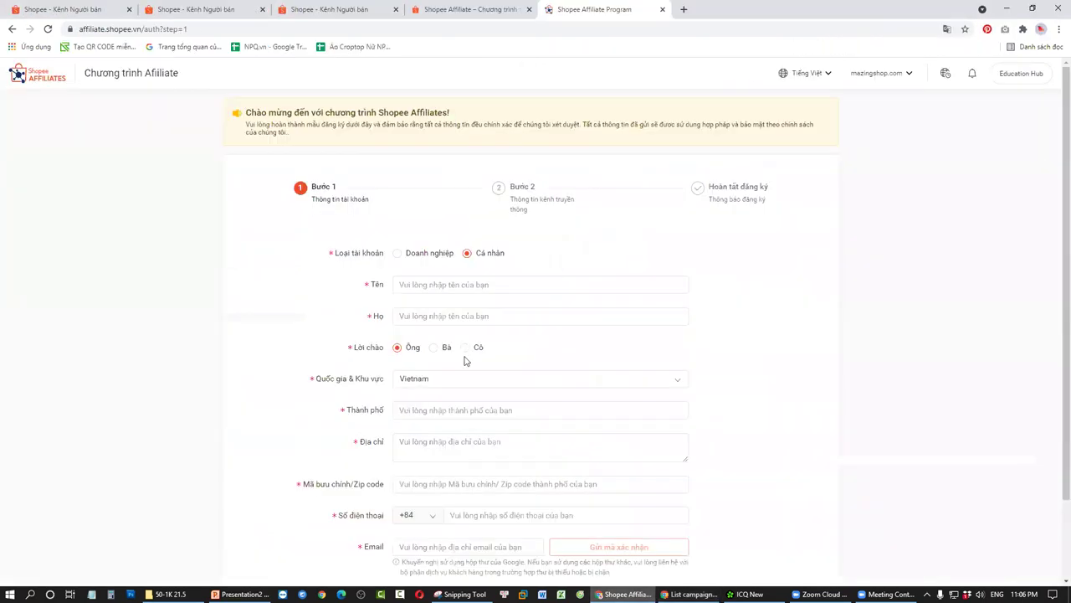
{"action": "left_click", "coordinate": [375, 8]}
{"action": "scroll", "coordinate": [578, 290], "scroll_direction": "down", "scroll_amount": 2}
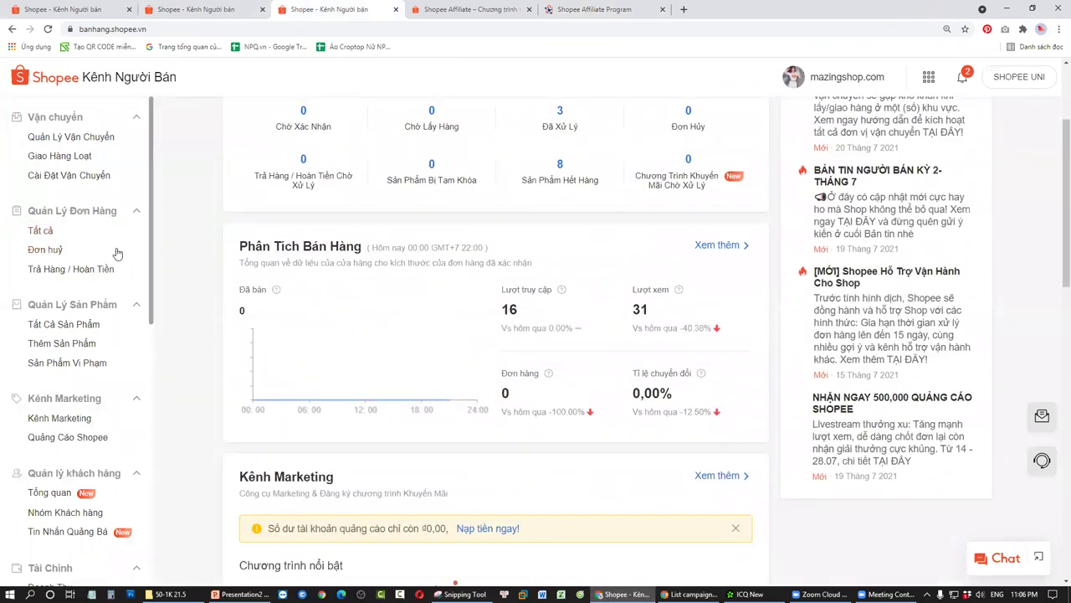
{"action": "scroll", "coordinate": [443, 354], "scroll_direction": "down", "scroll_amount": 1}
{"action": "scroll", "coordinate": [443, 354], "scroll_direction": "down", "scroll_amount": 4}
{"action": "scroll", "coordinate": [866, 307], "scroll_direction": "up", "scroll_amount": 5}
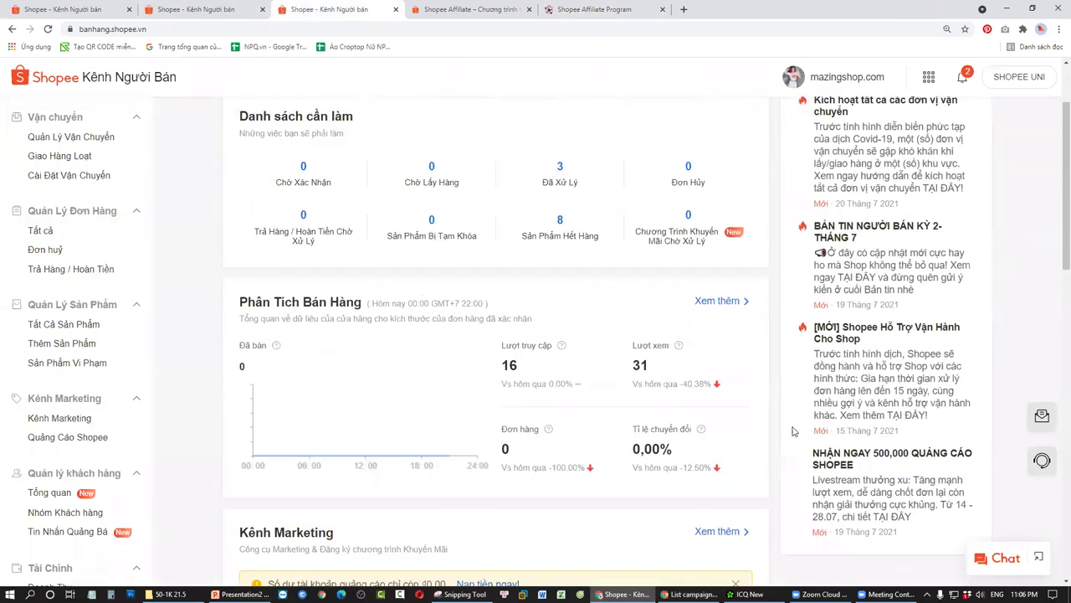
Open the Giày Cao Gót Dây Quai Hậu product on the JUNO store from the Accesstrade Chrome window and copy its link.
{"action": "left_click", "coordinate": [688, 594]}
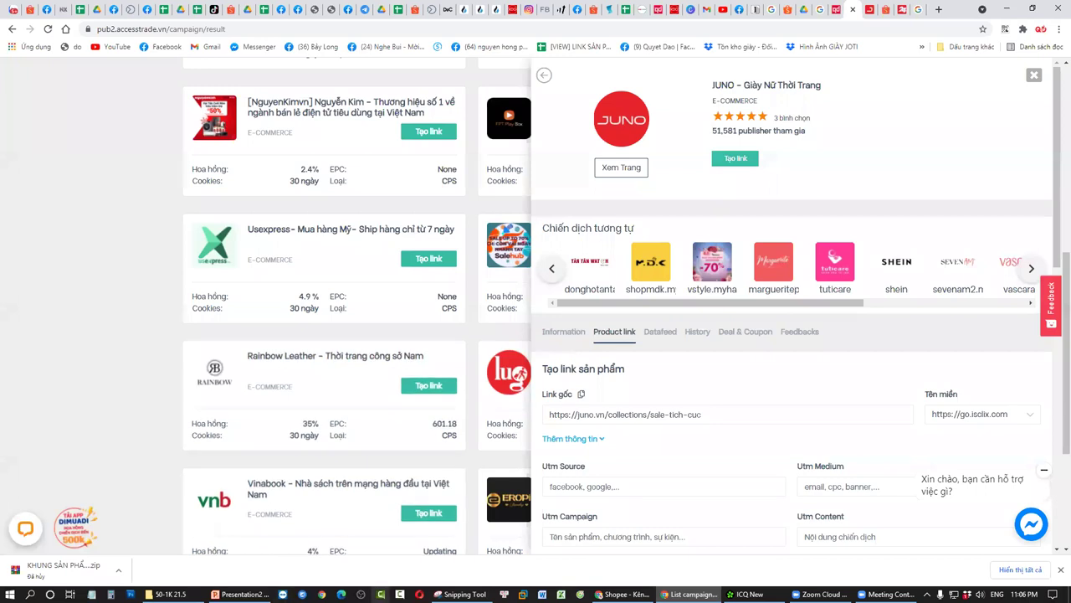
{"action": "key", "text": "ctrl+shift+t"}
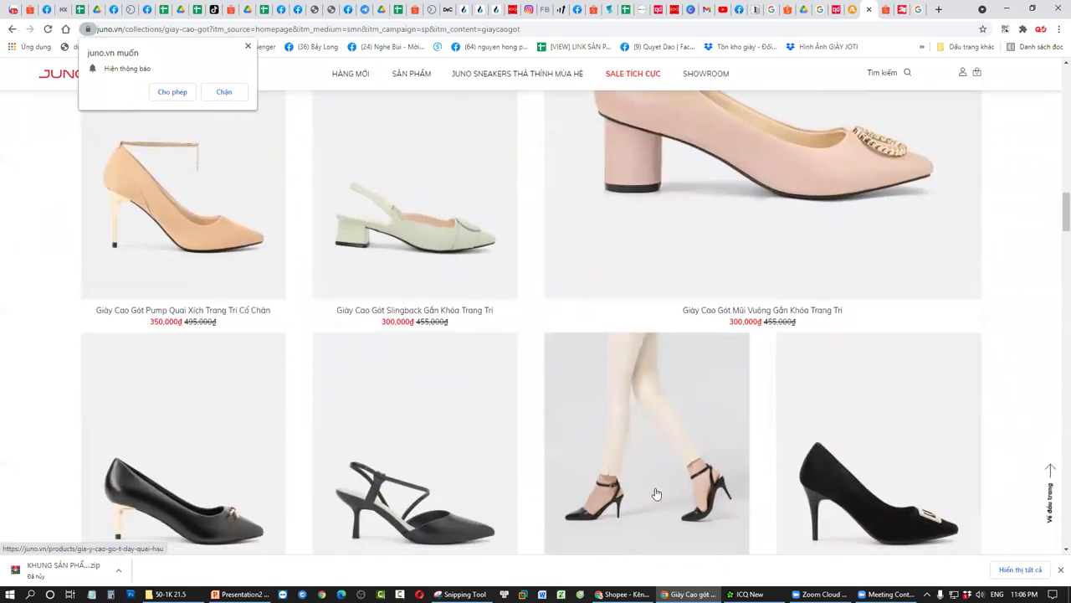
{"action": "left_click", "coordinate": [671, 425]}
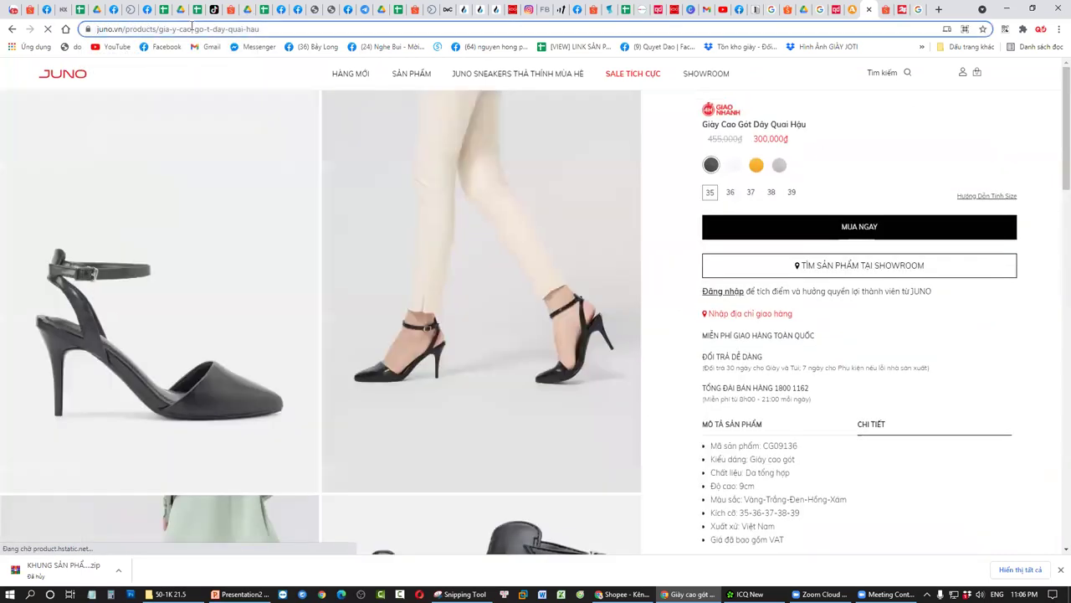
{"action": "left_click", "coordinate": [189, 28]}
{"action": "key", "text": "ctrl+c"}
{"action": "left_click", "coordinate": [510, 333]}
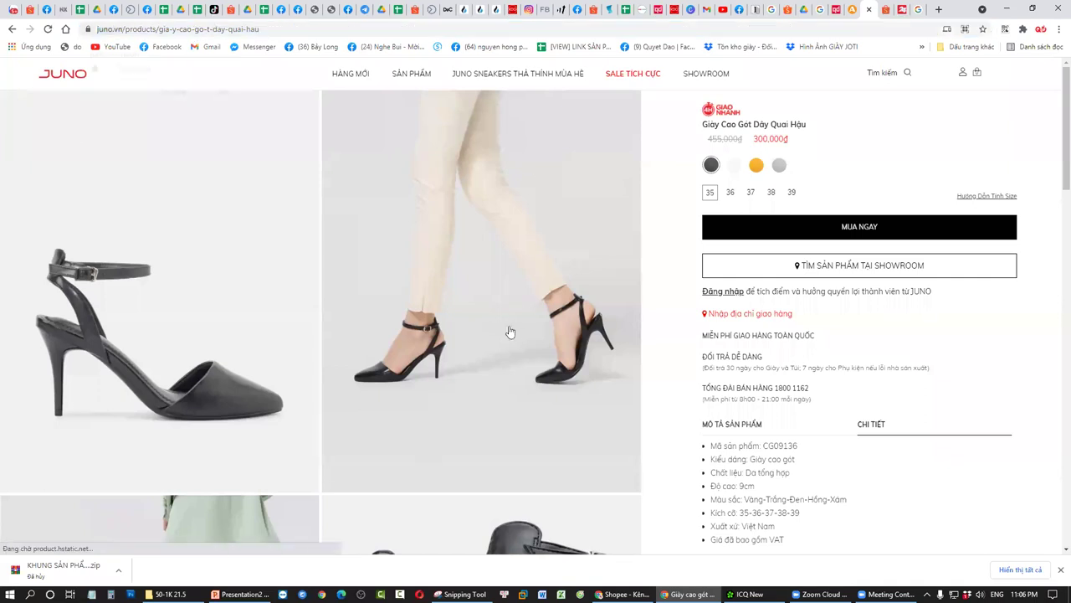
{"action": "left_click", "coordinate": [177, 93]}
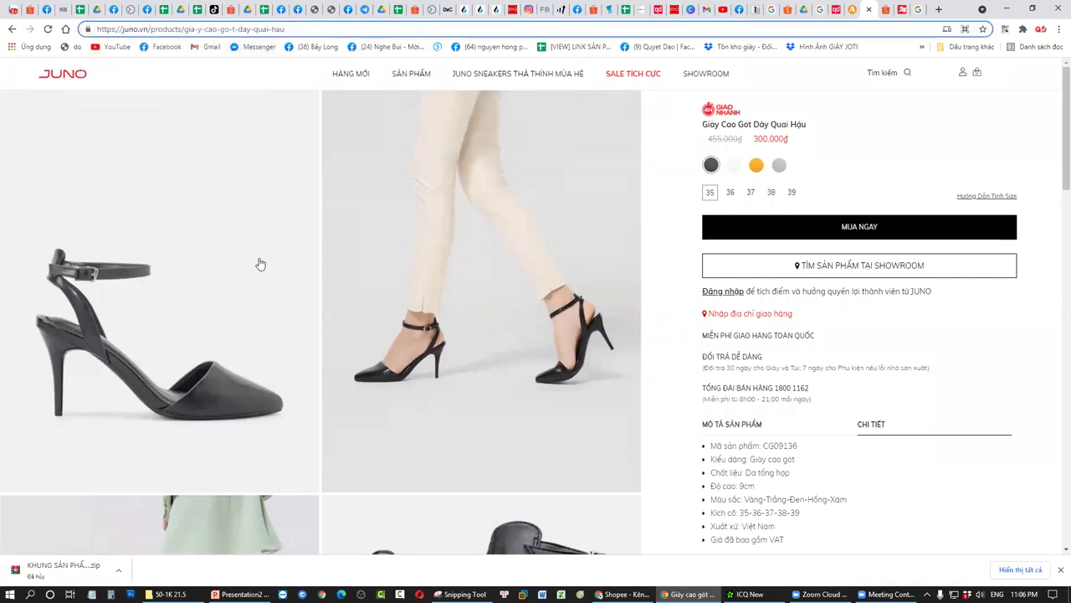
{"action": "key", "text": "Return"}
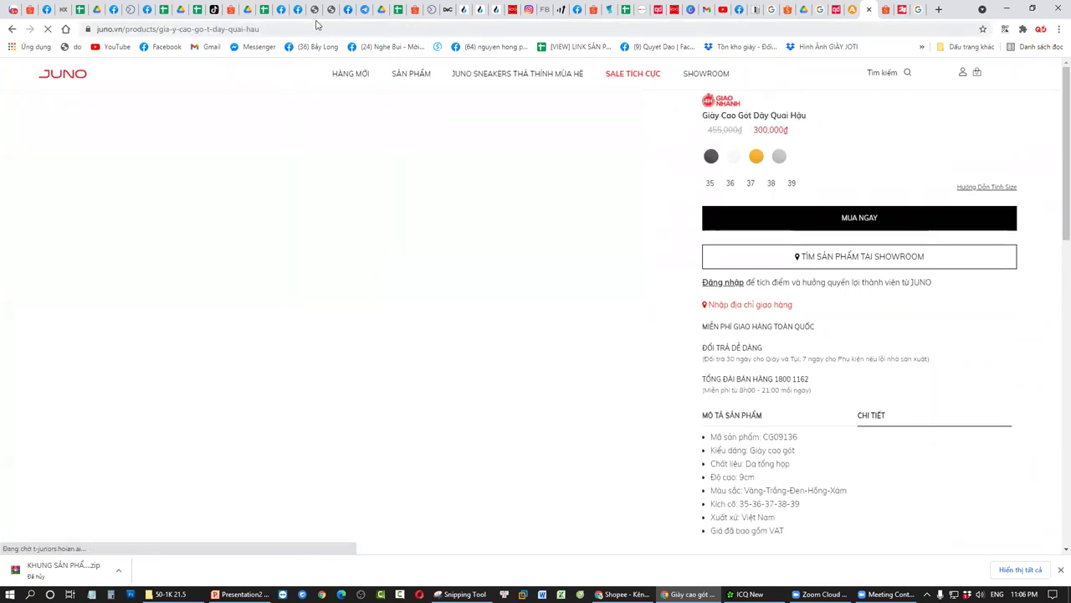
{"action": "left_click", "coordinate": [317, 27]}
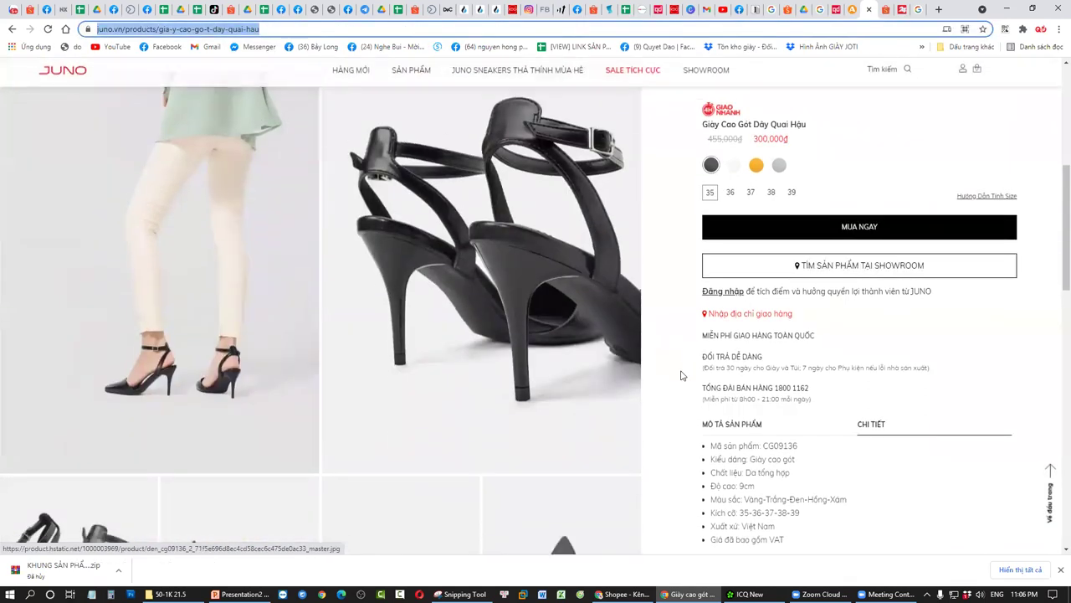
{"action": "scroll", "coordinate": [680, 376], "scroll_direction": "down", "scroll_amount": 4}
Generate a shortened affiliate link for the copied shoe product in Accesstrade's JUNO campaign and copy the short link.
{"action": "key", "text": "ctrl+shift+Tab"}
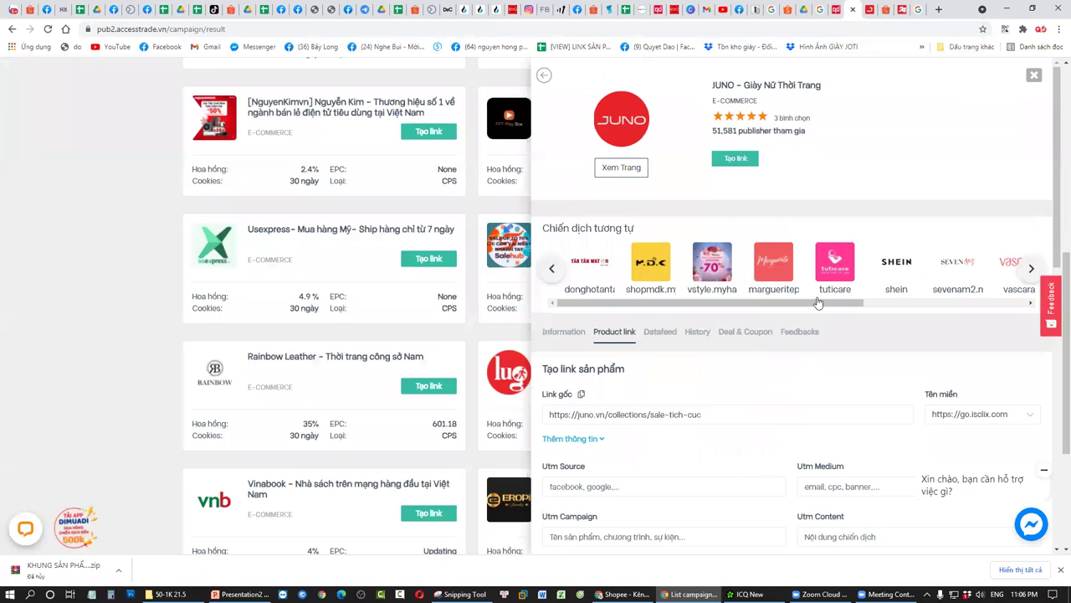
{"action": "scroll", "coordinate": [668, 345], "scroll_direction": "down", "scroll_amount": 2}
{"action": "triple_click", "coordinate": [687, 301]}
{"action": "key", "text": "ctrl+v"}
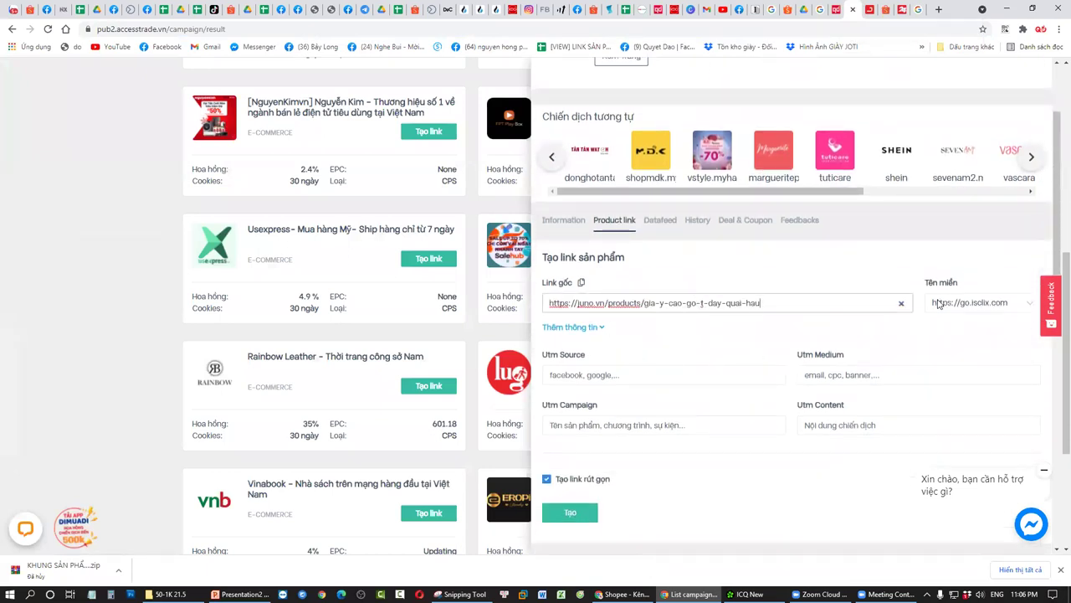
{"action": "left_click", "coordinate": [570, 512]}
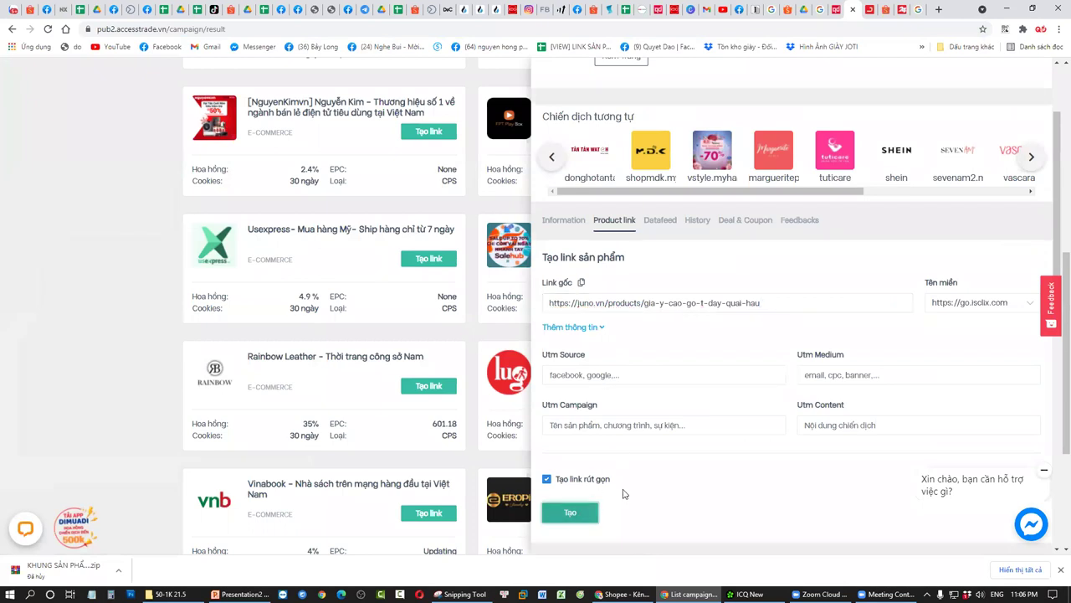
{"action": "scroll", "coordinate": [737, 444], "scroll_direction": "down", "scroll_amount": 1}
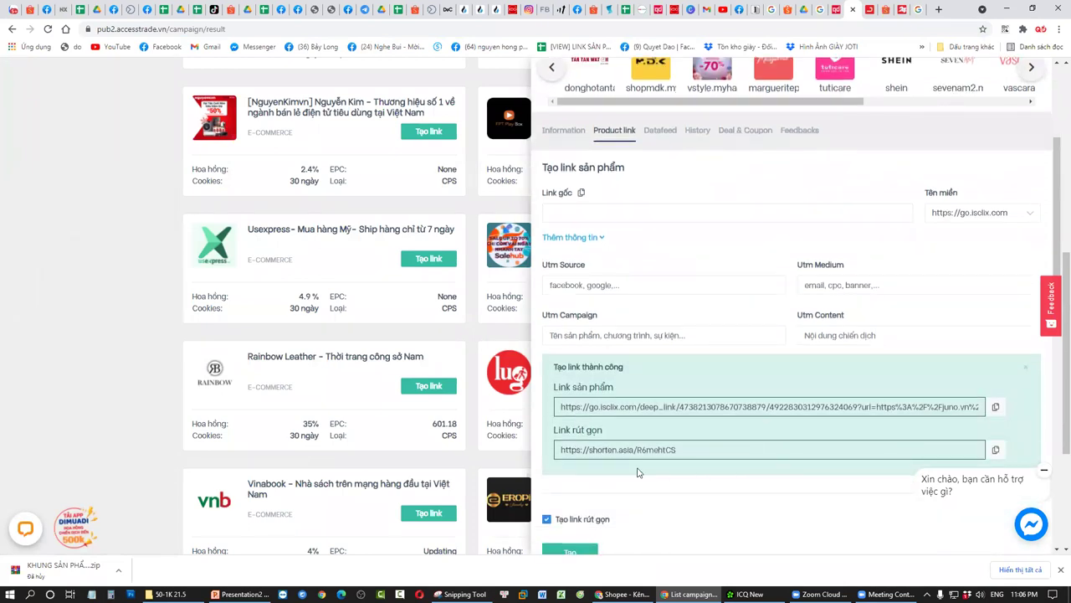
{"action": "triple_click", "coordinate": [608, 455]}
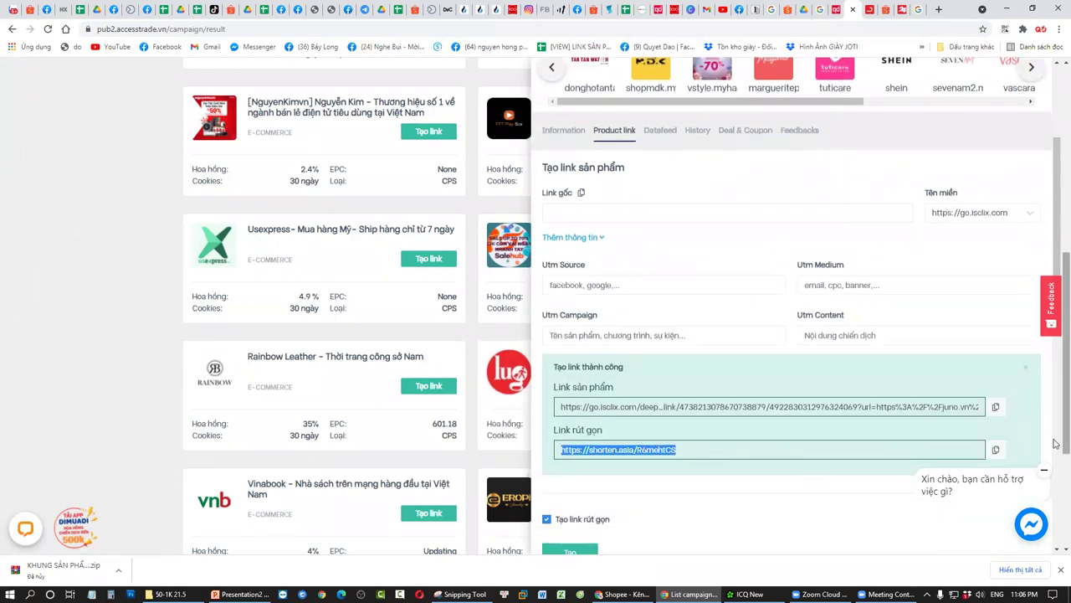
{"action": "left_click", "coordinate": [995, 450]}
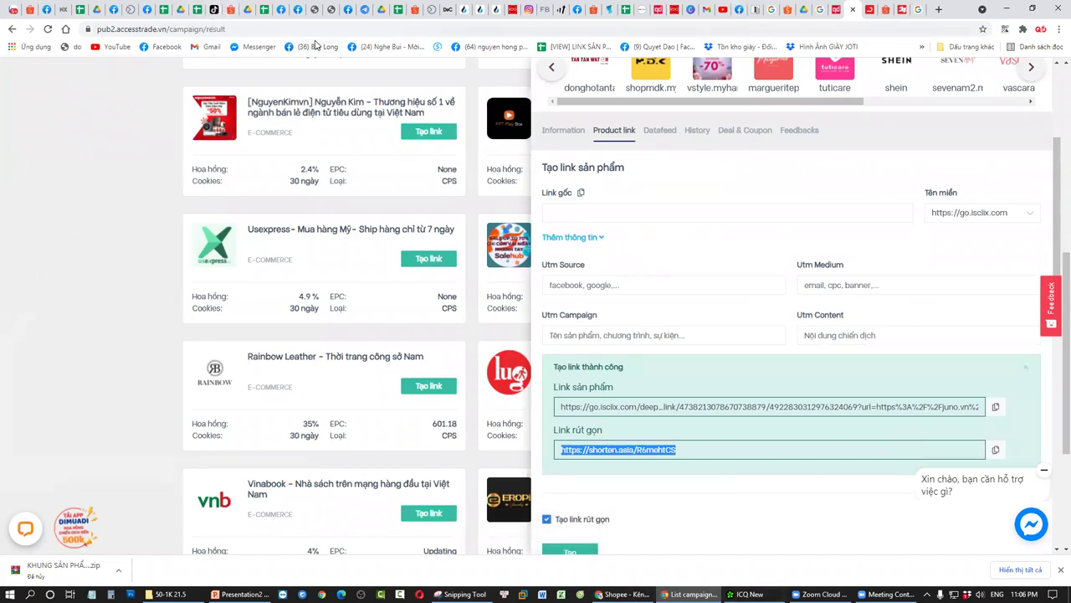
Open the Shop Mẹ và Bé Babies page from the list of managed Facebook pages and minimise the affiliate link chat.
{"action": "left_click", "coordinate": [276, 10]}
{"action": "scroll", "coordinate": [117, 184], "scroll_direction": "down", "scroll_amount": 9}
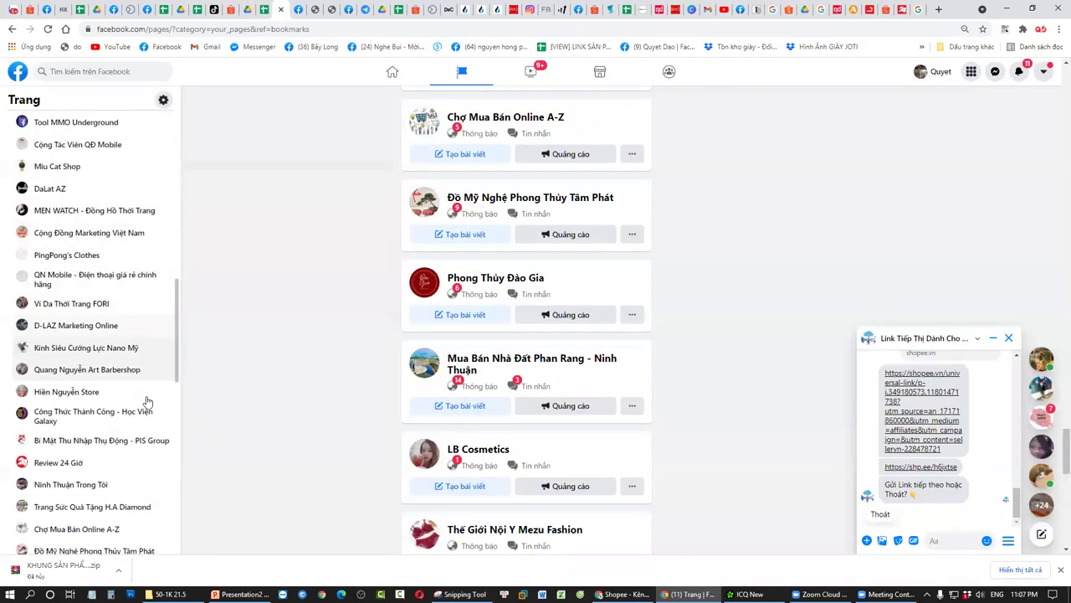
{"action": "scroll", "coordinate": [134, 435], "scroll_direction": "down", "scroll_amount": 4}
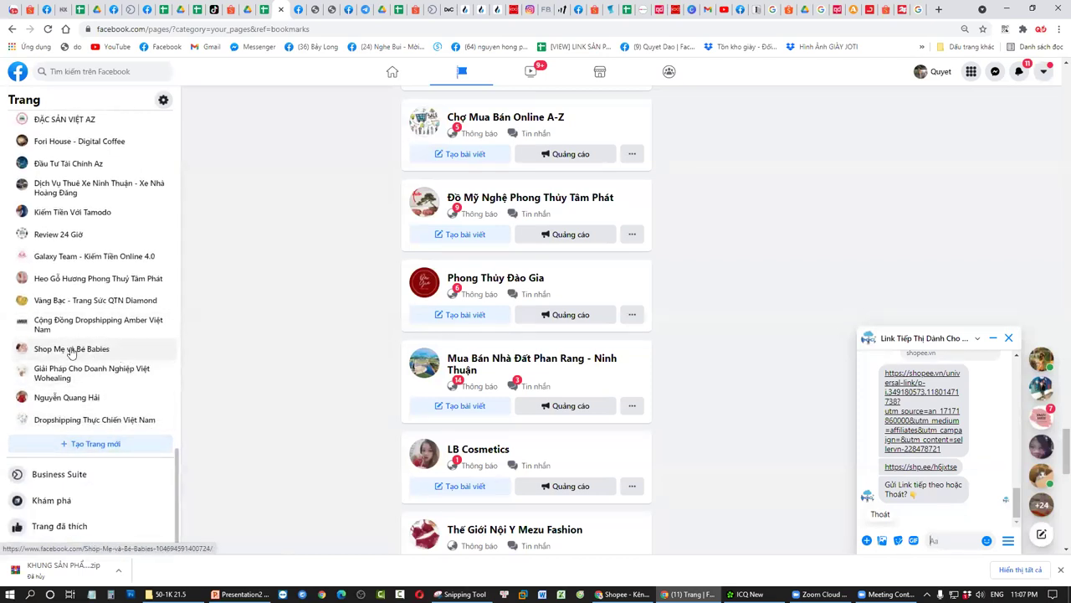
{"action": "left_click", "coordinate": [74, 350]}
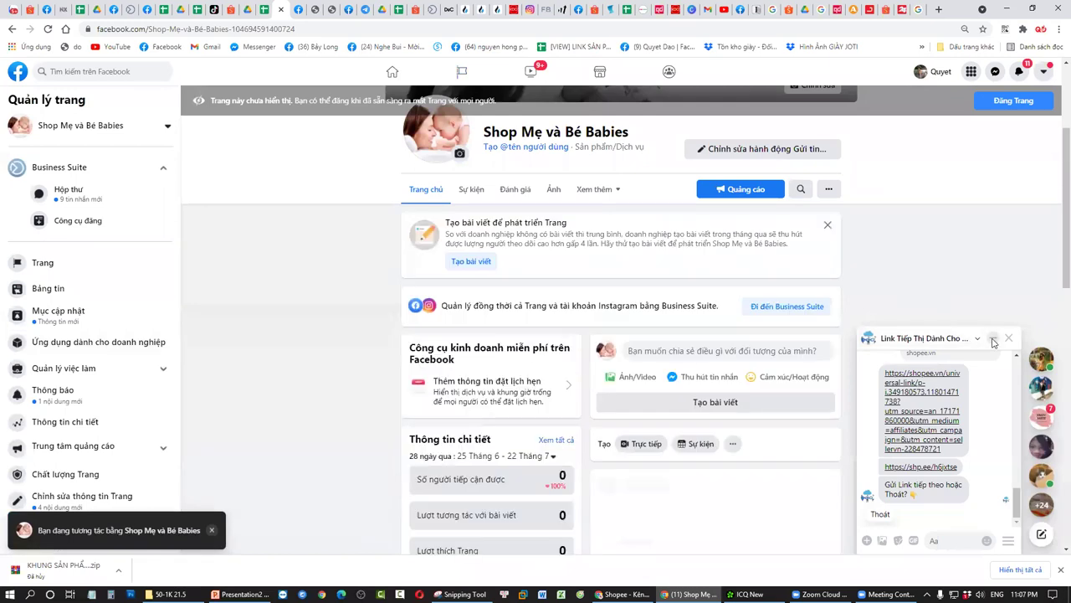
{"action": "scroll", "coordinate": [727, 231], "scroll_direction": "down", "scroll_amount": 2}
{"action": "scroll", "coordinate": [693, 284], "scroll_direction": "up", "scroll_amount": 1}
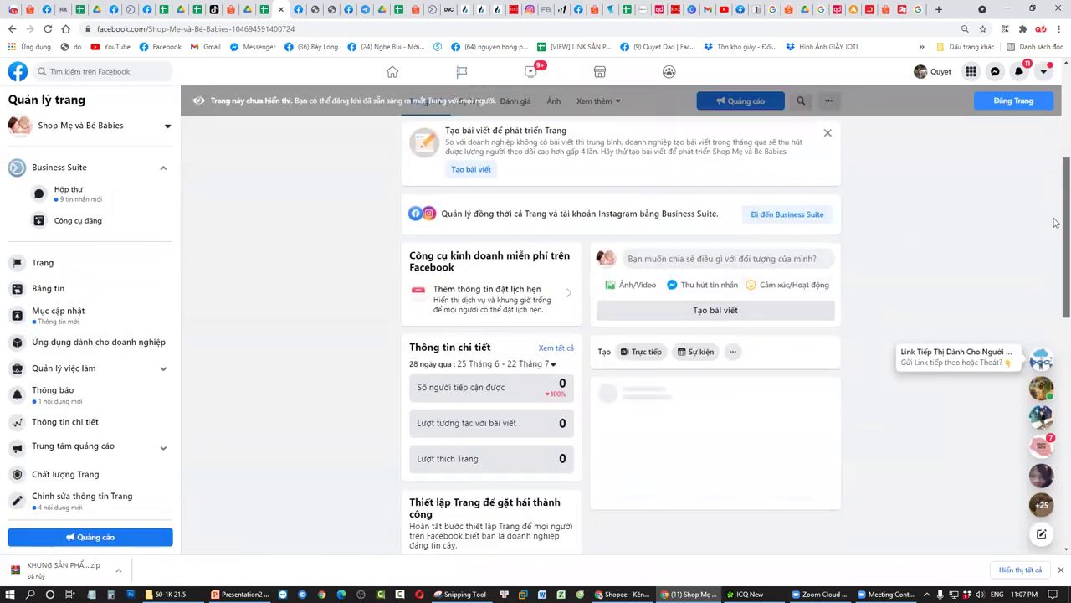
{"action": "scroll", "coordinate": [755, 275], "scroll_direction": "down", "scroll_amount": 2}
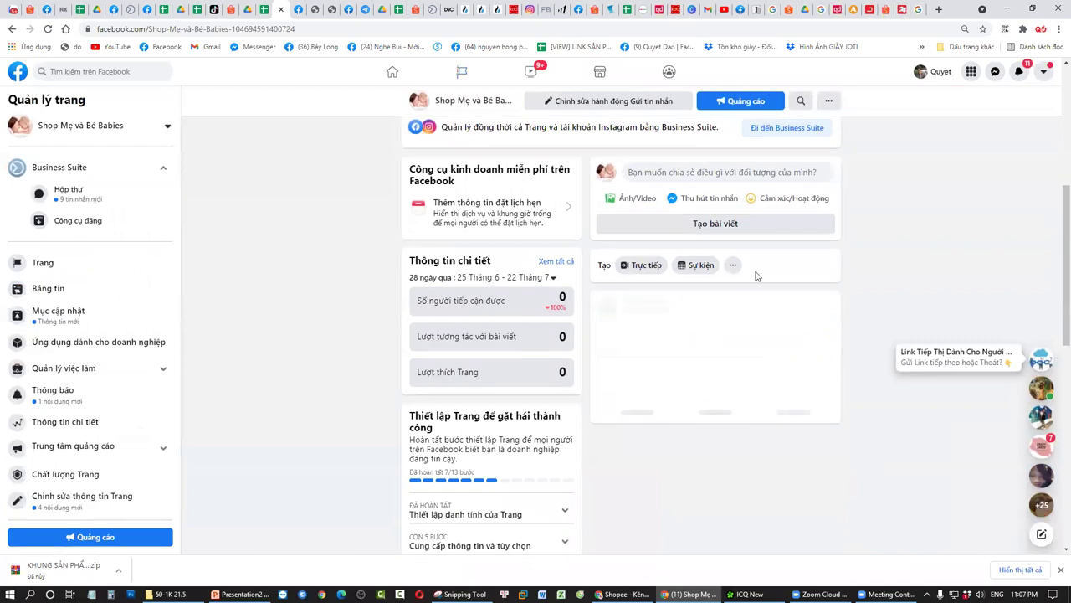
{"action": "left_click", "coordinate": [696, 174]}
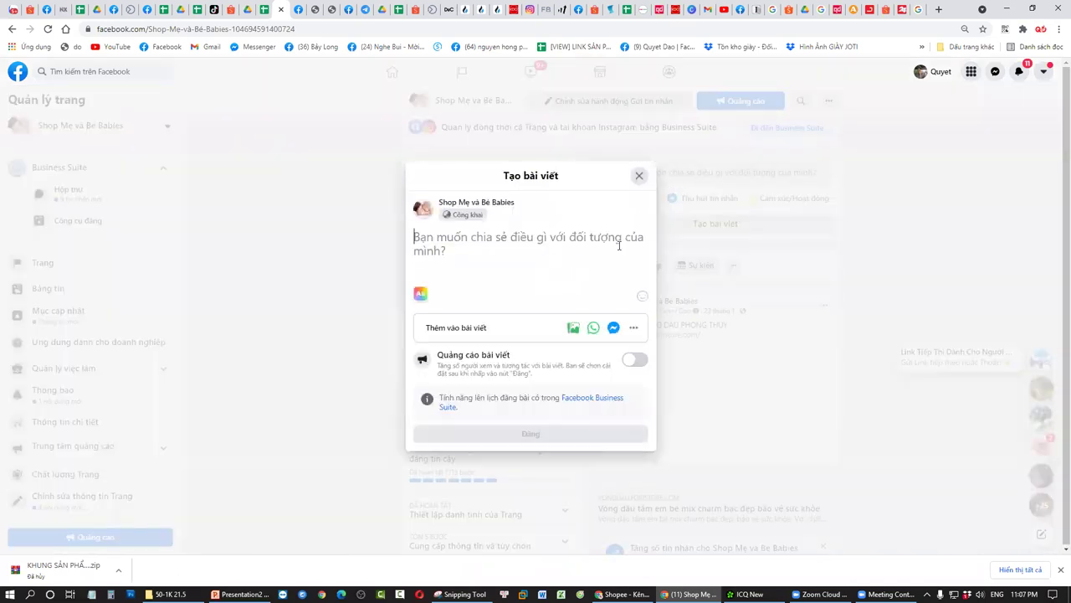
{"action": "key", "text": "ctrl+v"}
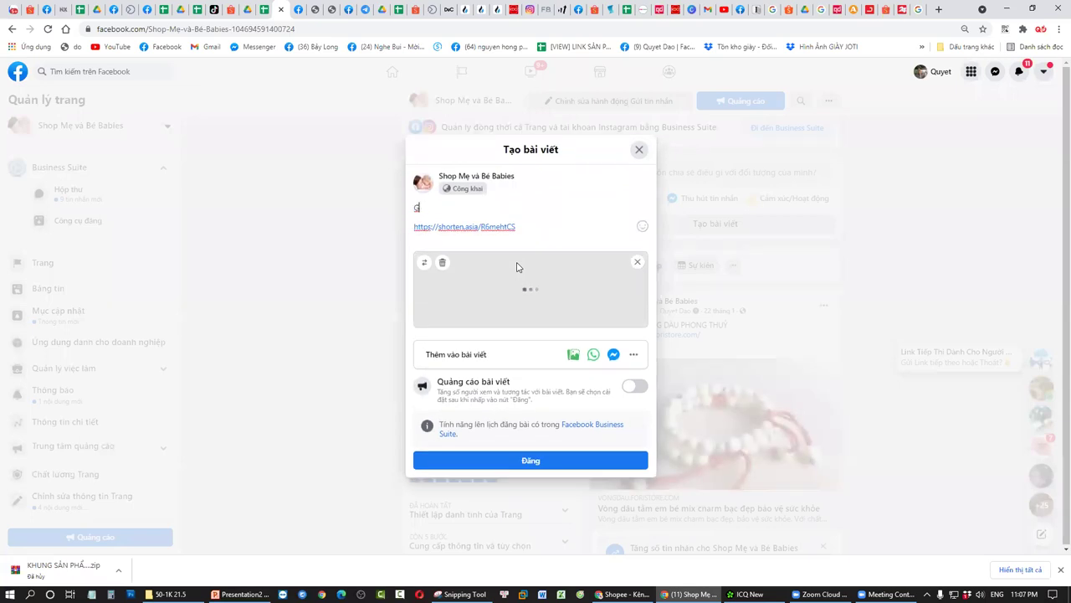
{"action": "key", "text": "BackSpace"}
{"action": "key", "text": "BackSpace"}
{"action": "key", "text": "BackSpace"}
{"action": "key", "text": "BackSpace"}
{"action": "key", "text": "BackSpace"}
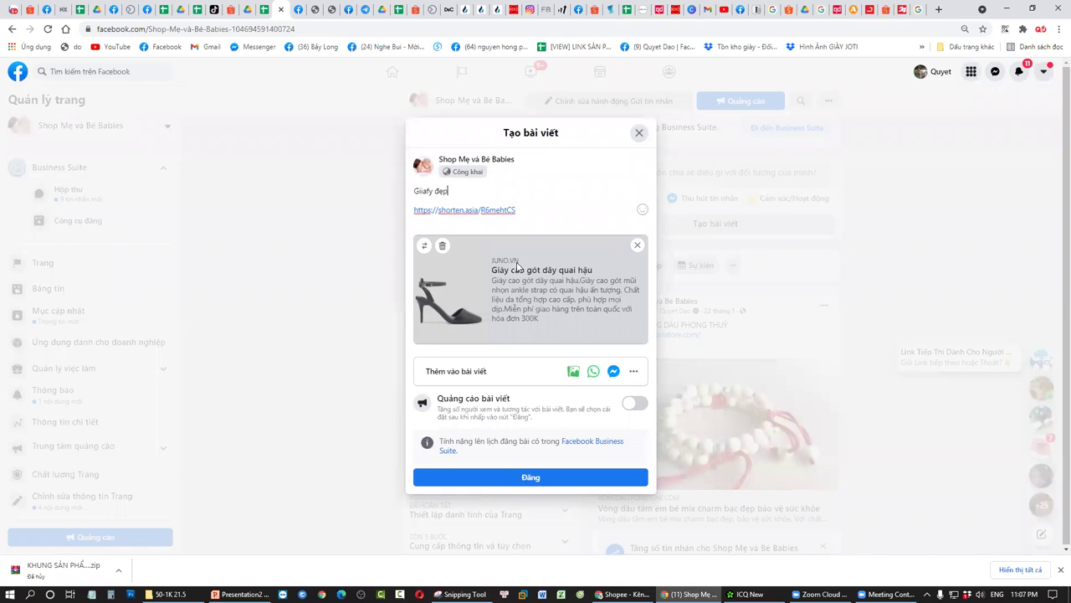
{"action": "key", "text": "ctrl+a"}
{"action": "key", "text": "Up"}
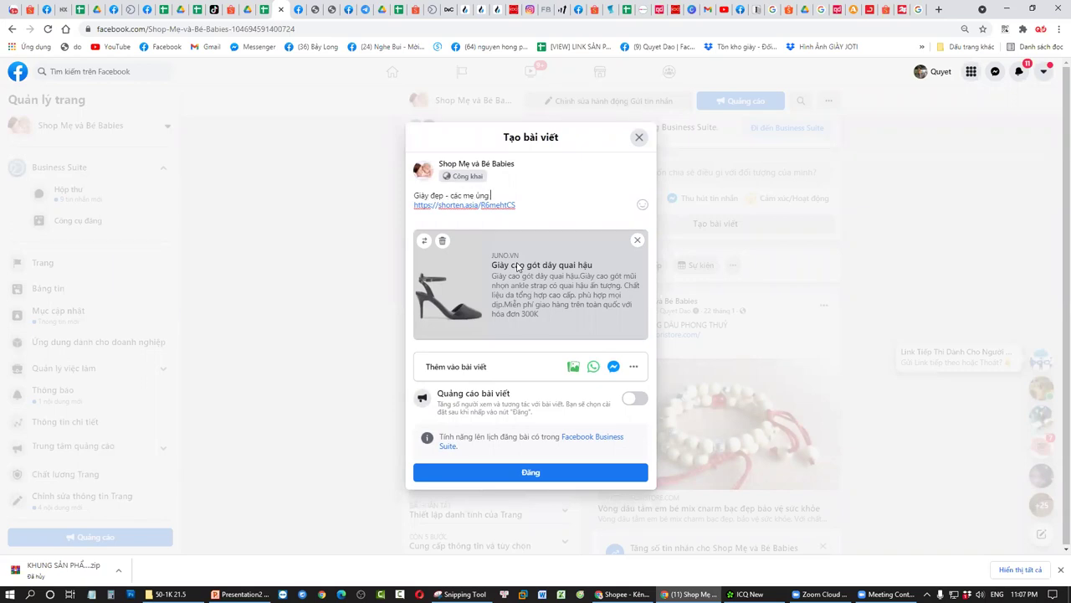
{"action": "type", "text": "s"}
{"action": "key", "text": "Return"}
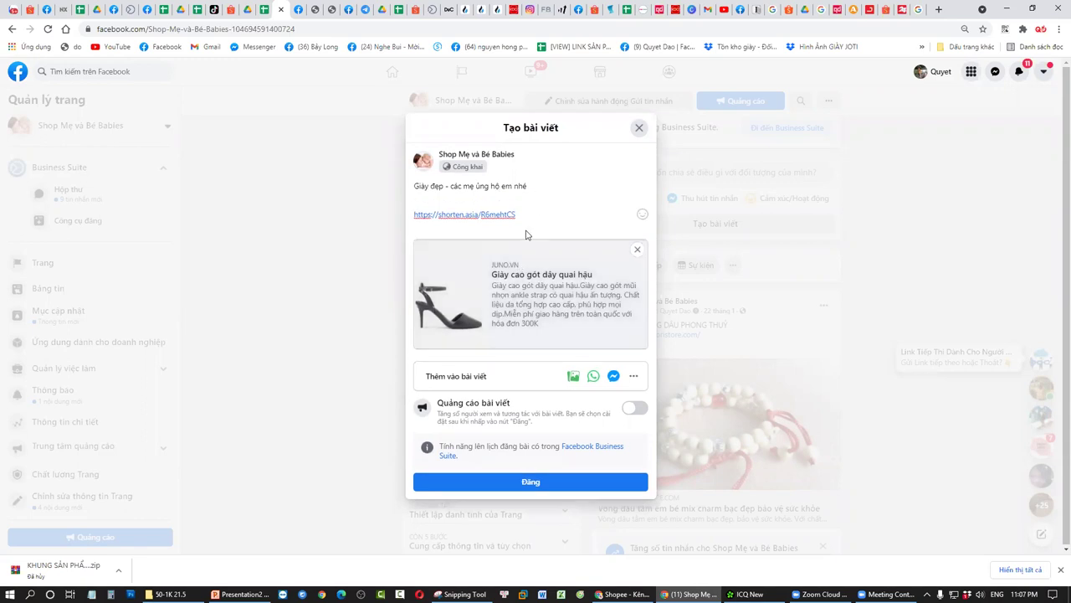
{"action": "left_click", "coordinate": [562, 482]}
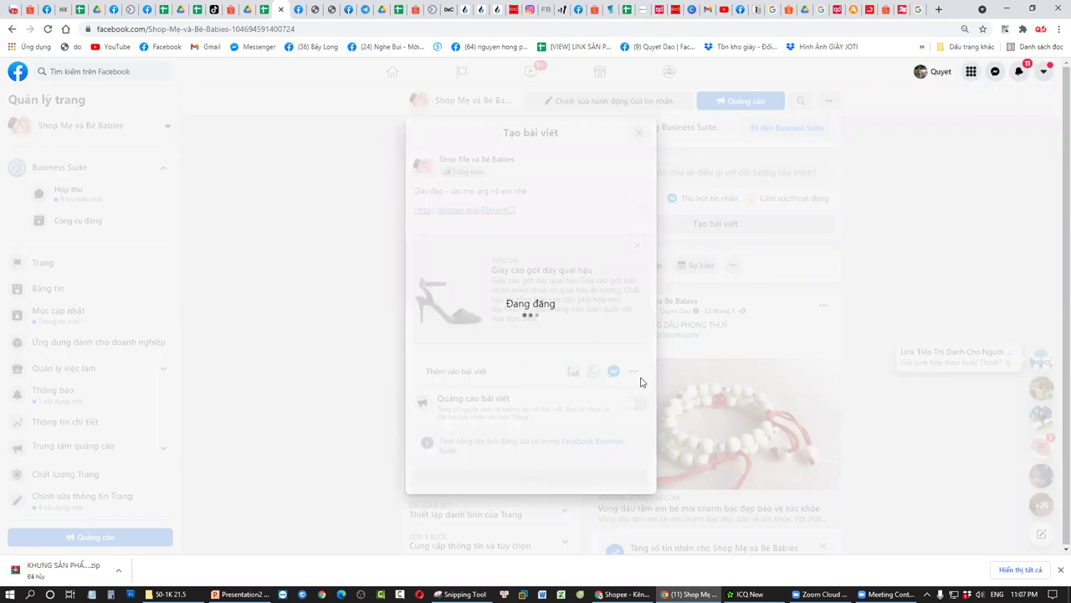
Return to the Áo Croptop Cổ Chữ U CT35 product page on Shopee and look through it.
{"action": "left_click", "coordinate": [839, 9]}
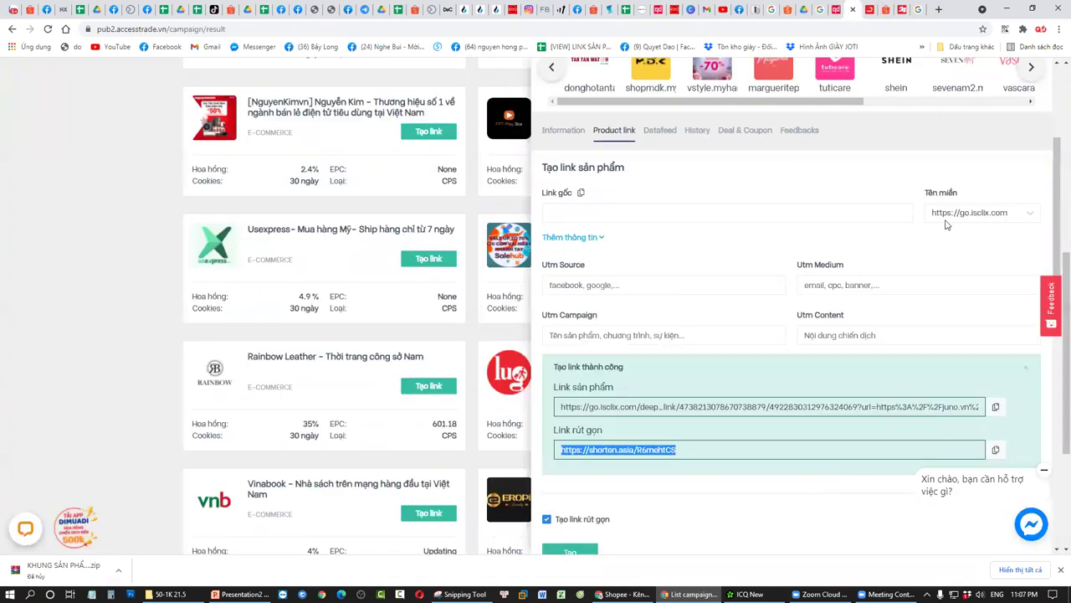
{"action": "left_click", "coordinate": [875, 9]}
{"action": "scroll", "coordinate": [191, 320], "scroll_direction": "down", "scroll_amount": 2}
{"action": "scroll", "coordinate": [191, 321], "scroll_direction": "down", "scroll_amount": 2}
{"action": "scroll", "coordinate": [574, 167], "scroll_direction": "up", "scroll_amount": 5}
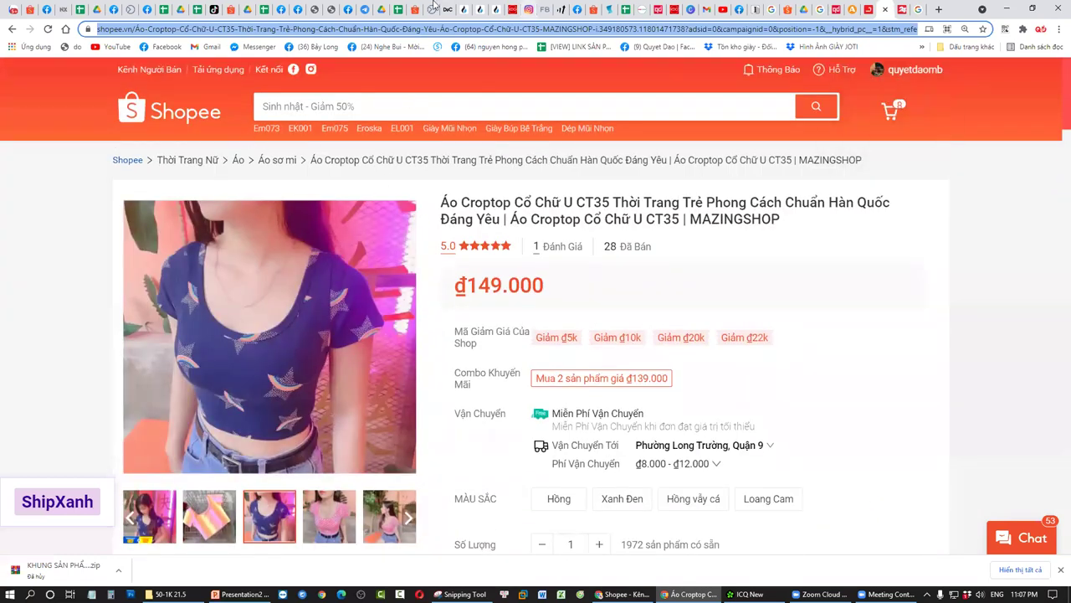
{"action": "left_click", "coordinate": [350, 9]}
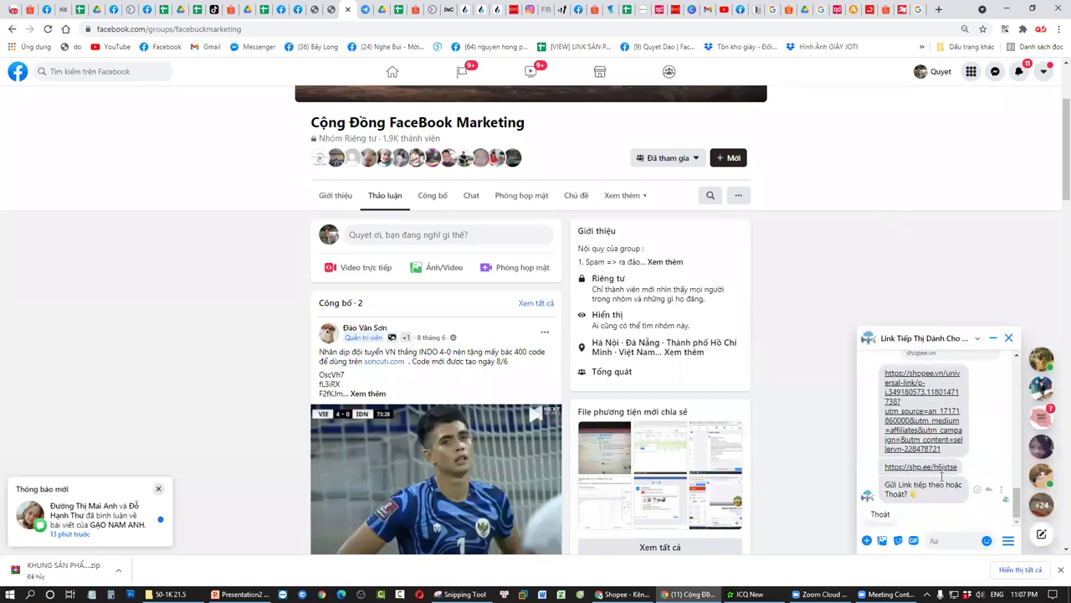
{"action": "left_click_drag", "start_coordinate": [962, 470], "coordinate": [885, 464]}
{"action": "key", "text": "ctrl+c"}
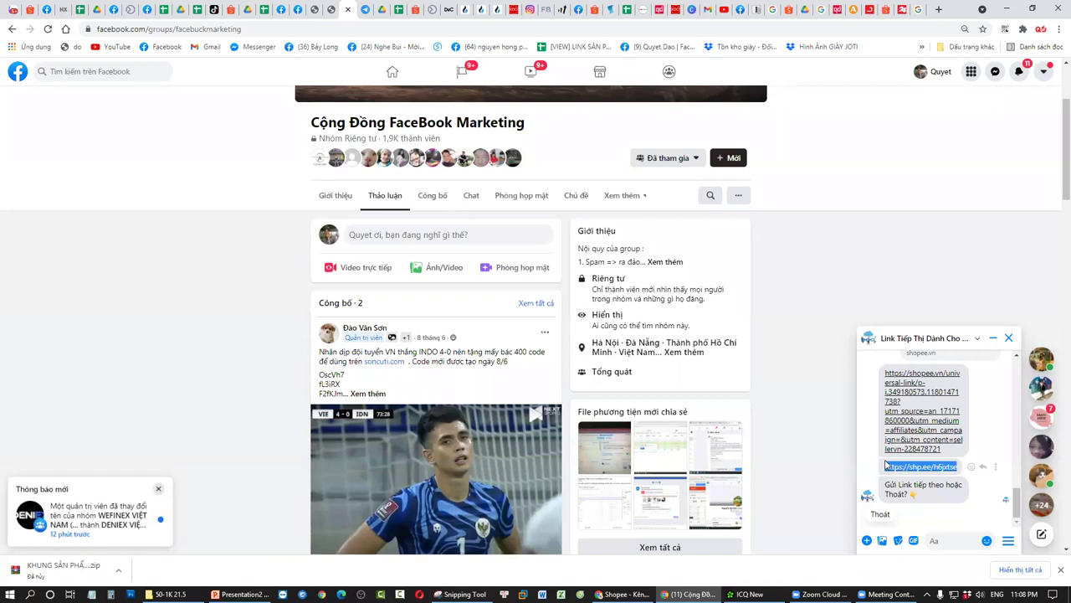
{"action": "left_click", "coordinate": [114, 7]}
{"action": "left_click", "coordinate": [47, 8]}
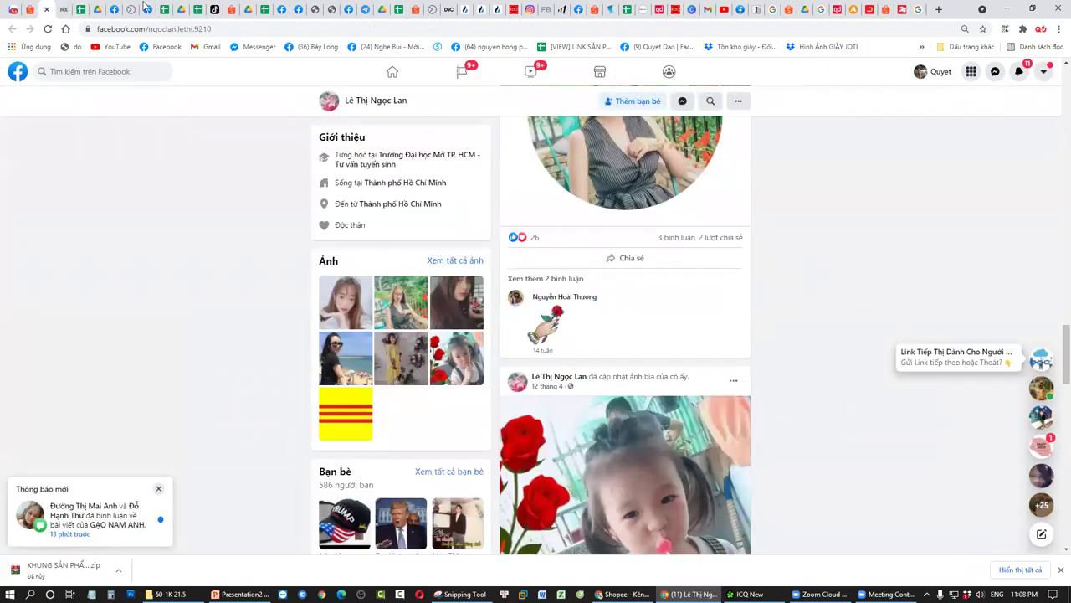
{"action": "left_click", "coordinate": [297, 7]}
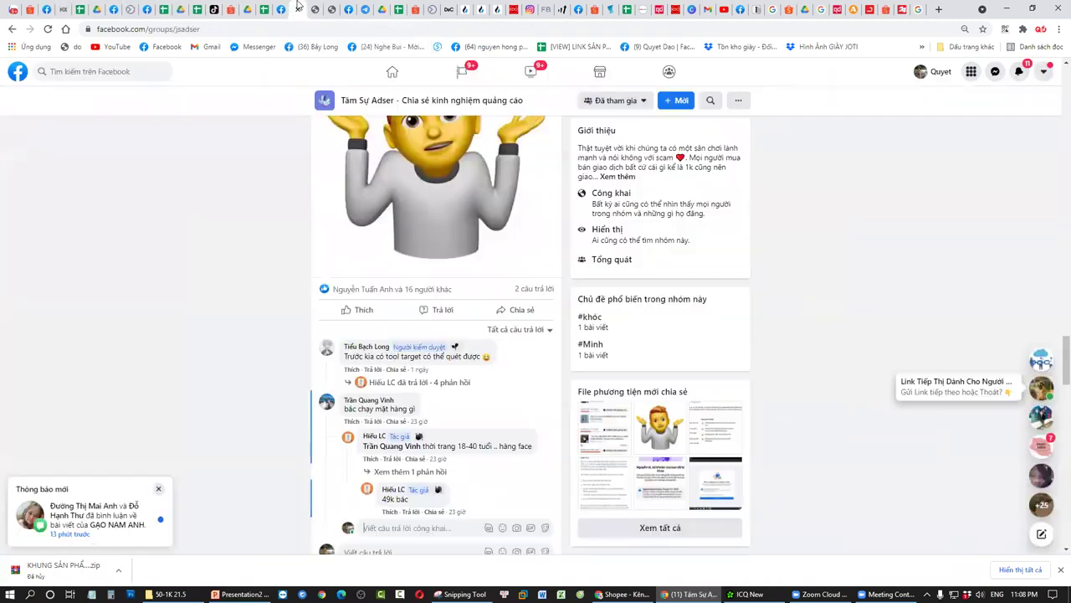
{"action": "left_click", "coordinate": [343, 8]}
{"action": "left_click", "coordinate": [283, 9]}
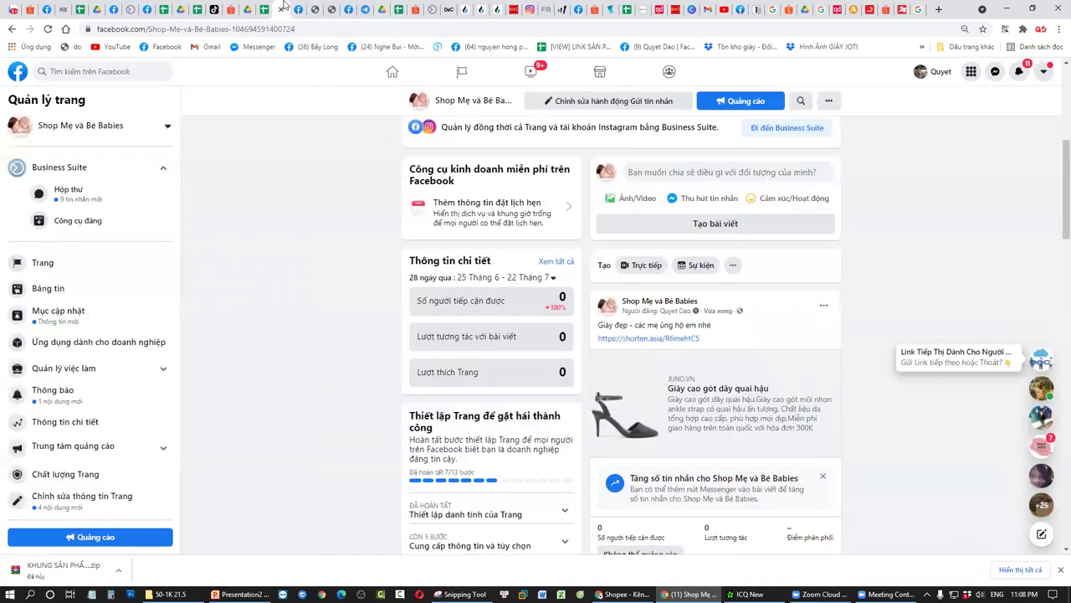
{"action": "left_click", "coordinate": [693, 228]}
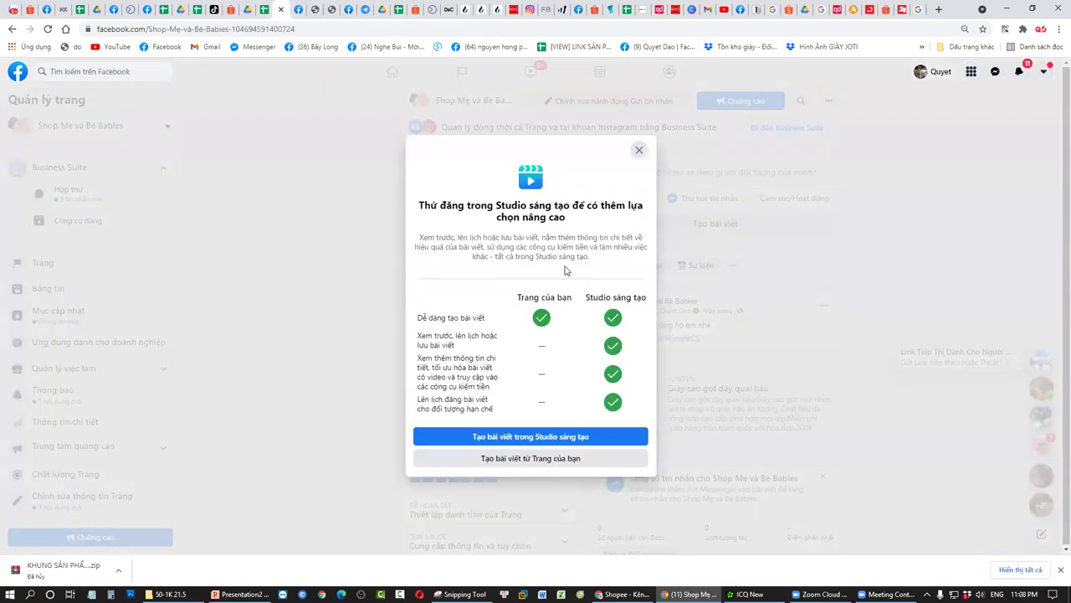
{"action": "left_click", "coordinate": [639, 151]}
{"action": "left_click", "coordinate": [688, 180]}
{"action": "key", "text": "ctrl+v"}
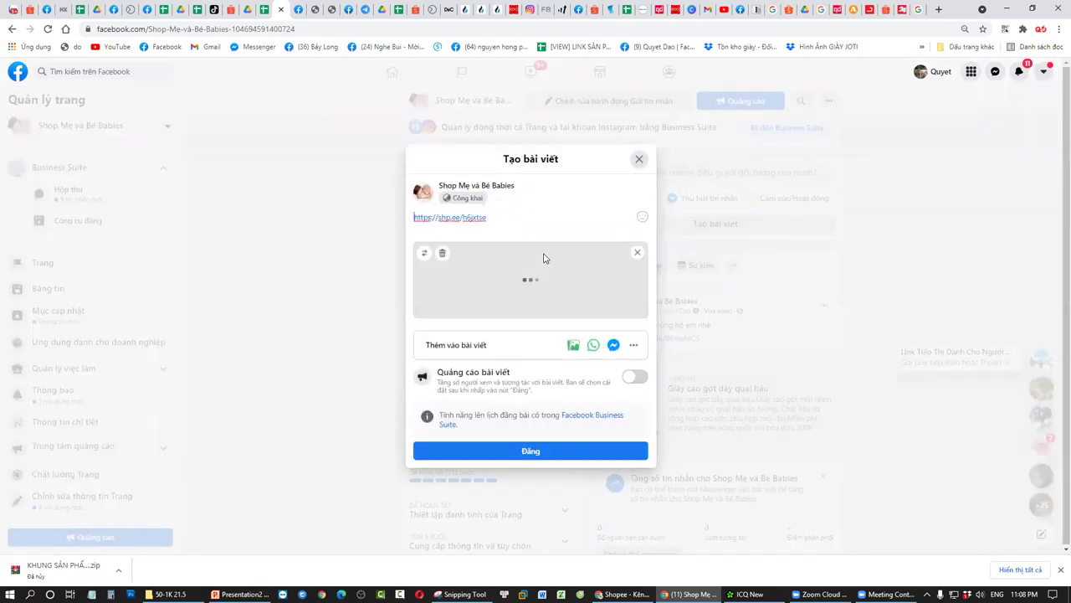
{"action": "key", "text": "Return"}
{"action": "key", "text": "Up"}
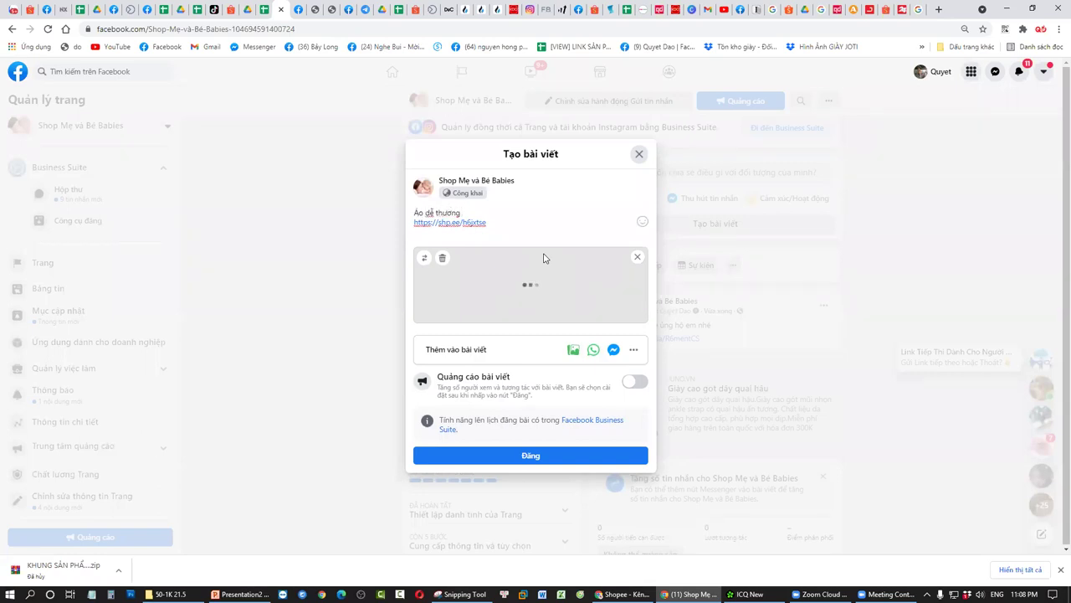
{"action": "key", "text": "Return"}
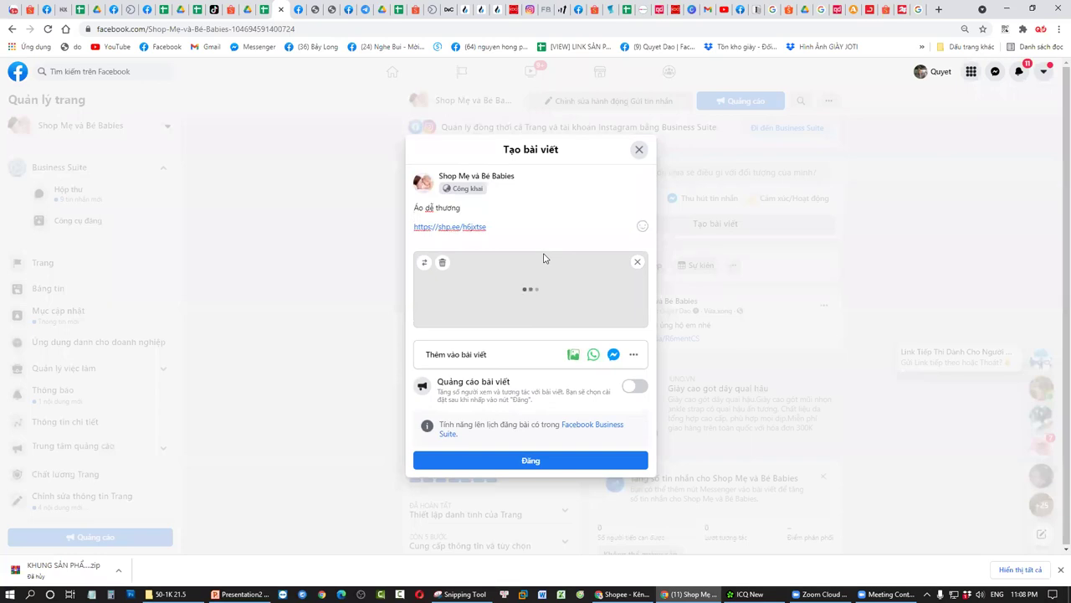
{"action": "key", "text": "Return"}
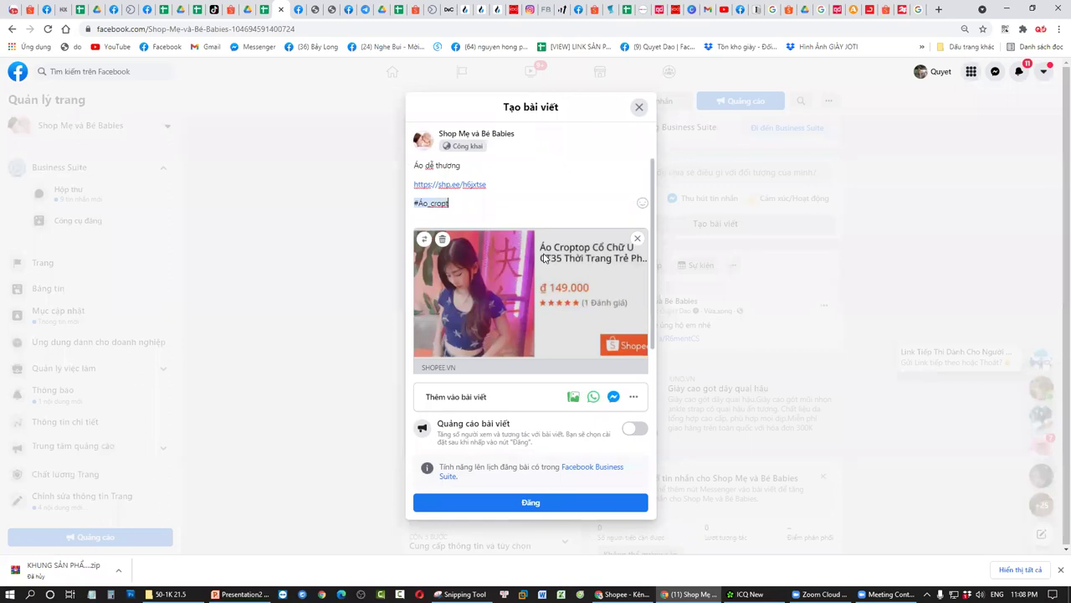
{"action": "left_click", "coordinate": [548, 504]}
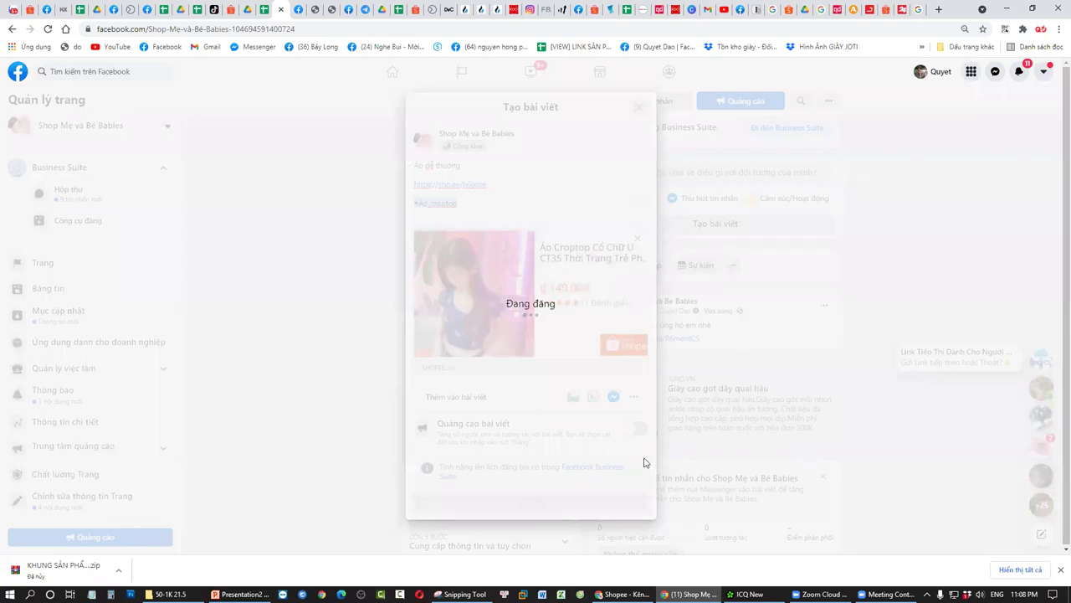
Look through the croptop and JUNO shoe posts on the page and compare their link previews.
{"action": "scroll", "coordinate": [636, 393], "scroll_direction": "down", "scroll_amount": 7}
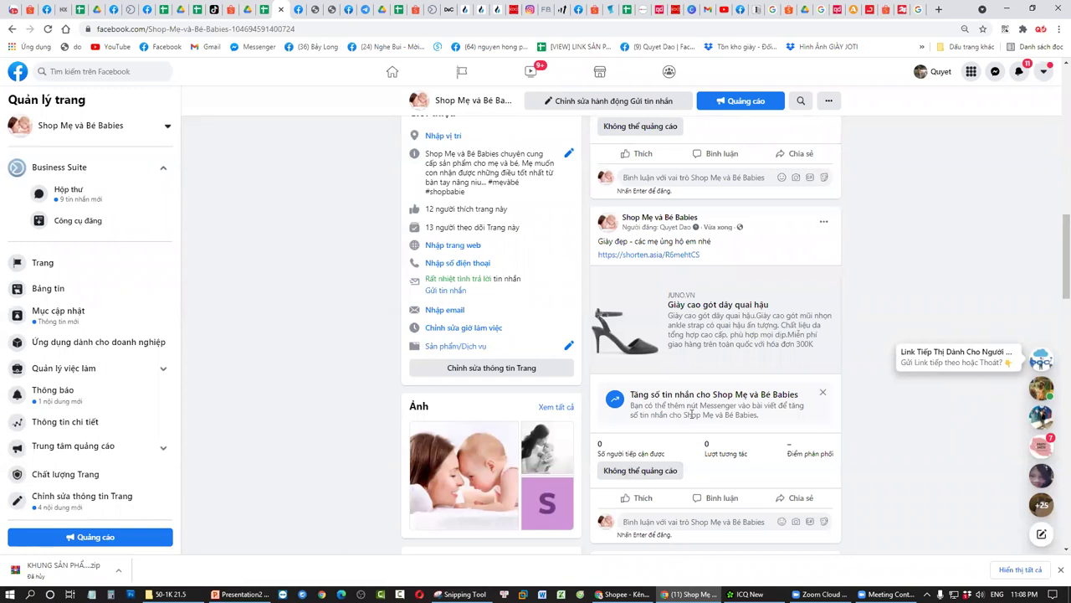
{"action": "scroll", "coordinate": [773, 220], "scroll_direction": "up", "scroll_amount": 4}
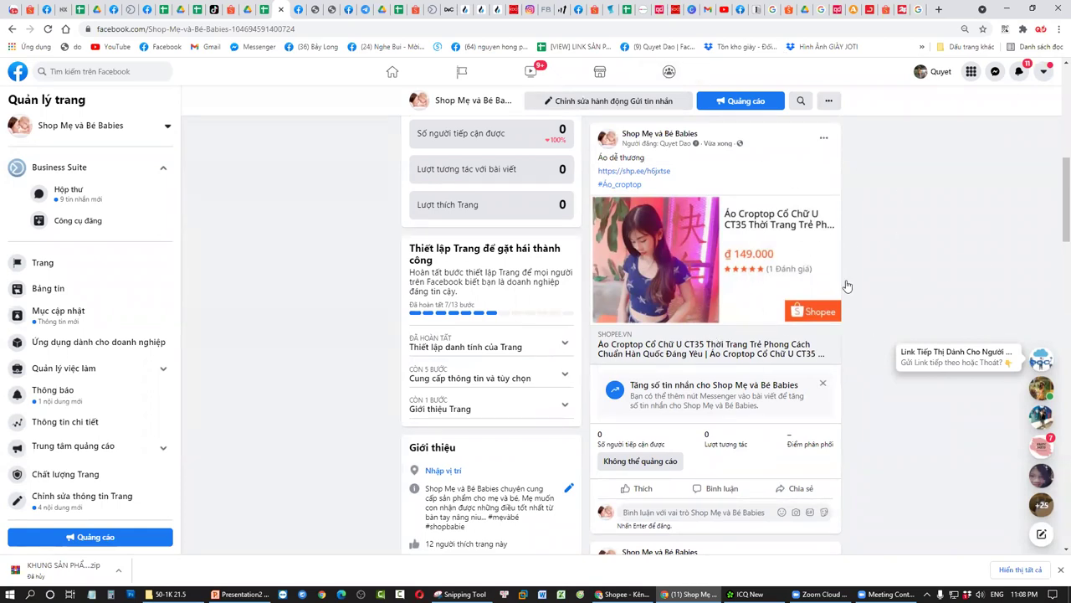
{"action": "scroll", "coordinate": [873, 223], "scroll_direction": "up", "scroll_amount": 1}
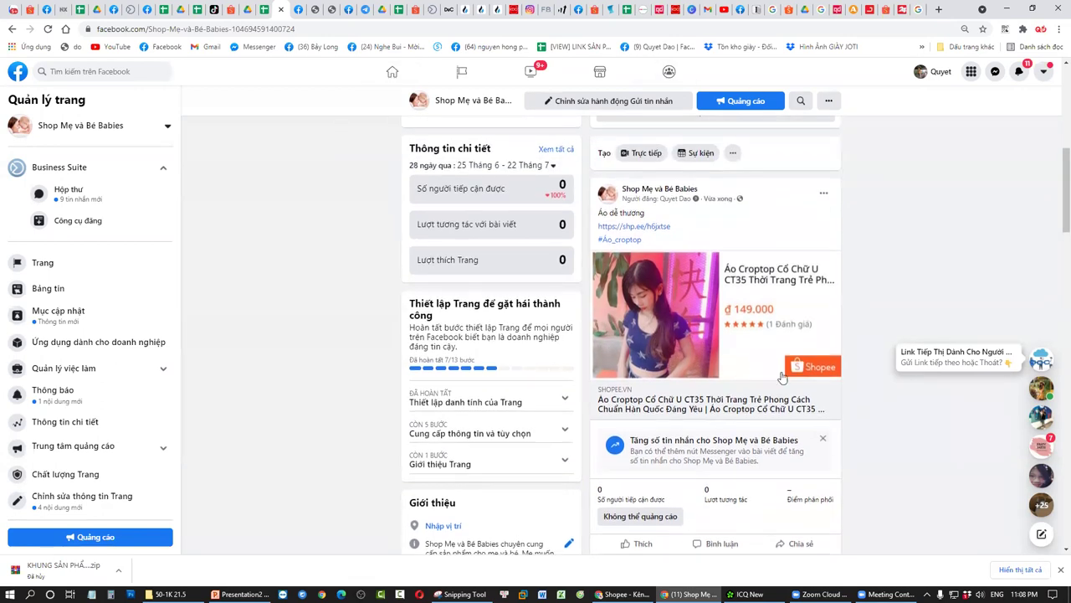
{"action": "scroll", "coordinate": [669, 415], "scroll_direction": "down", "scroll_amount": 5}
{"action": "scroll", "coordinate": [669, 414], "scroll_direction": "down", "scroll_amount": 1}
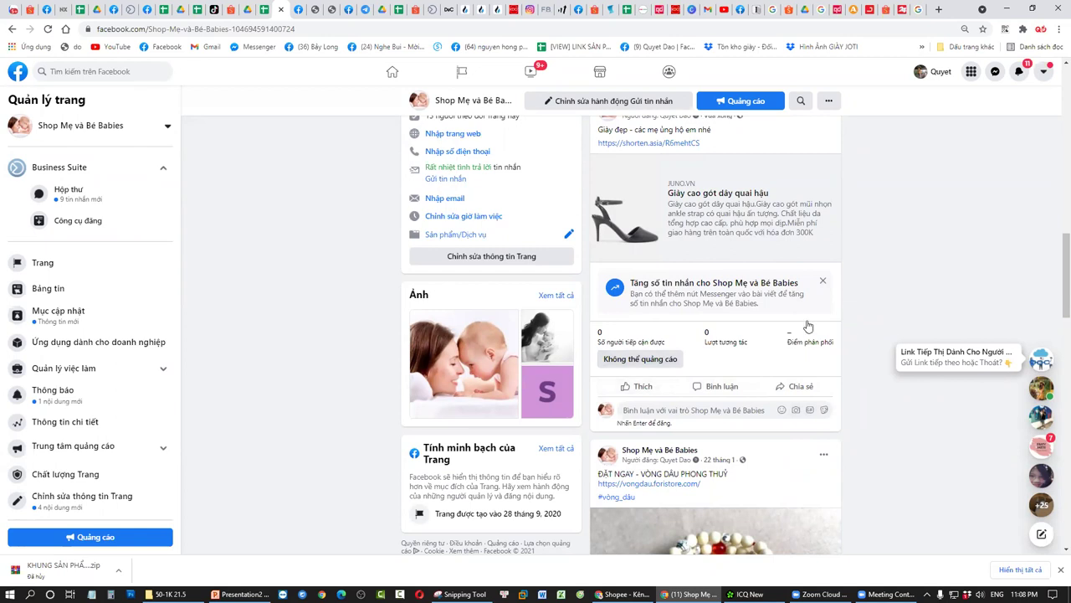
{"action": "scroll", "coordinate": [642, 205], "scroll_direction": "up", "scroll_amount": 3}
{"action": "scroll", "coordinate": [779, 360], "scroll_direction": "up", "scroll_amount": 3}
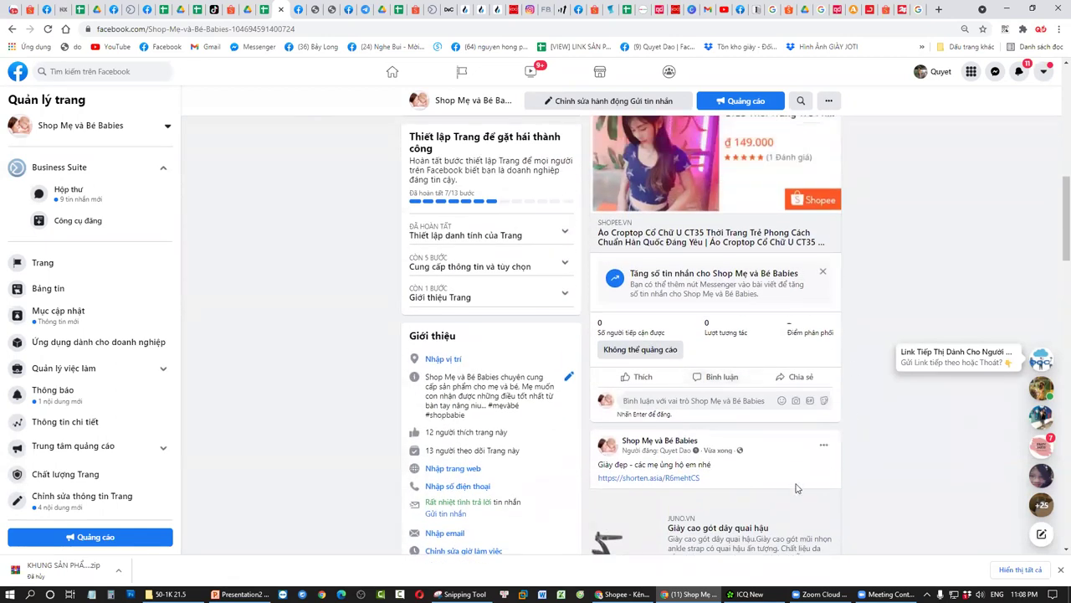
{"action": "scroll", "coordinate": [843, 436], "scroll_direction": "down", "scroll_amount": 2}
Switch to the Shopee seller centre, view the orders under Đang giao, and open the Phân Tích Bán Hàng dashboard.
{"action": "left_click", "coordinate": [623, 594]}
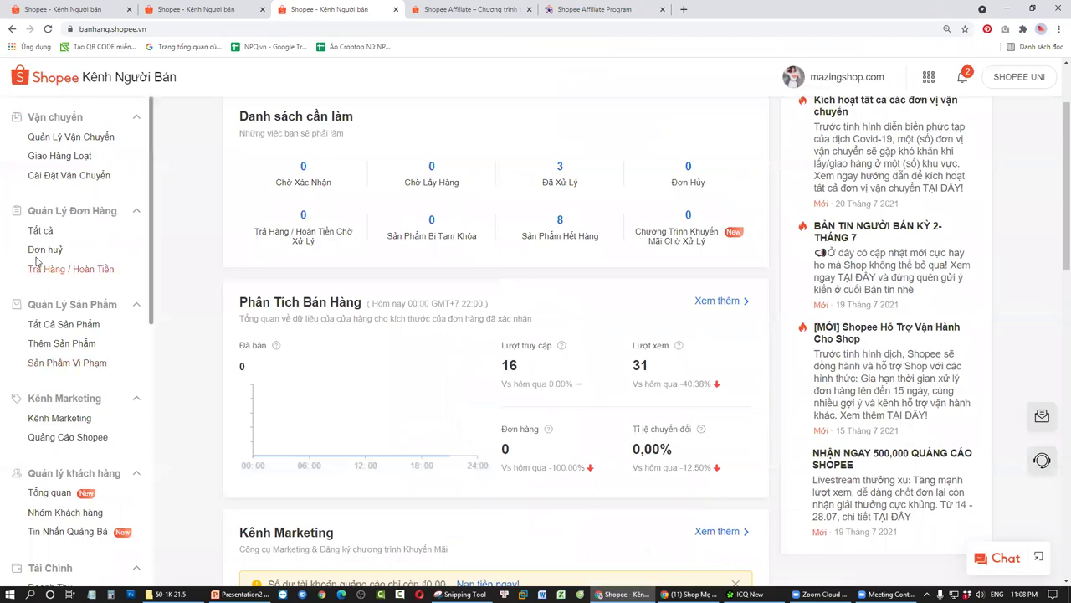
{"action": "left_click", "coordinate": [46, 233]}
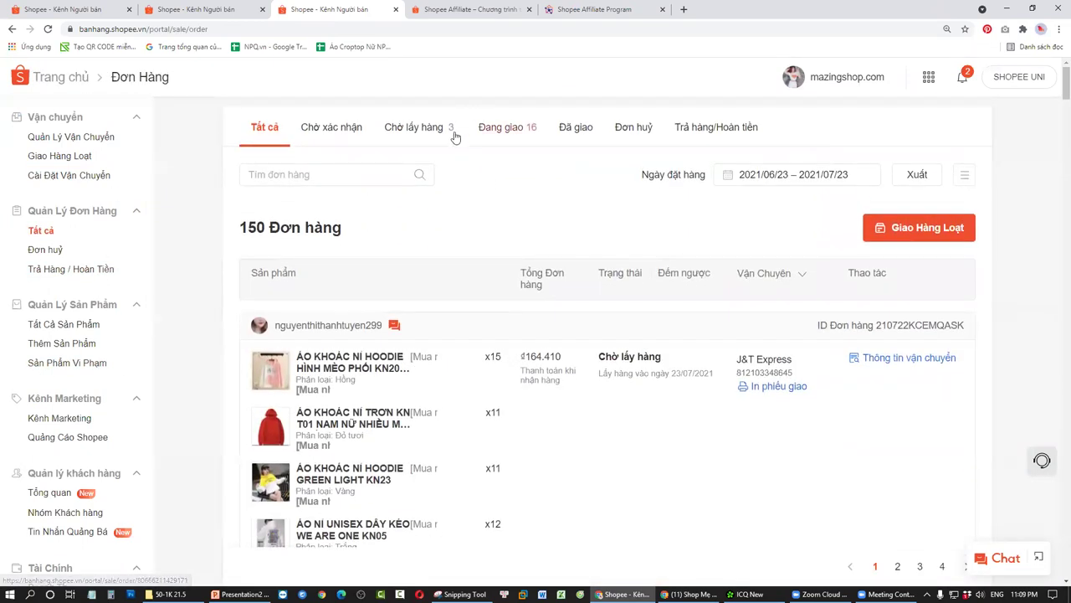
{"action": "left_click", "coordinate": [521, 130]}
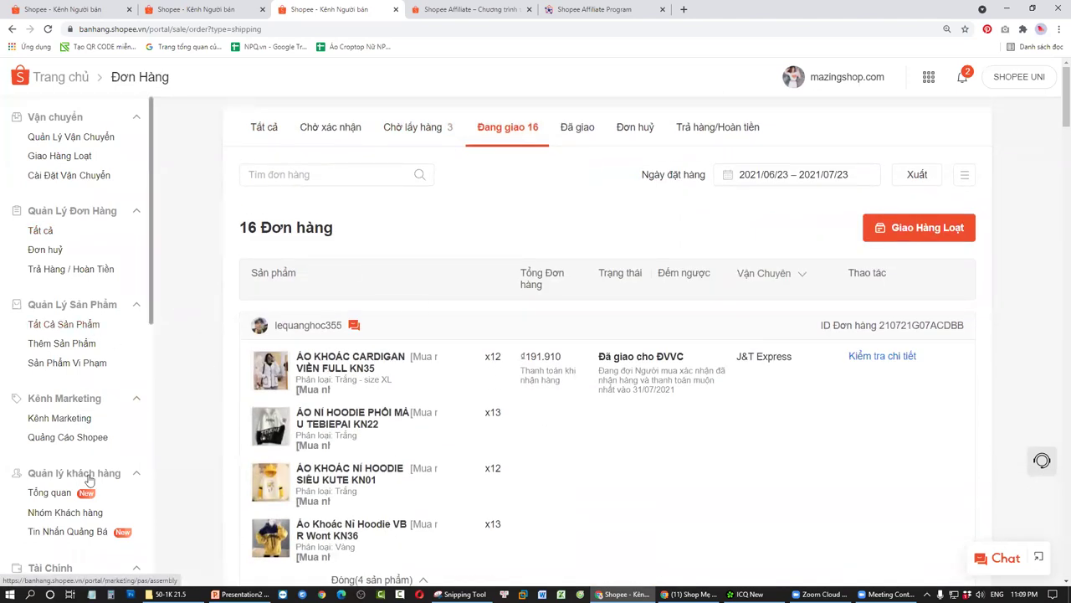
{"action": "scroll", "coordinate": [74, 426], "scroll_direction": "down", "scroll_amount": 3}
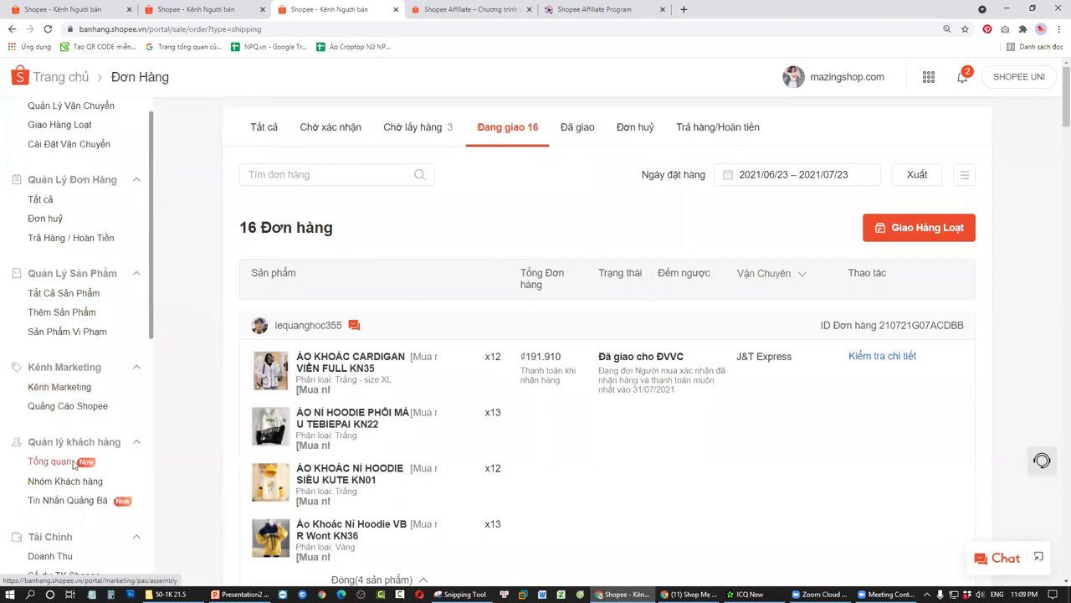
{"action": "left_click", "coordinate": [85, 483]}
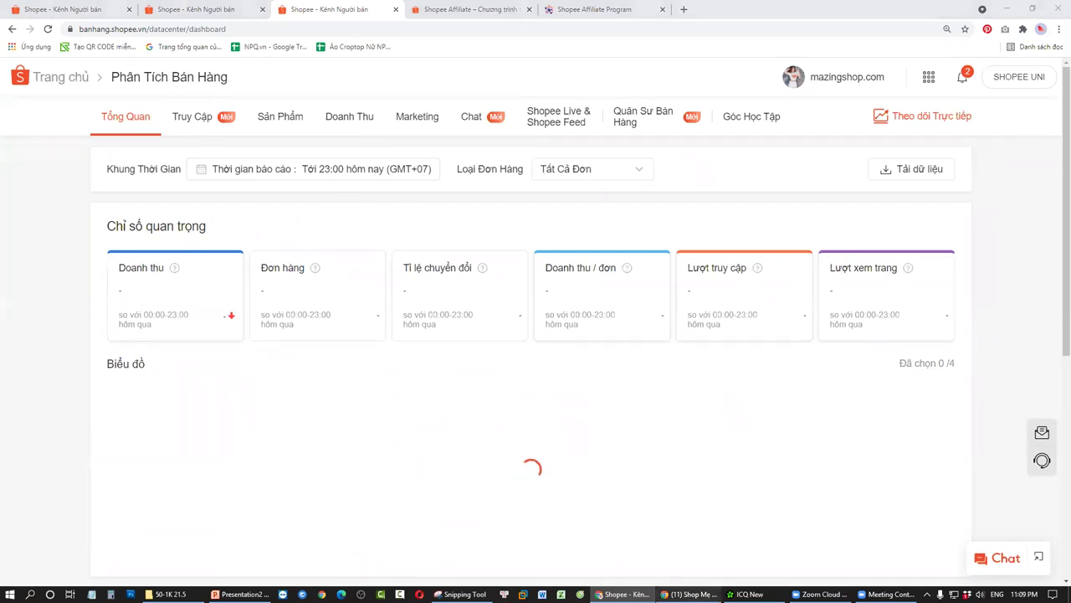
Return to Accesstrade, close the JUNO campaign details, and look through the list of approved e-commerce campaigns.
{"action": "key", "text": "alt+Tab"}
{"action": "left_click", "coordinate": [848, 8]}
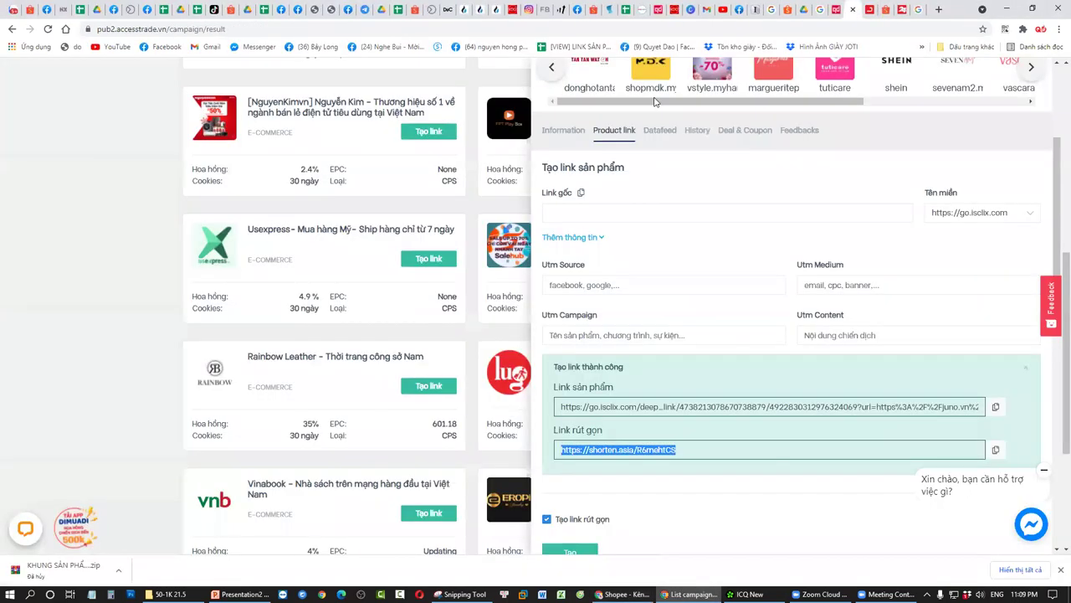
{"action": "scroll", "coordinate": [271, 300], "scroll_direction": "up", "scroll_amount": 3}
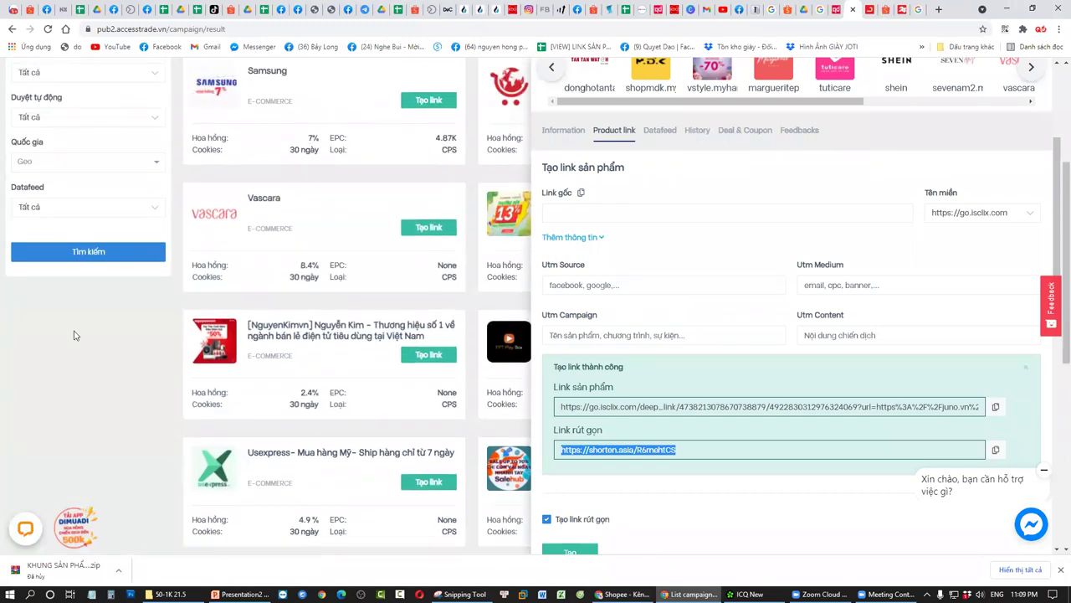
{"action": "left_click", "coordinate": [134, 341]}
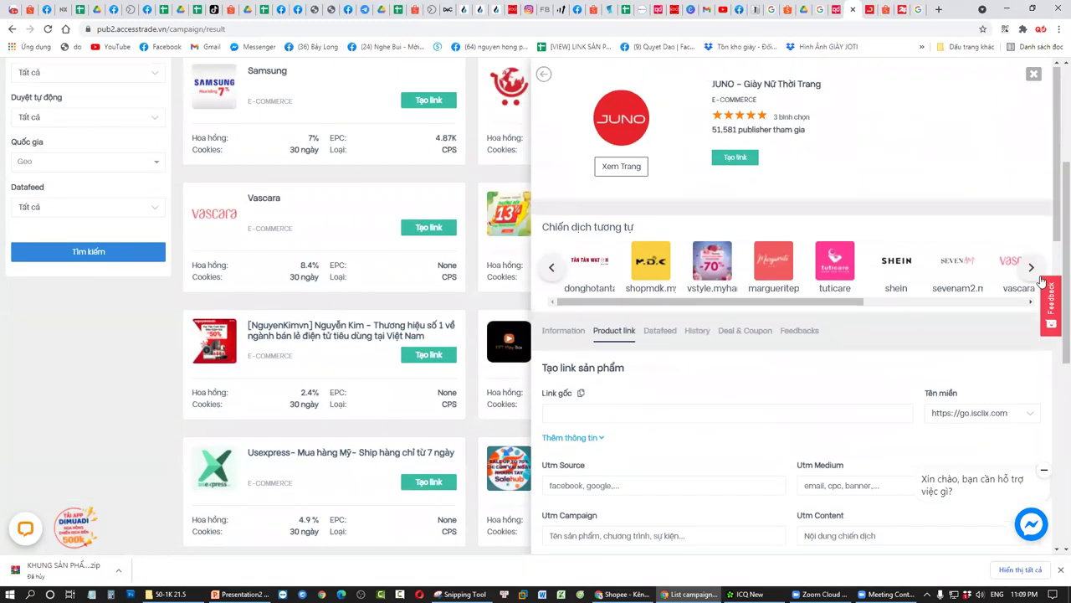
{"action": "scroll", "coordinate": [740, 319], "scroll_direction": "up", "scroll_amount": 5}
{"action": "left_click", "coordinate": [1033, 77]}
{"action": "scroll", "coordinate": [120, 115], "scroll_direction": "down", "scroll_amount": 4}
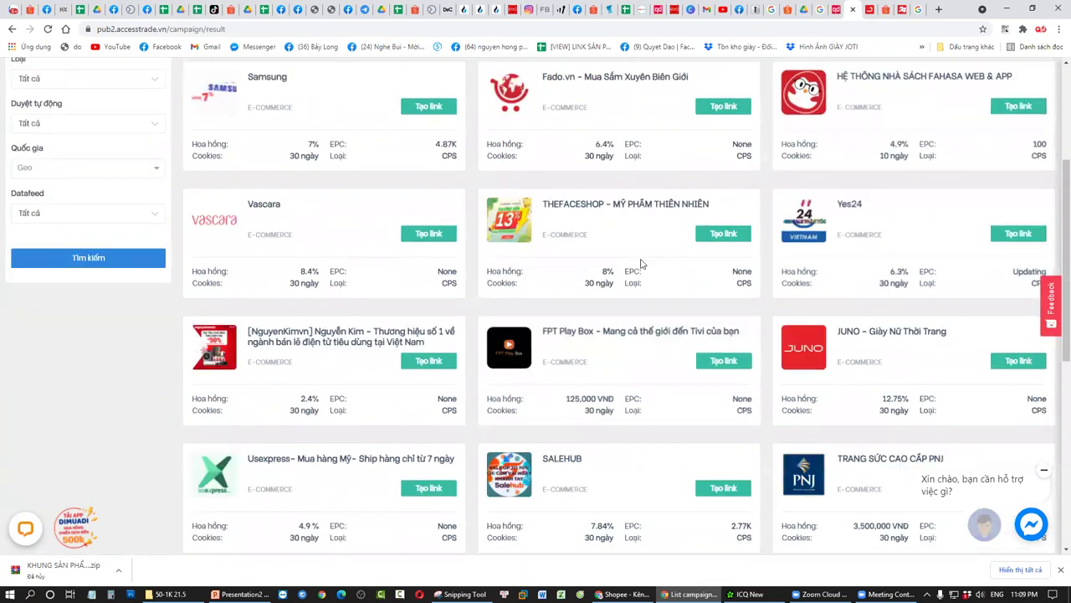
{"action": "scroll", "coordinate": [119, 115], "scroll_direction": "up", "scroll_amount": 5}
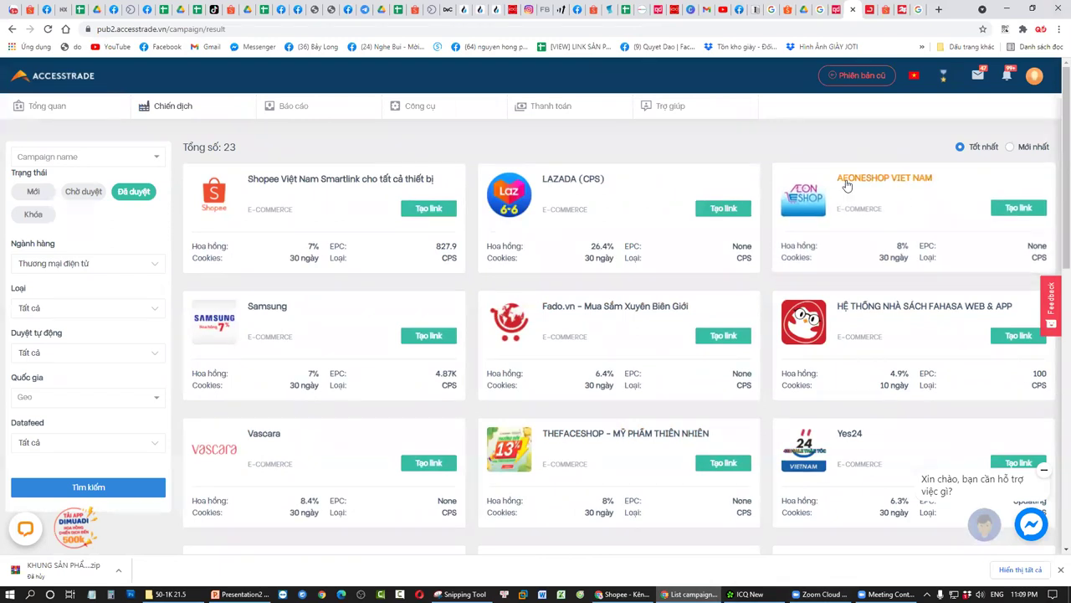
Switch to PowerPoint and go through the Accesstrade and fashion dropshipping lines on the KIẾM TIỀN ONLINE slide.
{"action": "left_click", "coordinate": [241, 593]}
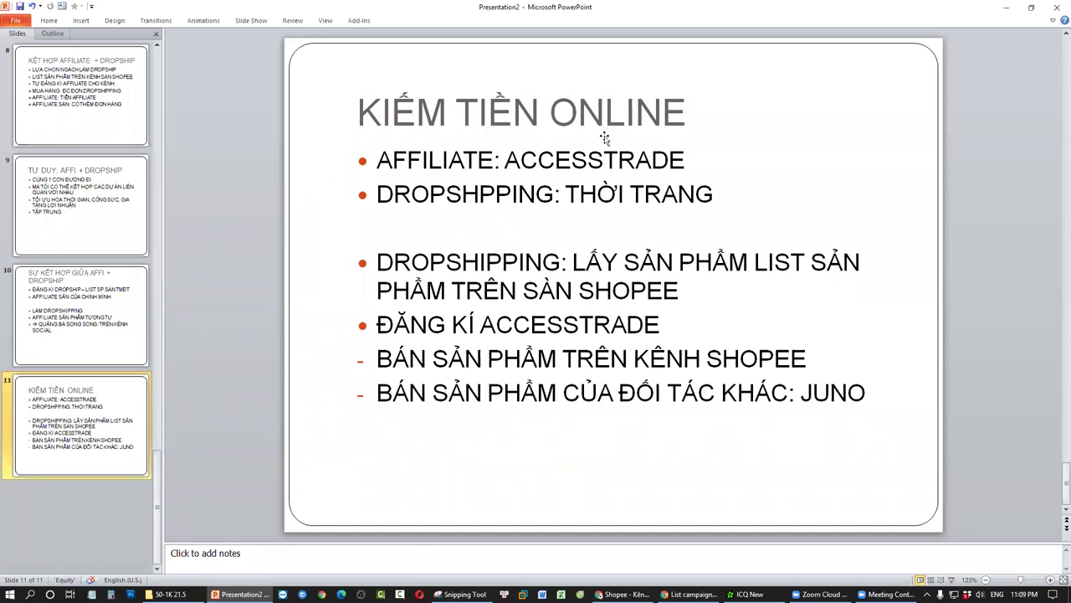
{"action": "left_click", "coordinate": [686, 159]}
{"action": "key", "text": "Down"}
{"action": "key", "text": "Down"}
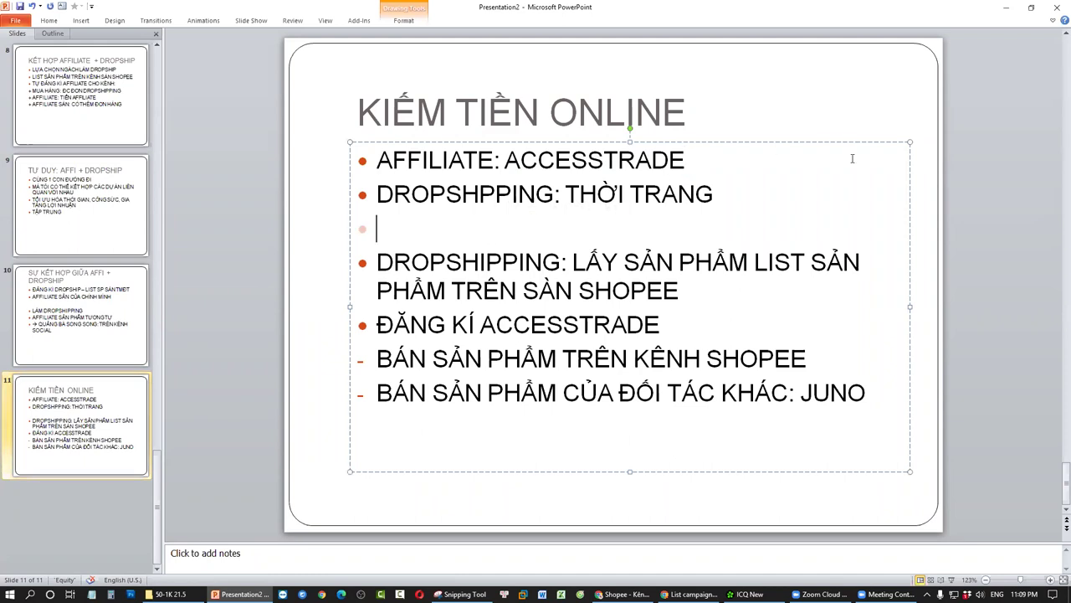
{"action": "key", "text": "shift+Up"}
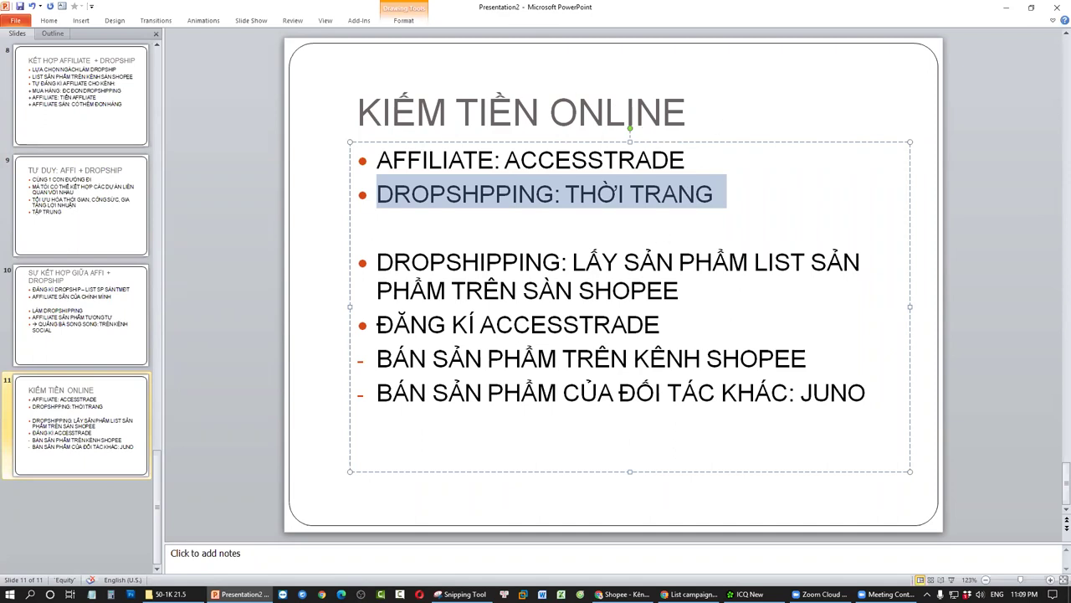
{"action": "left_click", "coordinate": [131, 370]}
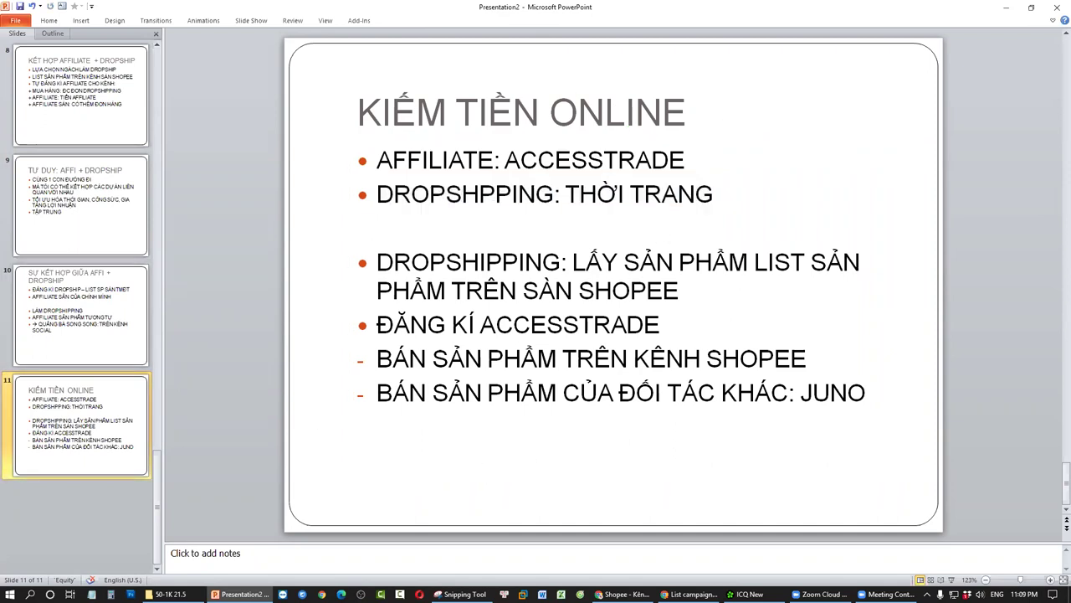
On the slide about combining affiliate and dropship, add the bullets "LÀM DROPSHIPPING" and "AFFILIATE" below the existing list, separated by an empty line.
{"action": "left_click", "coordinate": [143, 293]}
{"action": "left_click_drag", "start_coordinate": [512, 349], "coordinate": [265, 209]}
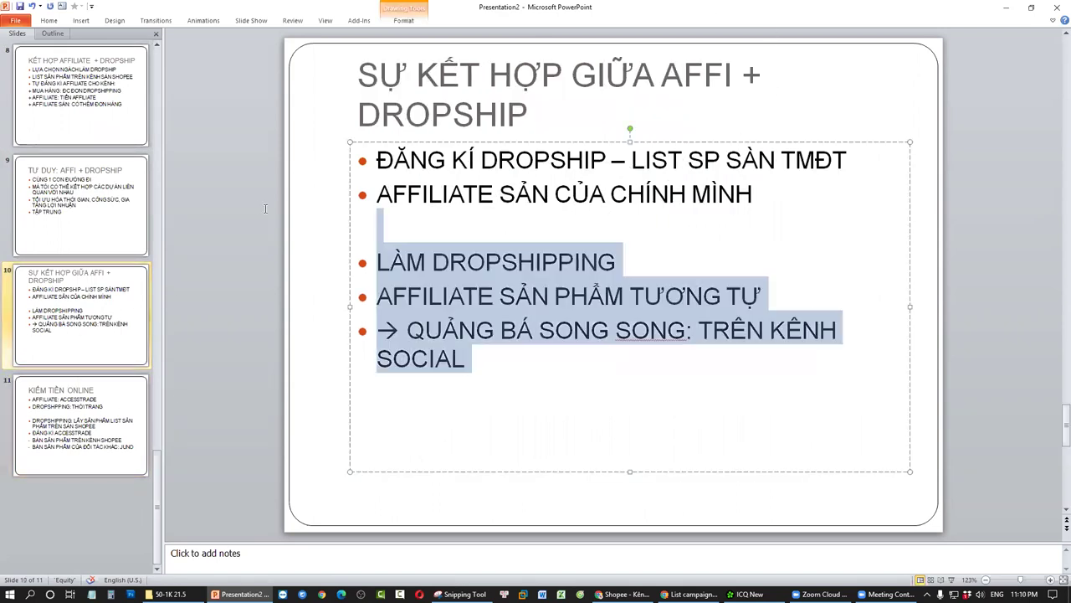
{"action": "left_click", "coordinate": [709, 404]}
{"action": "key", "text": "Return"}
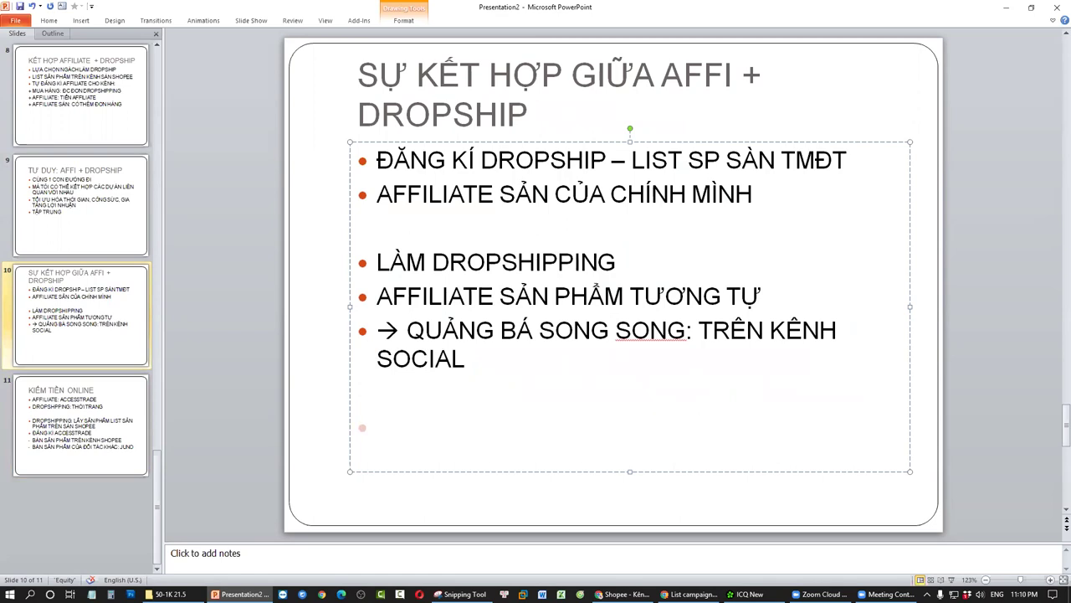
{"action": "type", "text": "kanf"}
{"action": "key", "text": "BackSpace"}
{"action": "key", "text": "BackSpace"}
{"action": "key", "text": "BackSpace"}
{"action": "type", "text": "LÀM DROPSHIPPING"}
{"action": "key", "text": "Return"}
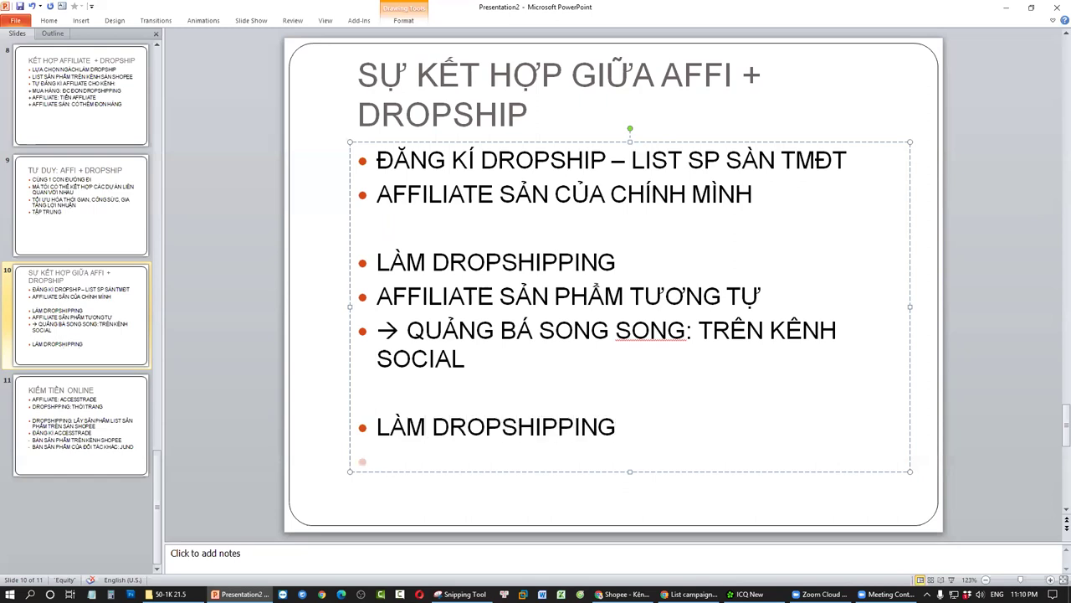
{"action": "type", "text": "AFFILIATE"}
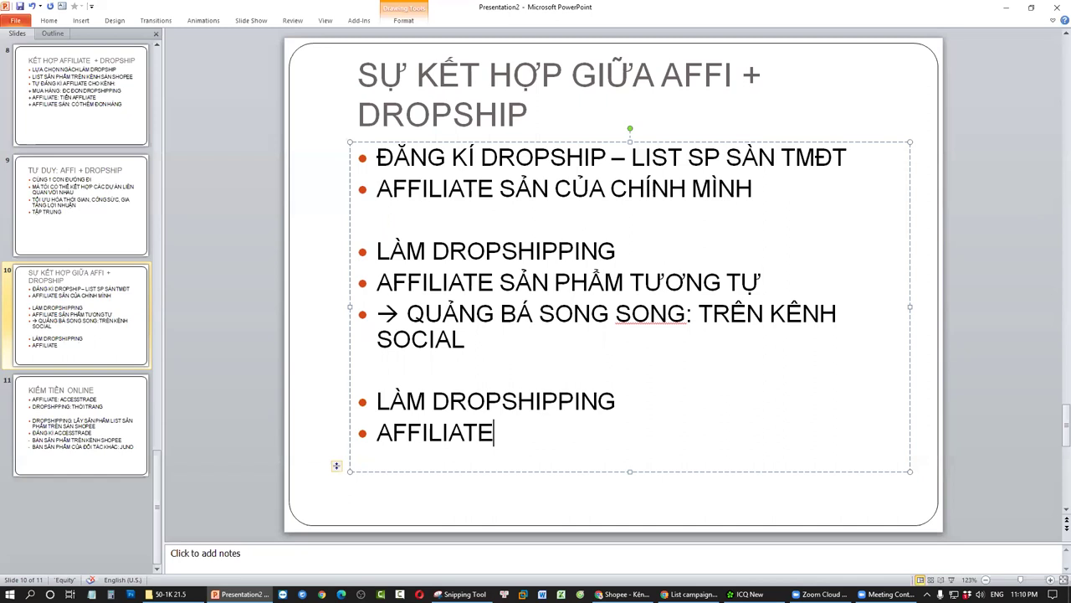